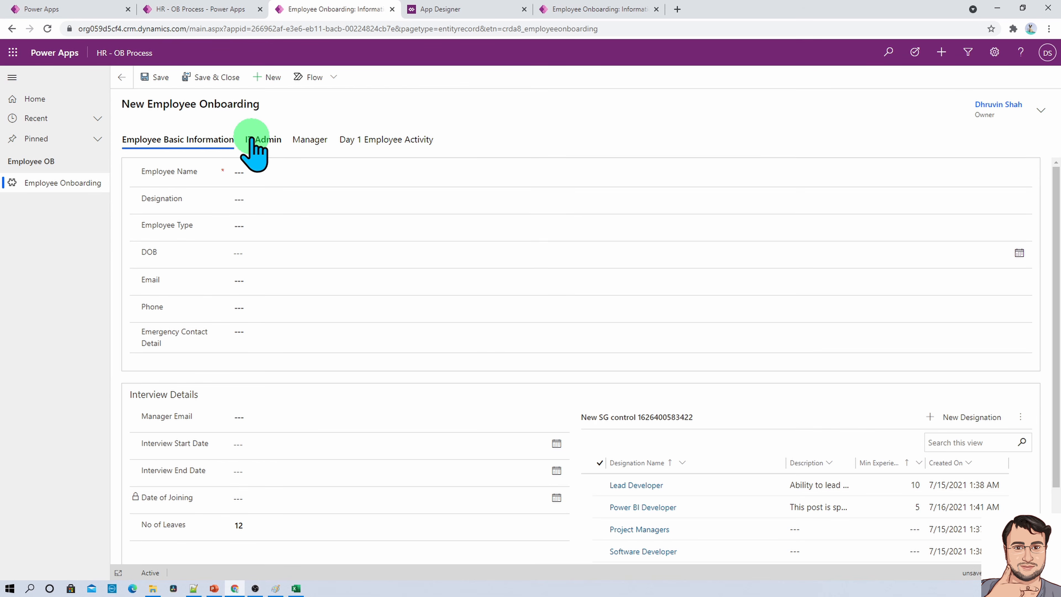
- Examine the IT Admin, Manager, Day 1 Employee Activity and Employee Basic Information sections of the new Employee Onboarding form
click(251, 139)
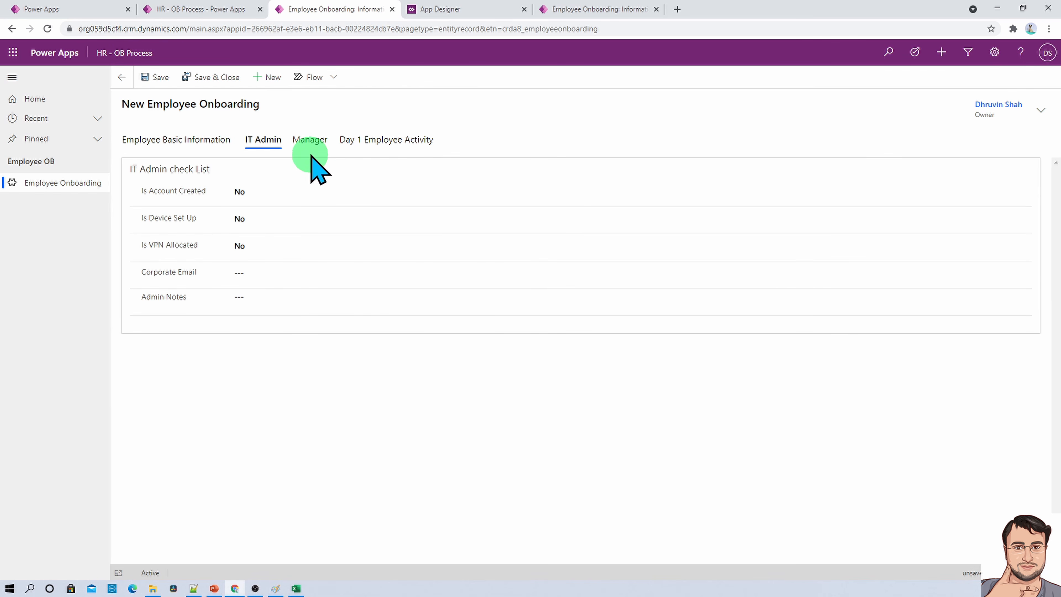
click(312, 140)
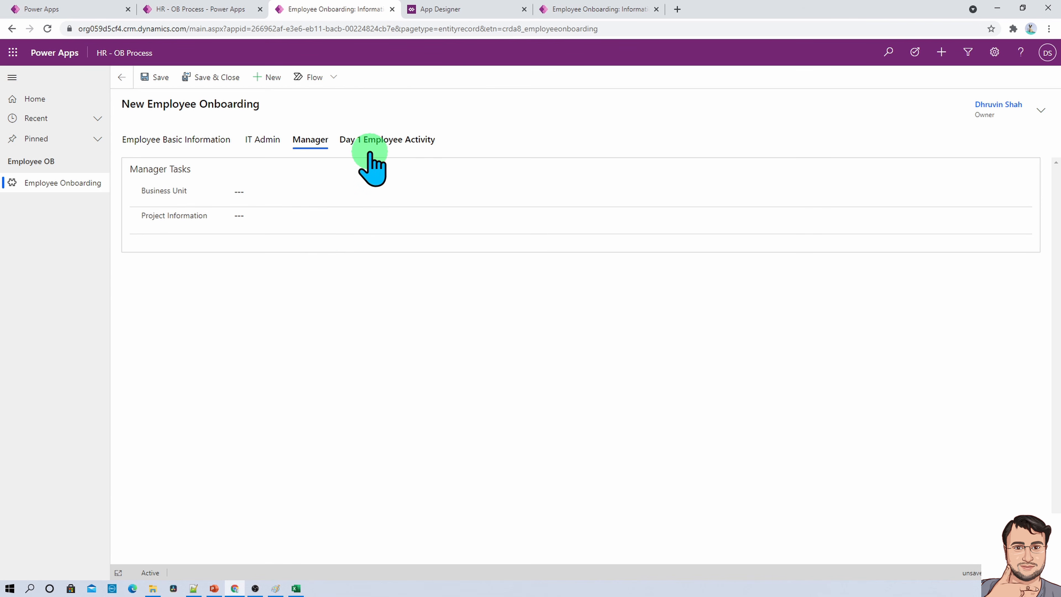
click(375, 142)
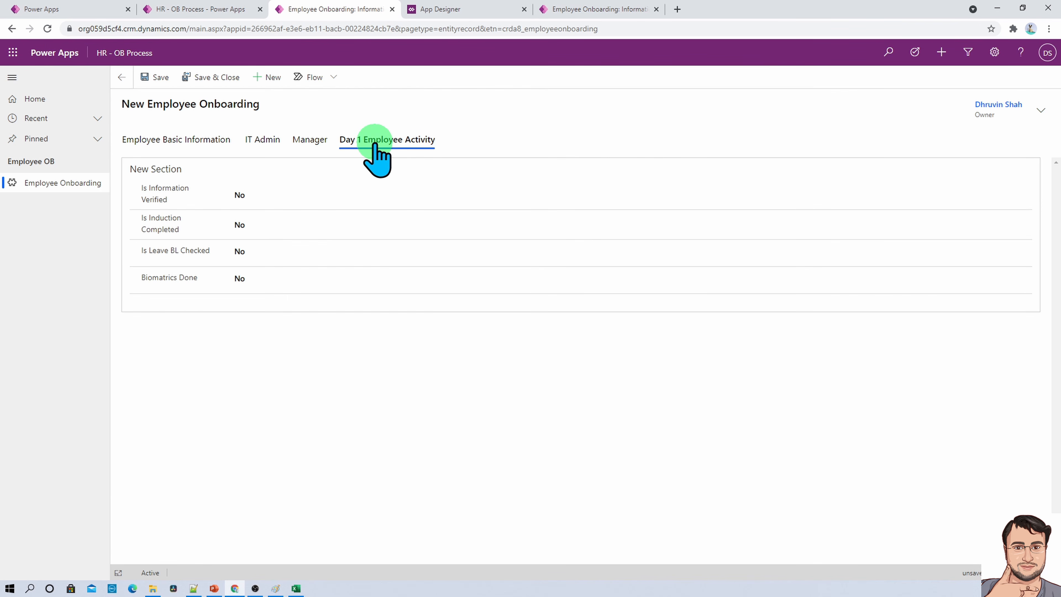
click(207, 141)
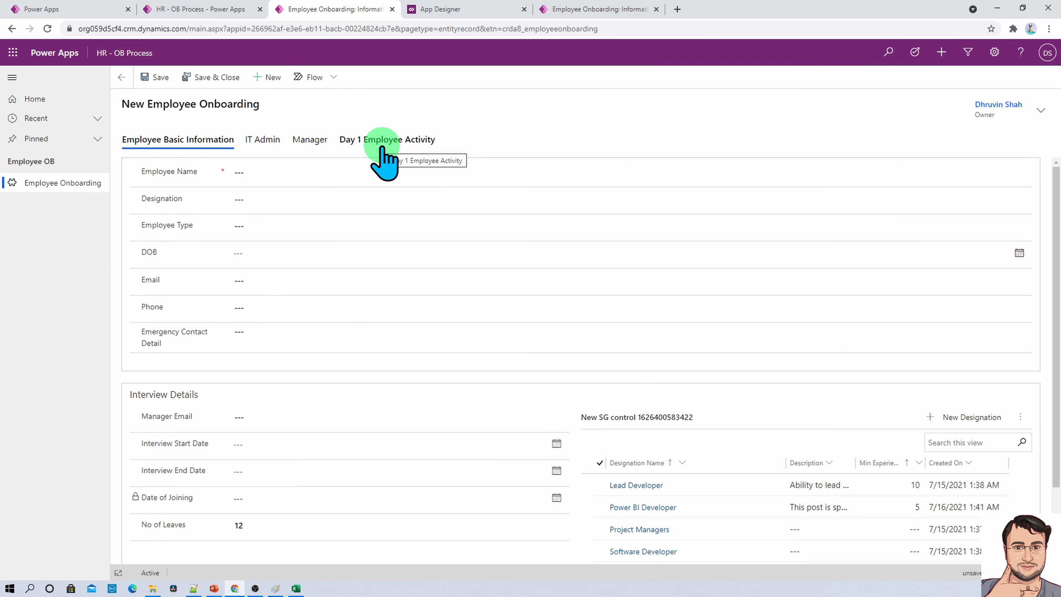
- Open Power Automate in a new browser tab and display the business process flows
click(82, 9)
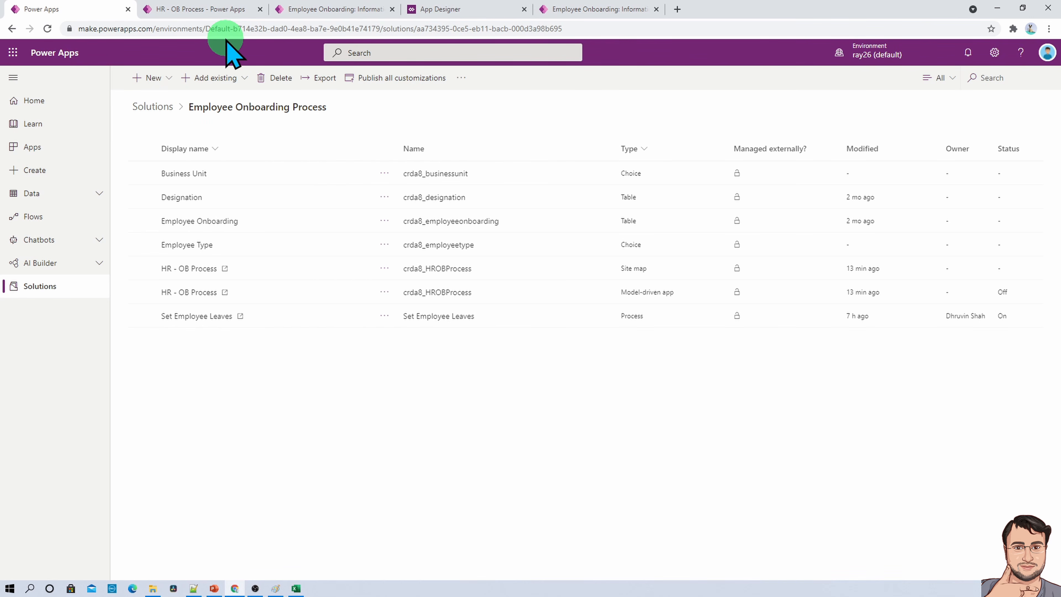
click(677, 9)
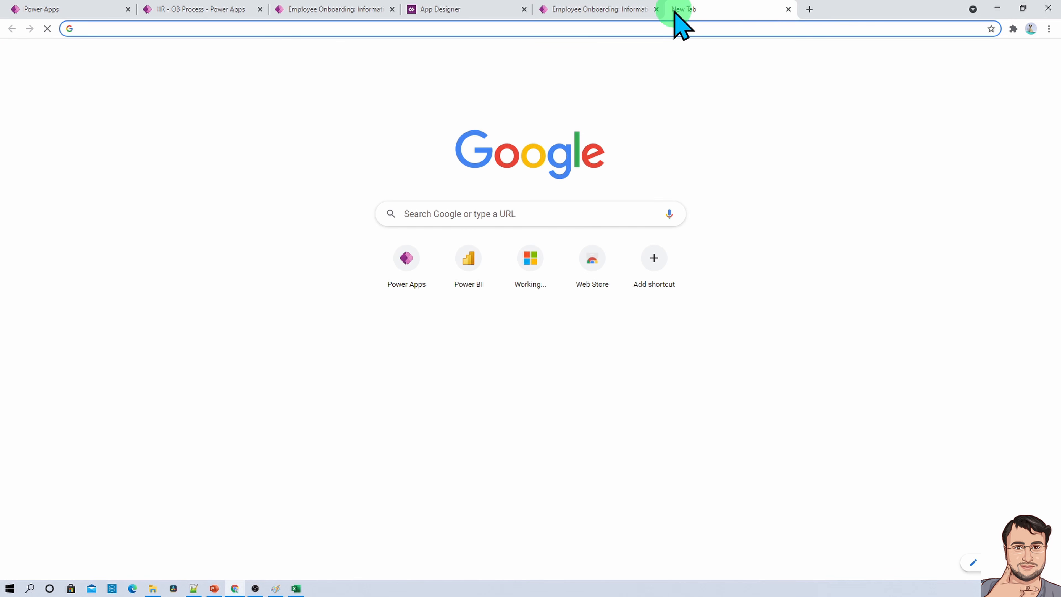
text(fl)
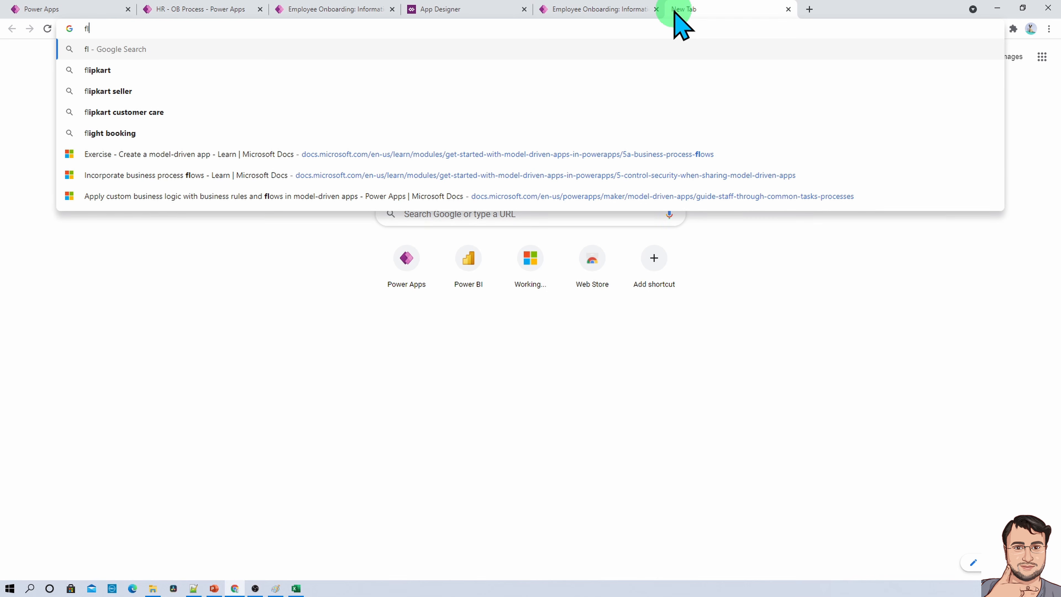
text(ow.)
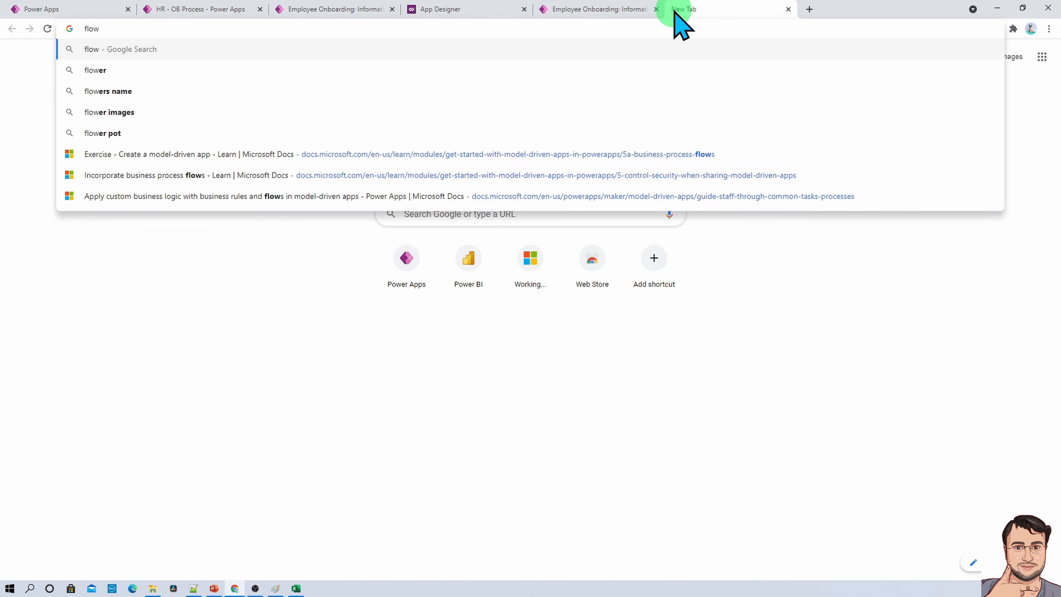
text(m)
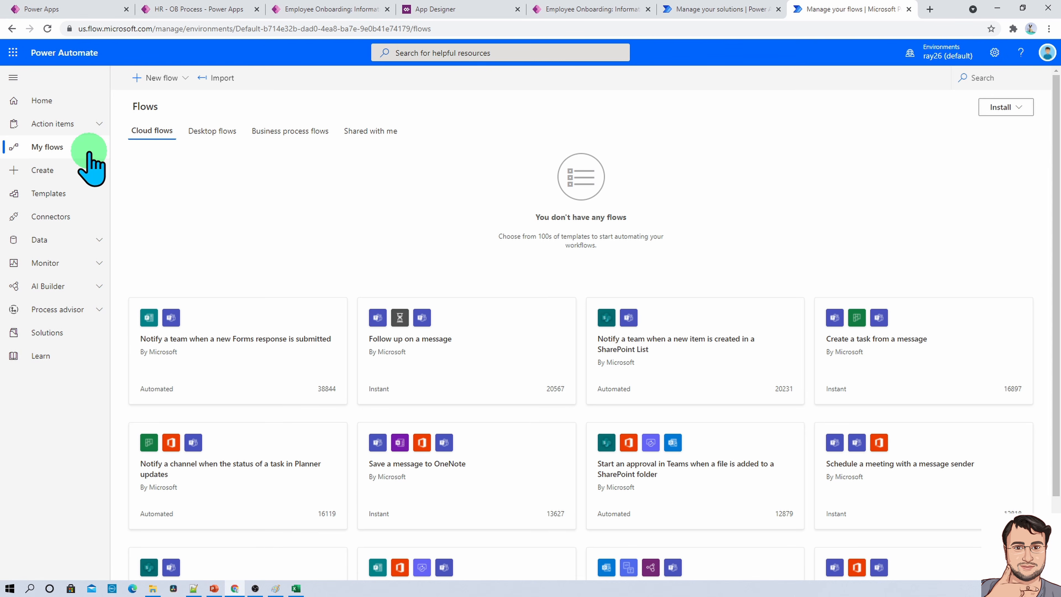
click(268, 133)
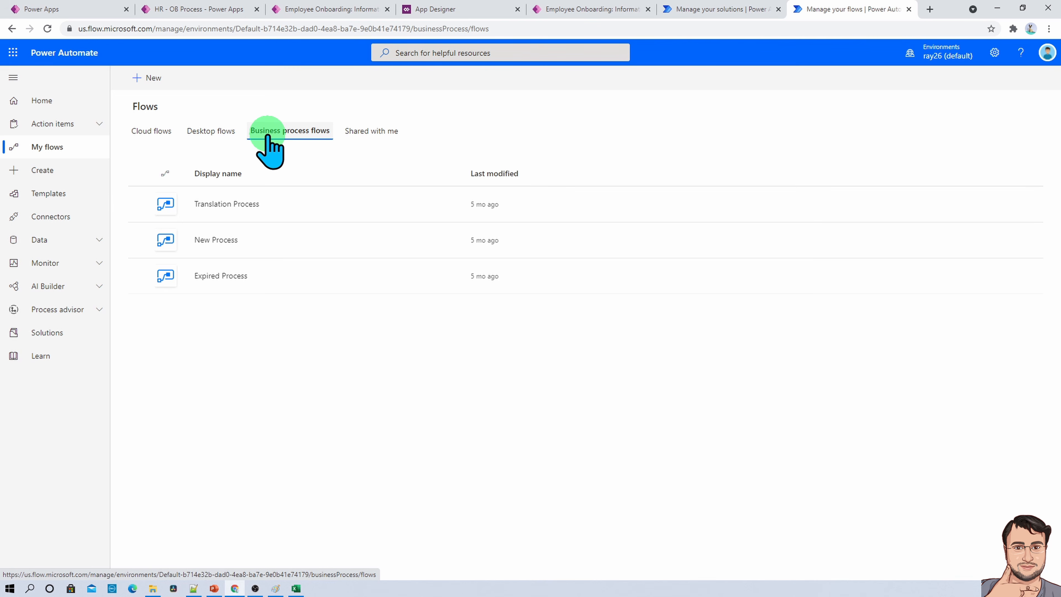
- Start a new business process flow with the flow name "Employee OB BPF" and let its internal name be generated
click(145, 78)
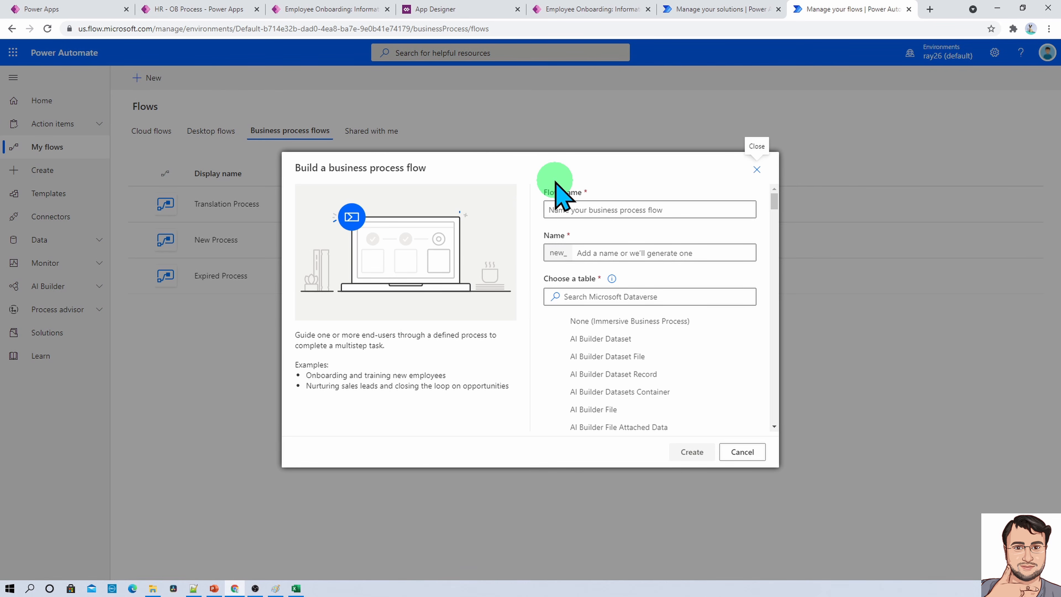
click(665, 208)
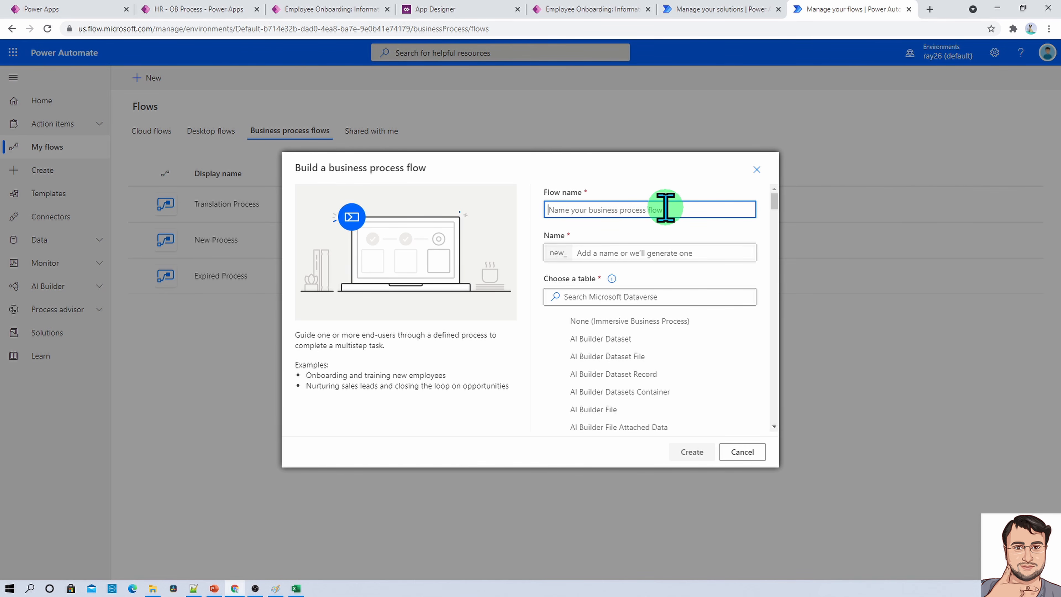
text(Employee OB BPF)
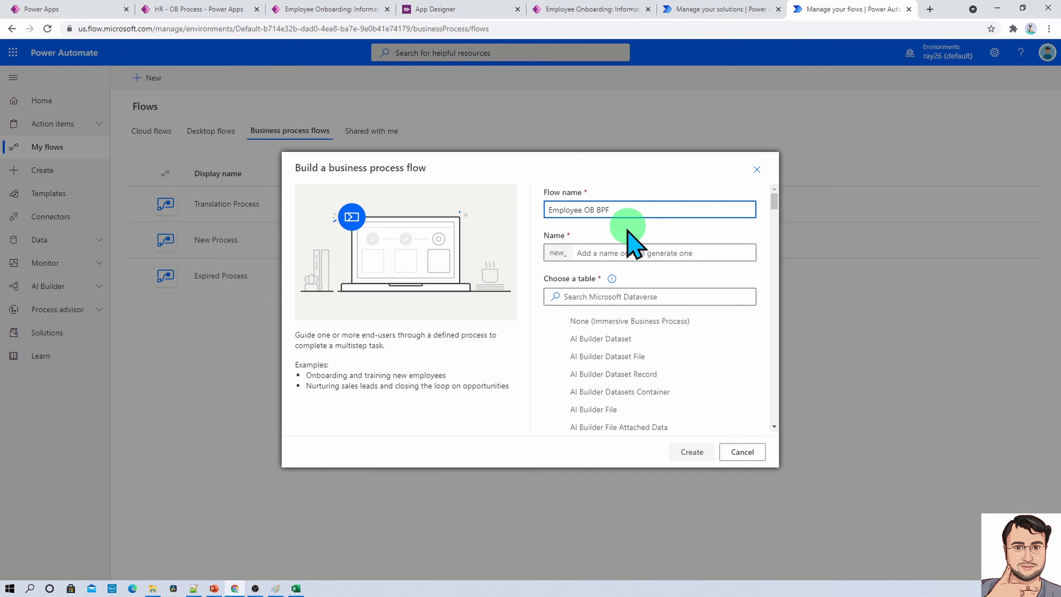
click(662, 272)
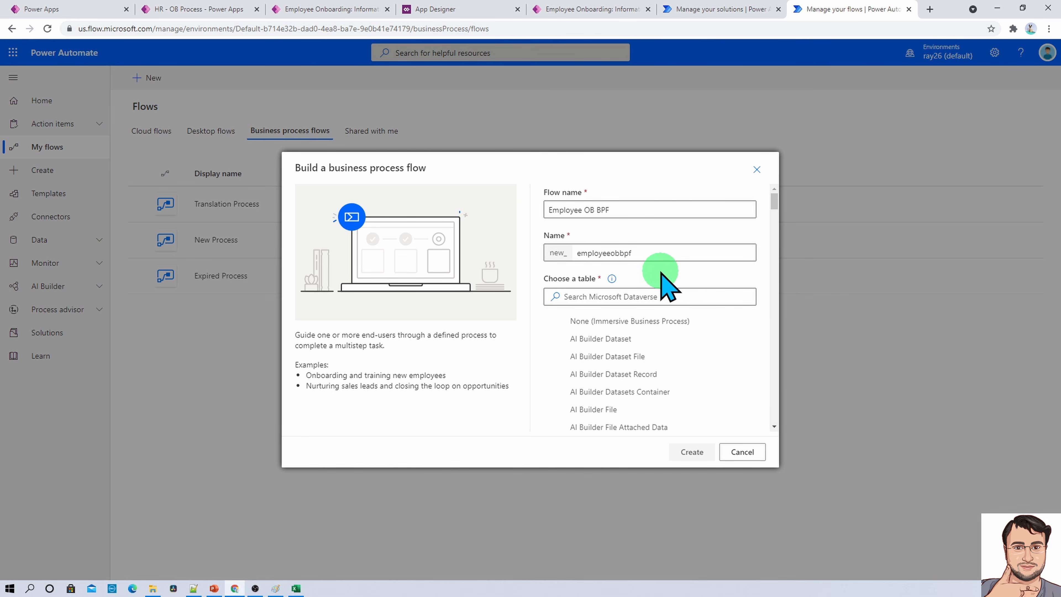
- Search the Dataverse tables for "emplo", choose Employee Onboarding as the flow's table and create the flow
click(594, 297)
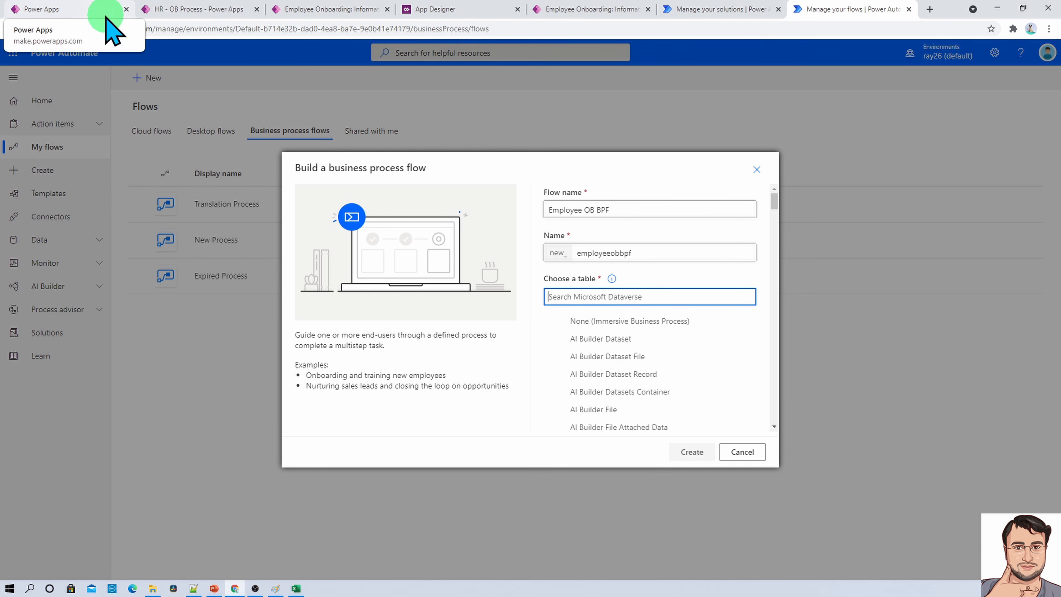
click(167, 8)
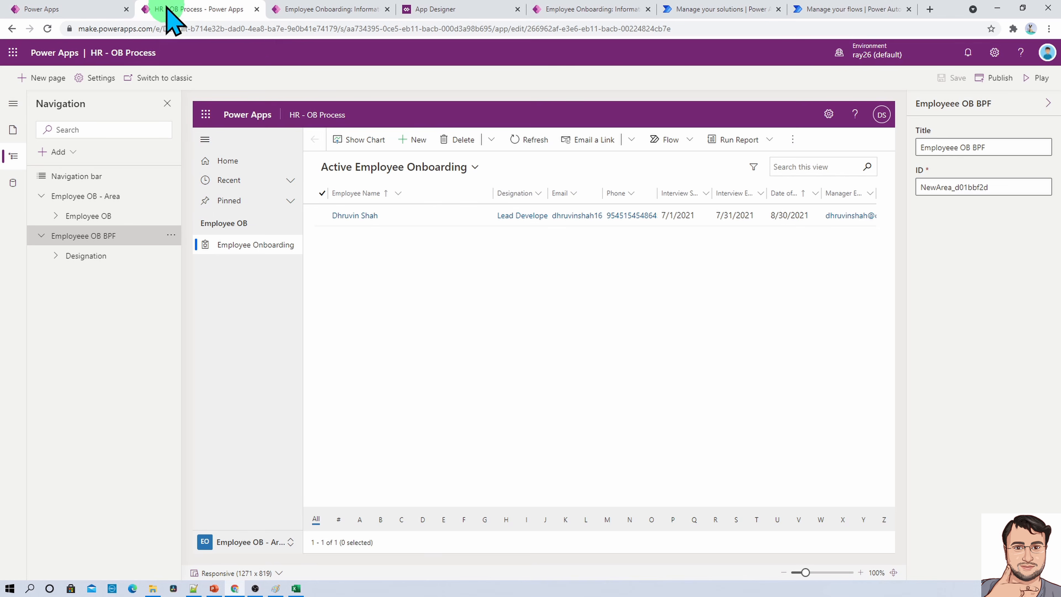
click(97, 12)
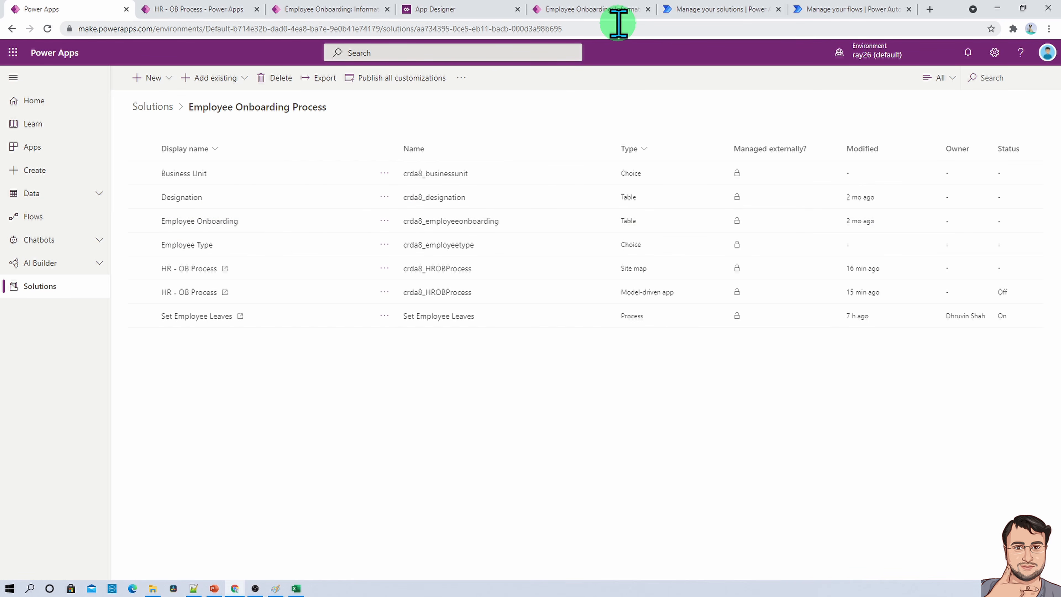
click(852, 9)
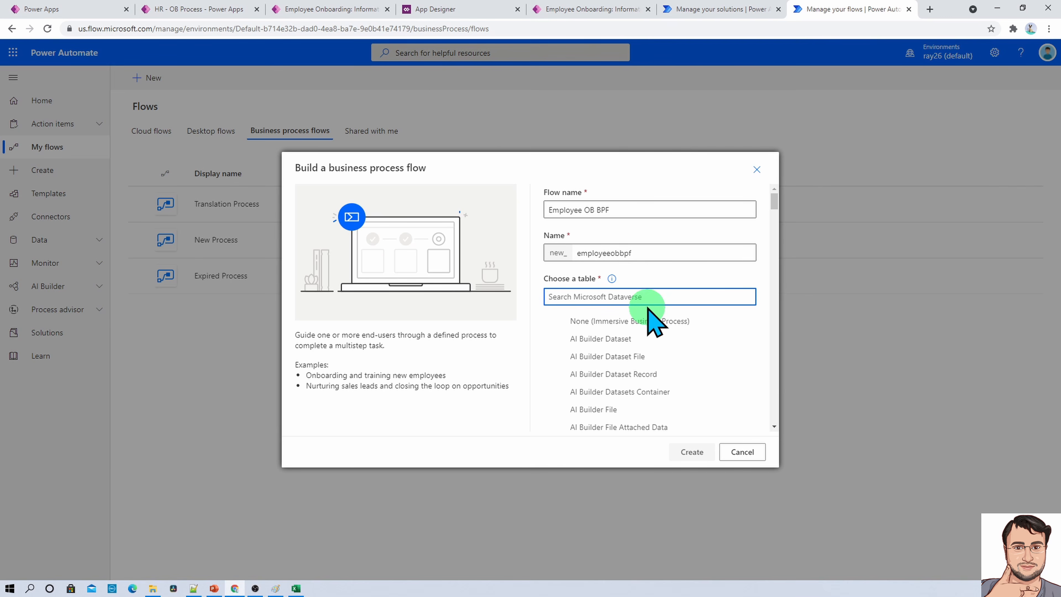
text(emp)
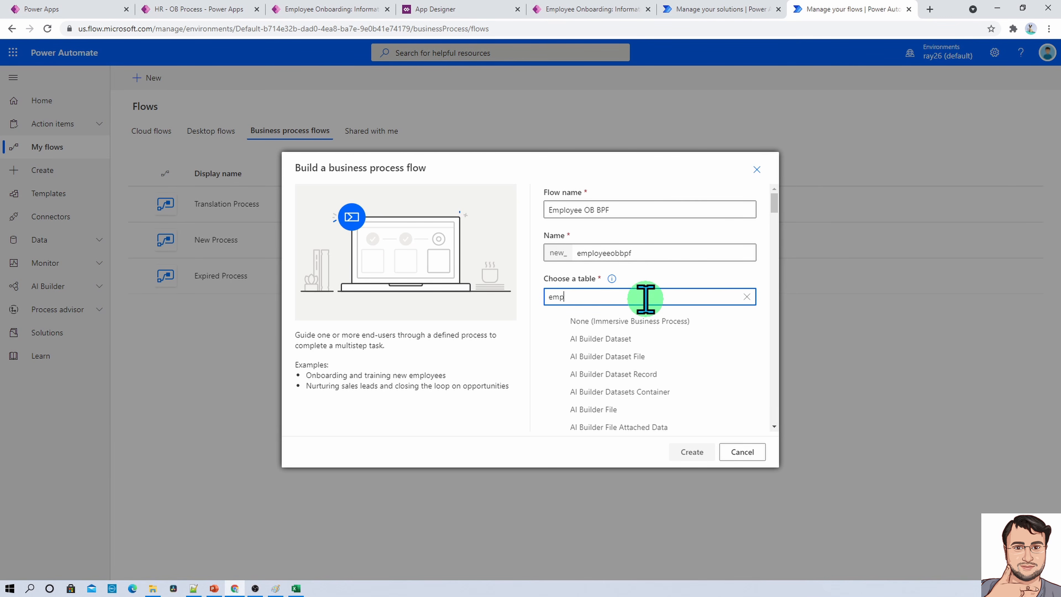
text(lo)
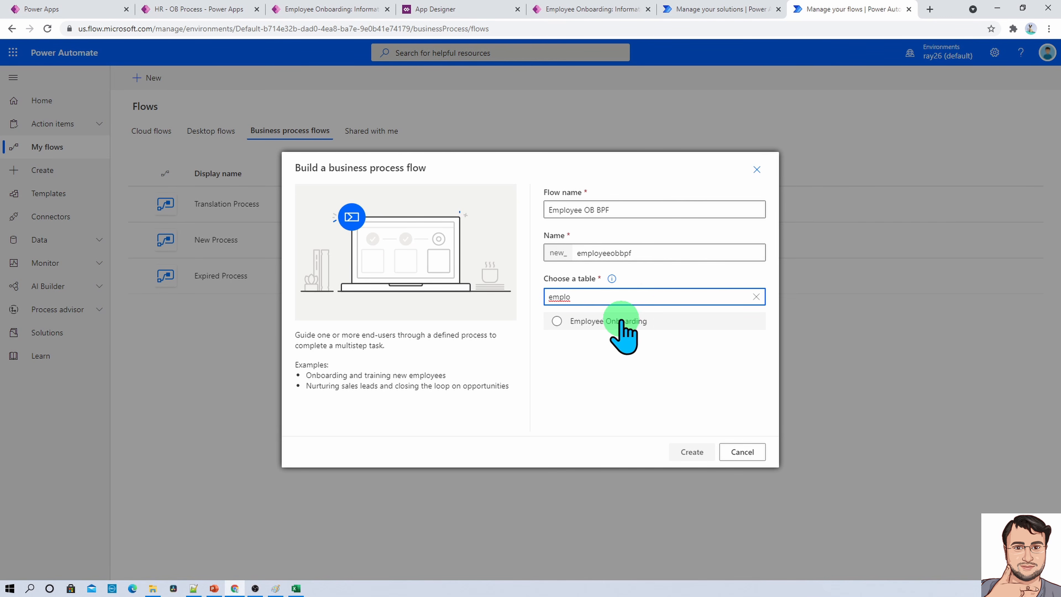
click(620, 322)
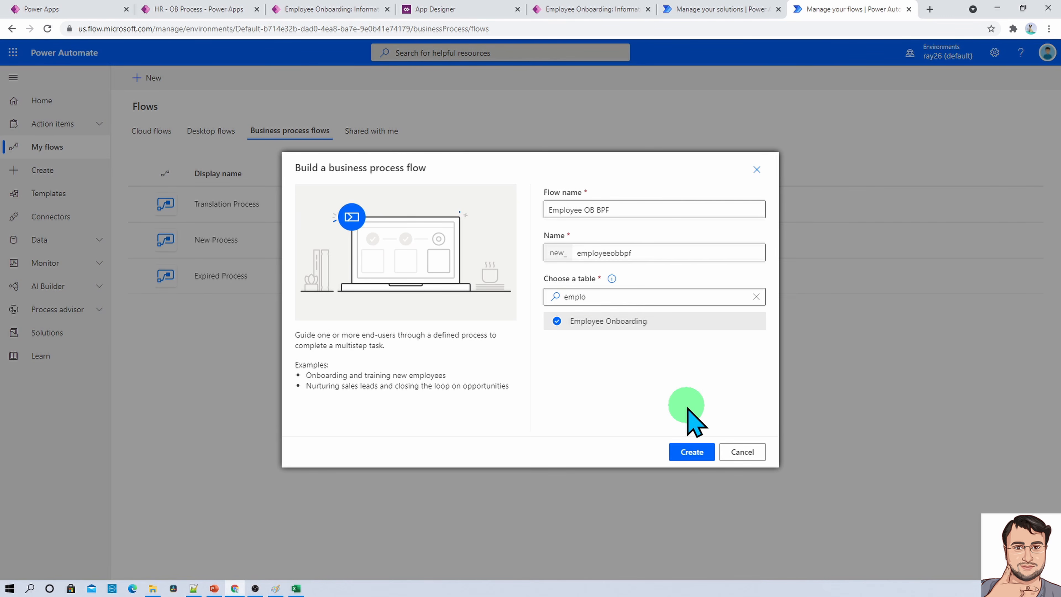
click(693, 452)
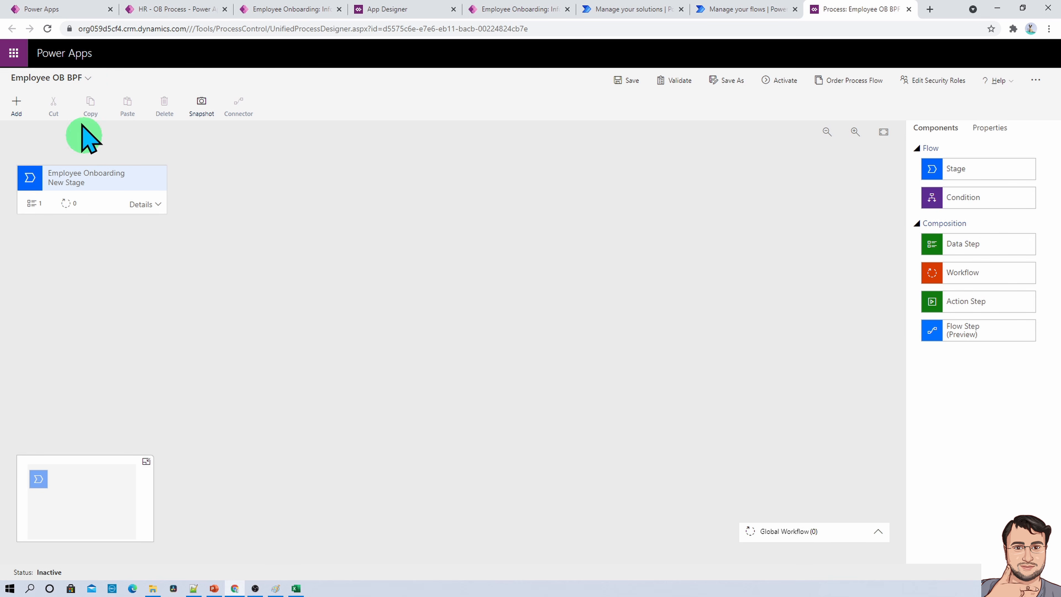
- Examine the process designer's options for adding elements and its available components and properties
click(87, 78)
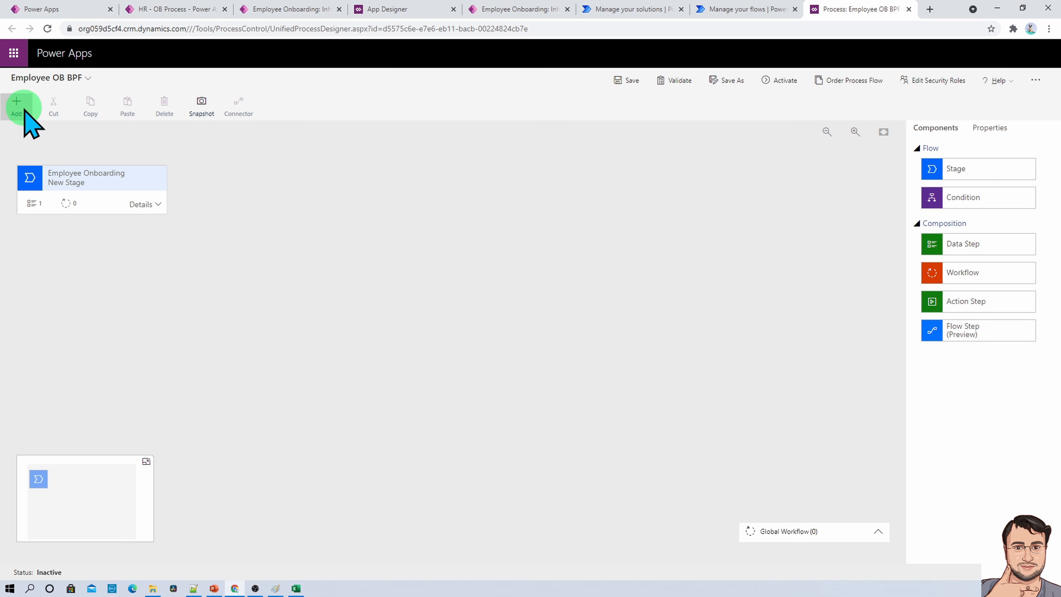
click(16, 107)
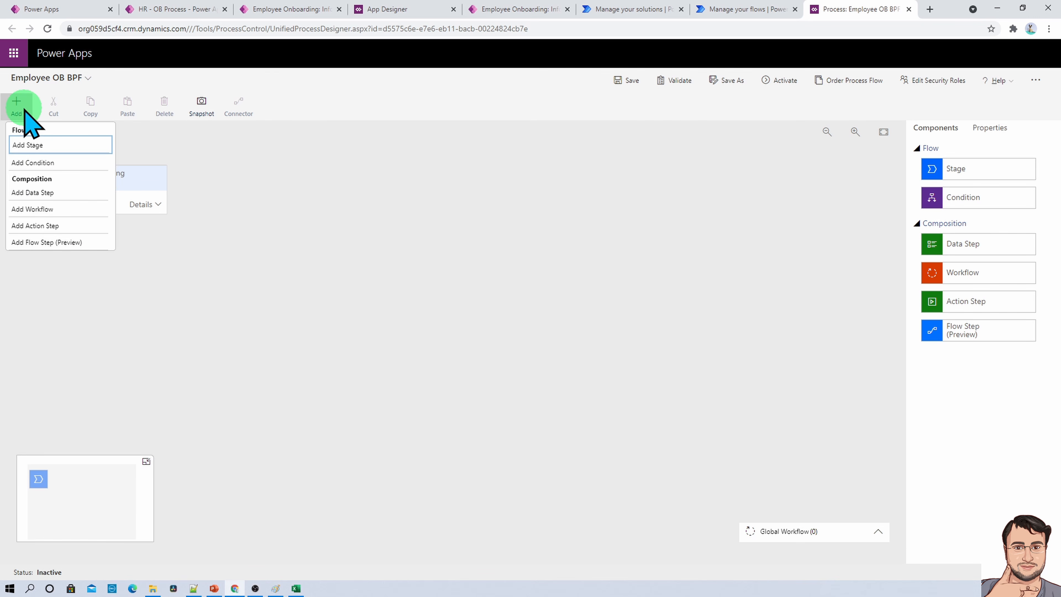
click(46, 145)
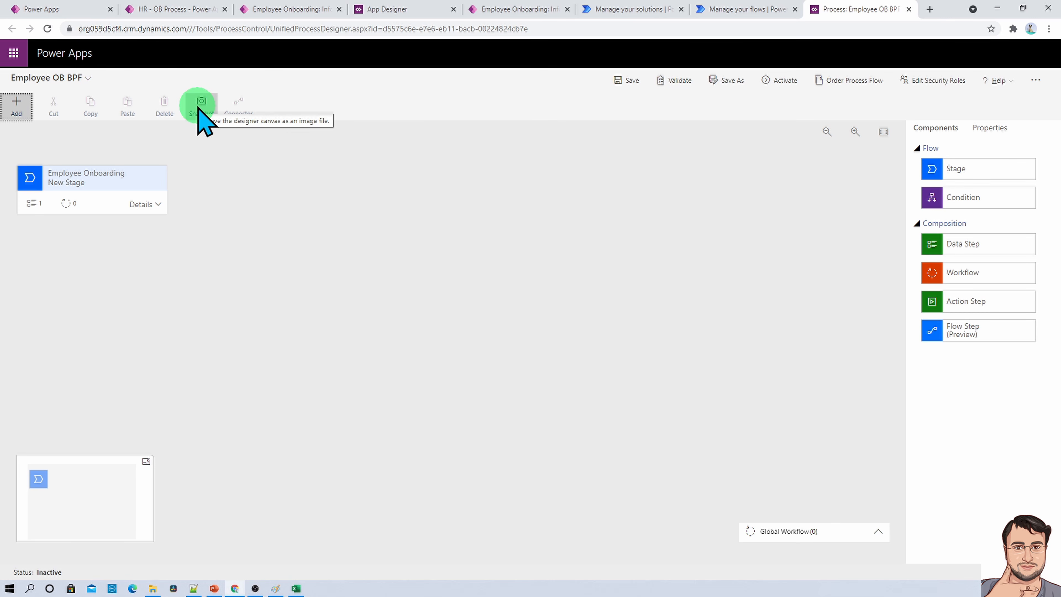
click(945, 131)
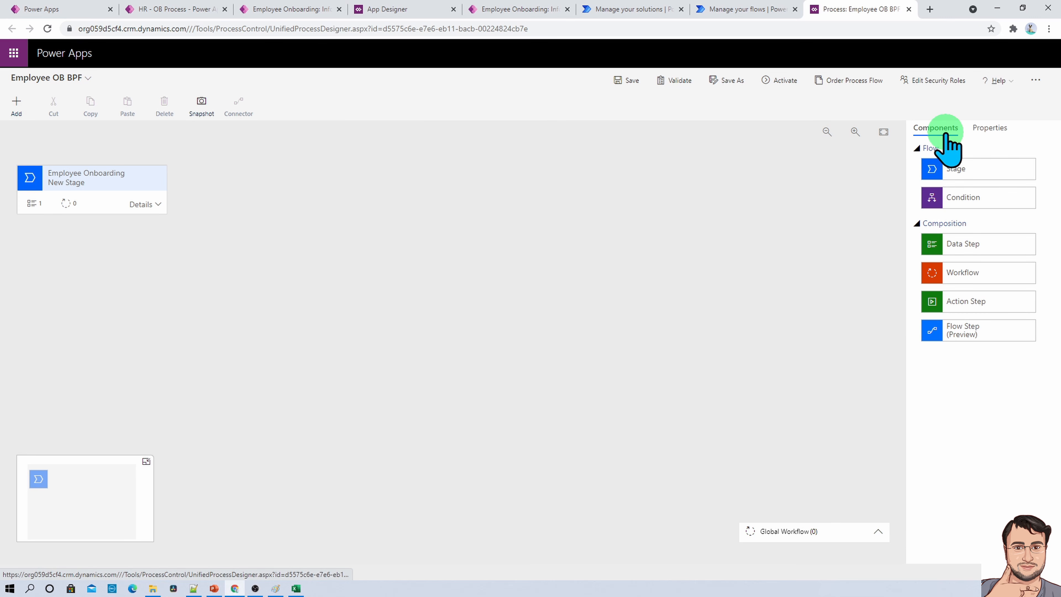
click(996, 134)
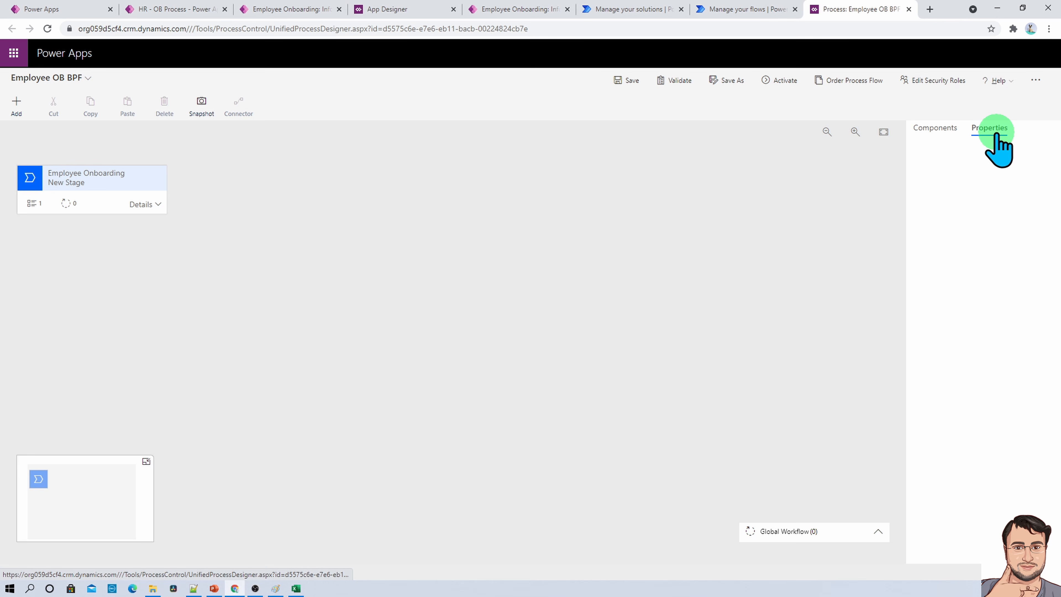
click(935, 130)
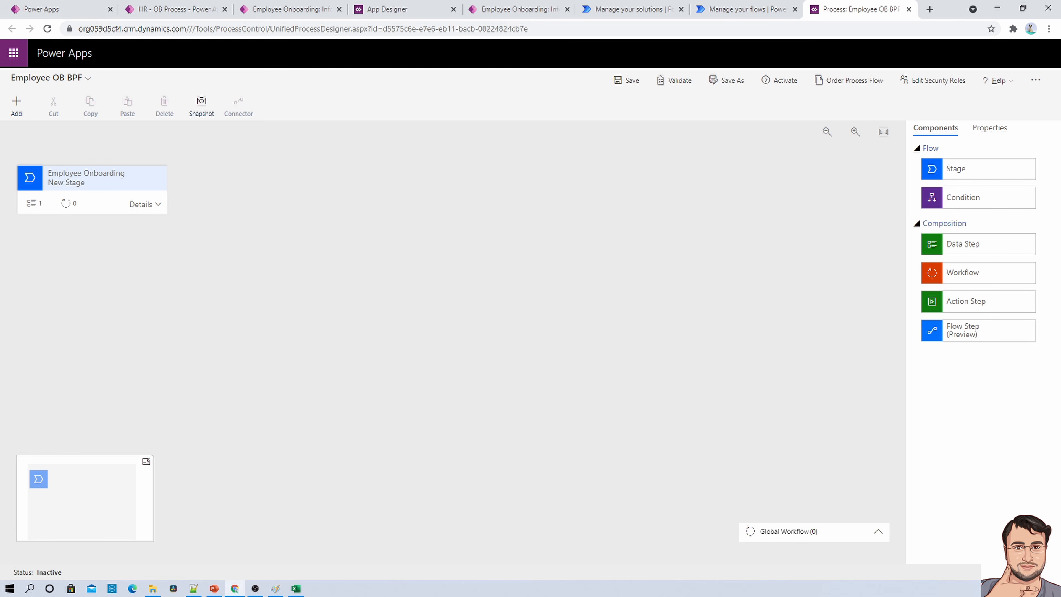
- Switch to the Dataverse-schema workbook in Excel, review the four colour-coded field groups of the Employee Onboarding table, and return to the process designer
key(alt+Tab)
drag(0, 184, 639, 167)
click(830, 149)
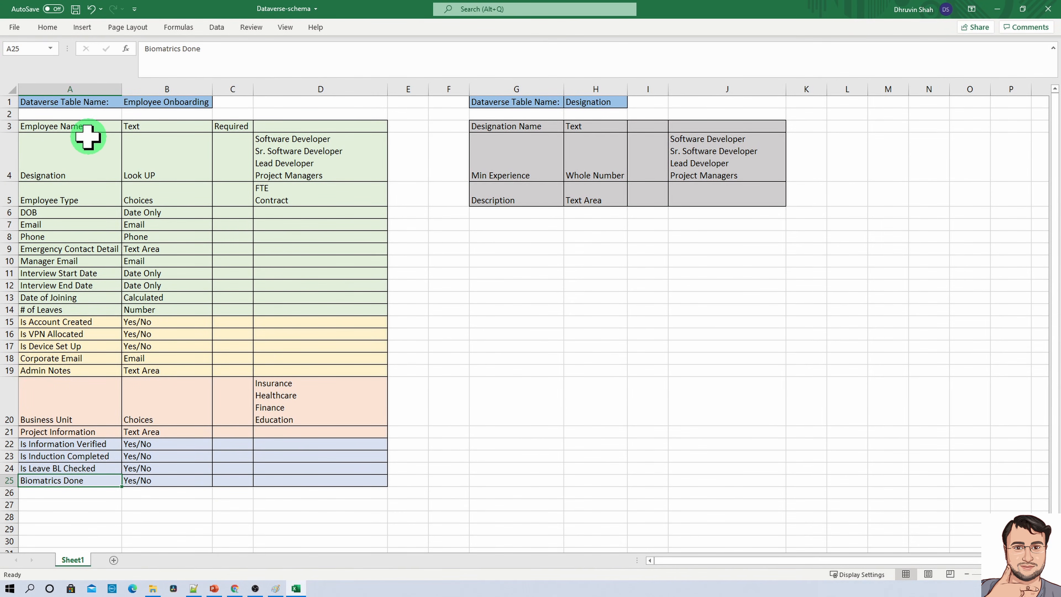
drag(44, 127, 332, 304)
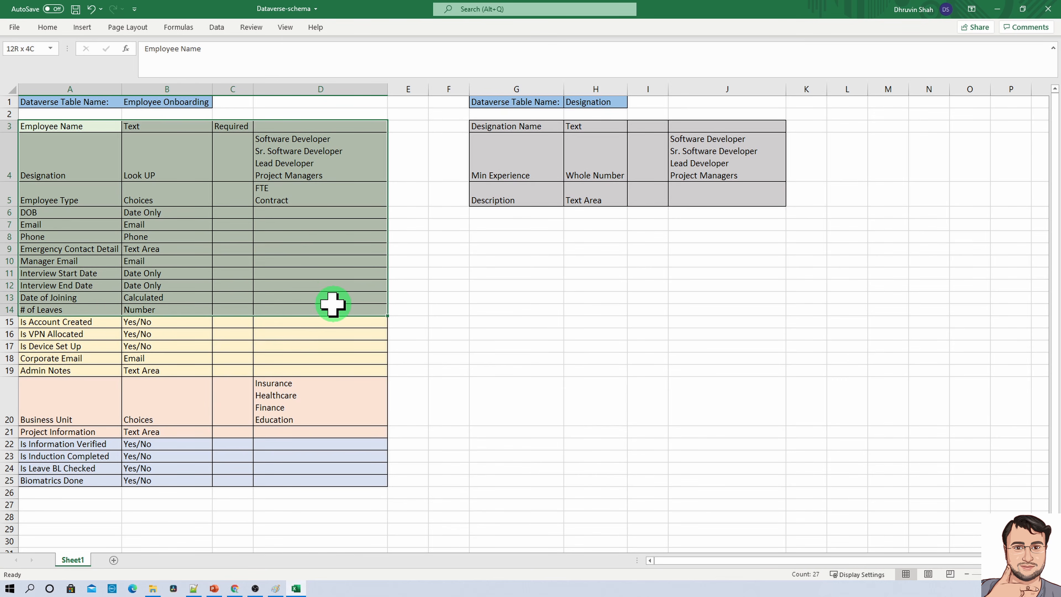
drag(71, 323, 344, 364)
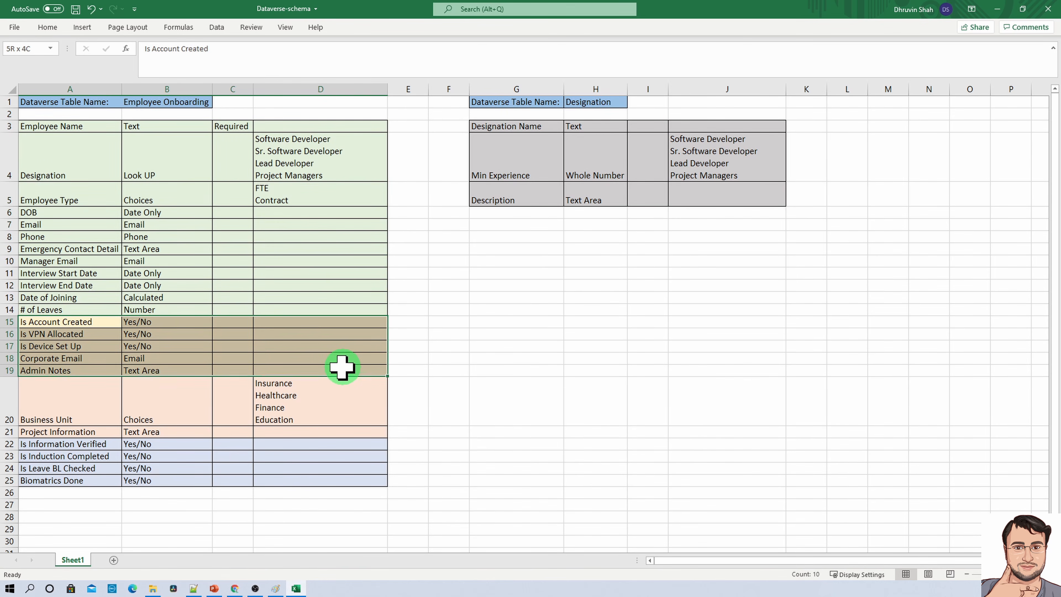
drag(61, 386, 309, 427)
drag(78, 443, 325, 484)
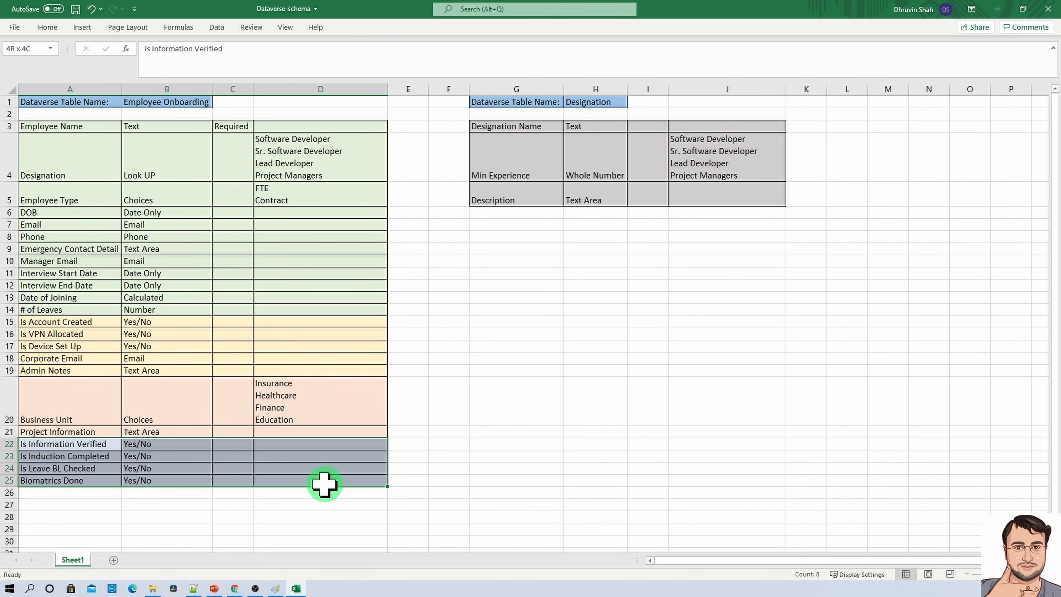
drag(324, 485, 325, 485)
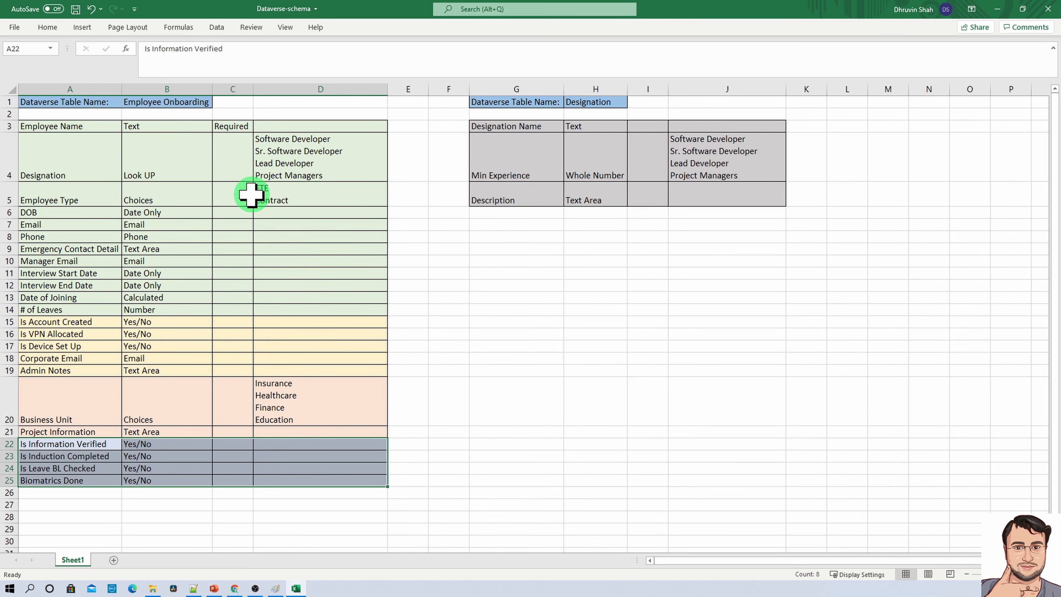
drag(60, 154, 335, 481)
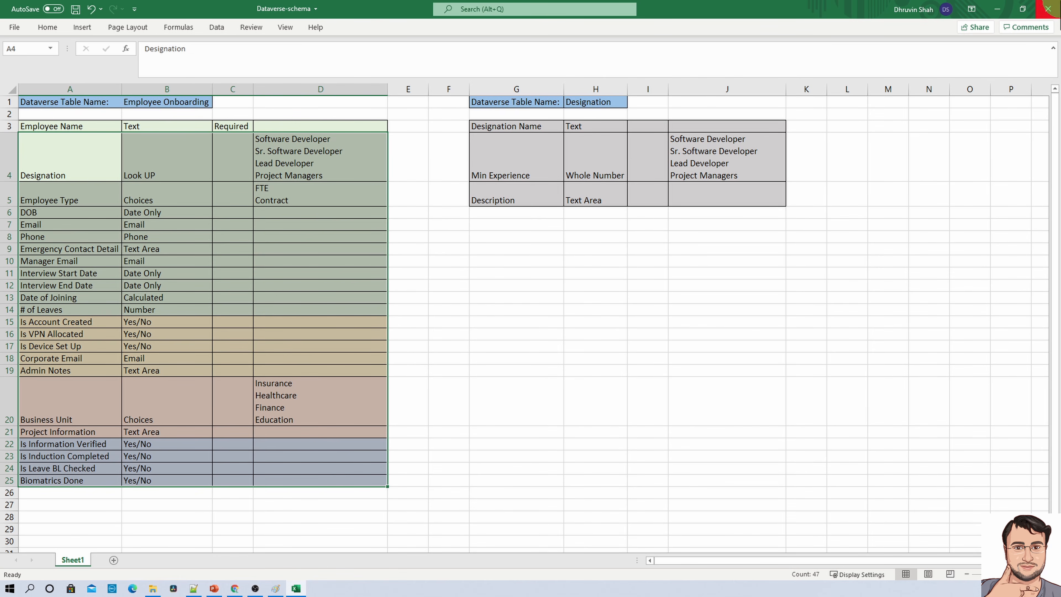
click(1002, 13)
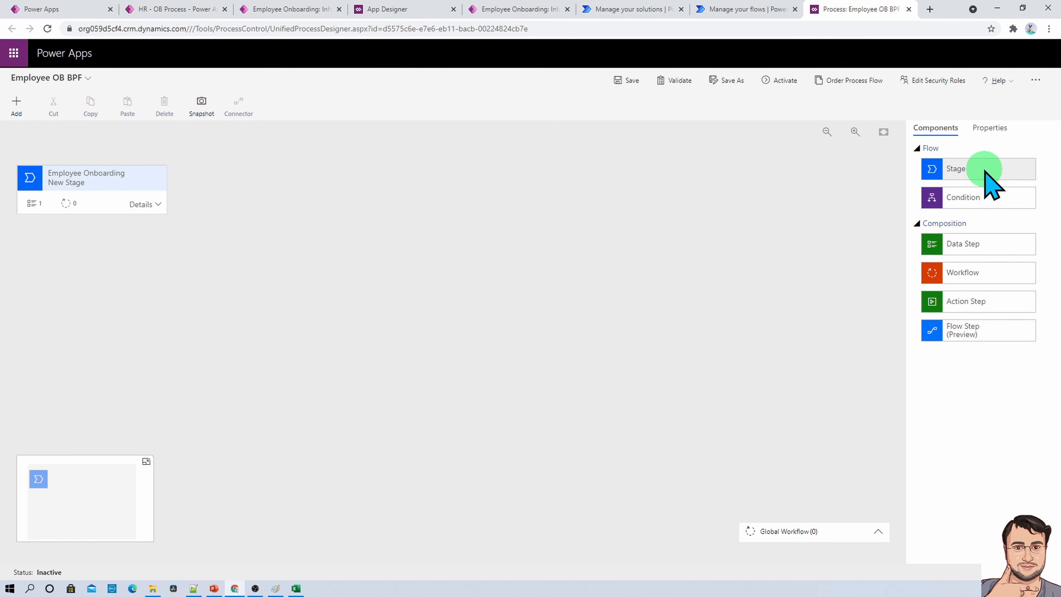
- Rename the flow's first stage to "Employee Information - HR" and apply the change
click(103, 175)
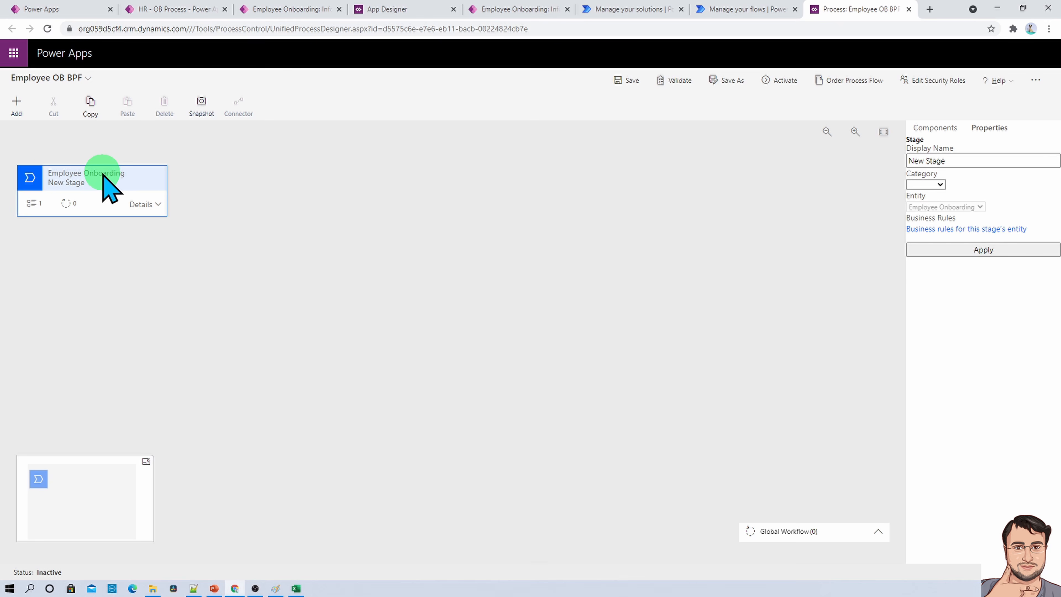
click(985, 187)
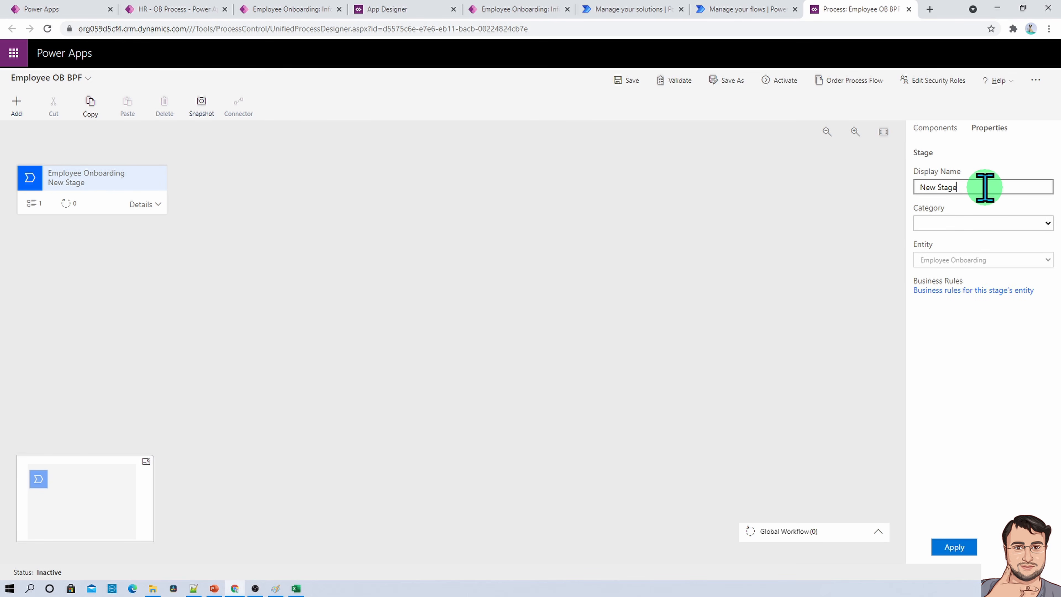
key(ctrl+shift+Left)
key(ctrl+shift+Left)
text(HR)
key(BackSpace)
key(BackSpace)
key(BackSpace)
key(BackSpace)
text(Employee Information - HR)
click(735, 220)
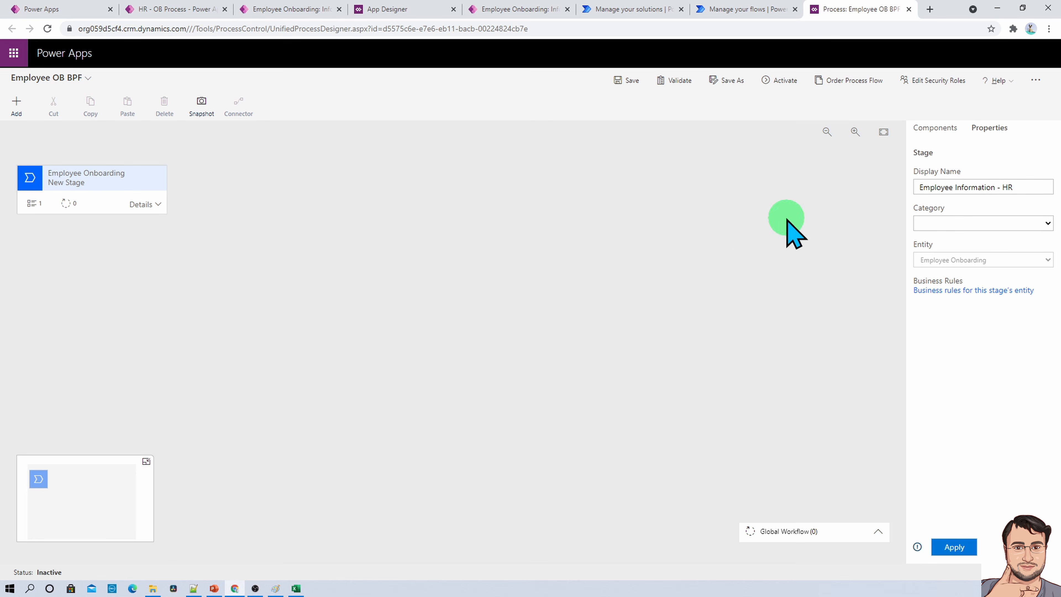
click(954, 549)
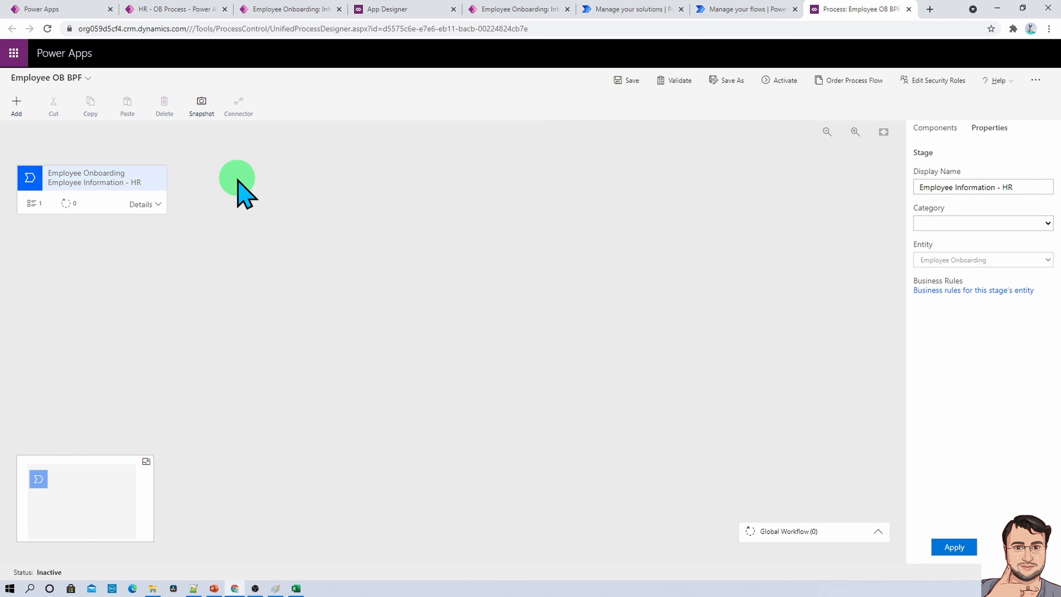
- Add a second stage after Employee Information - HR, name it "IT Admin" and apply the change
click(933, 128)
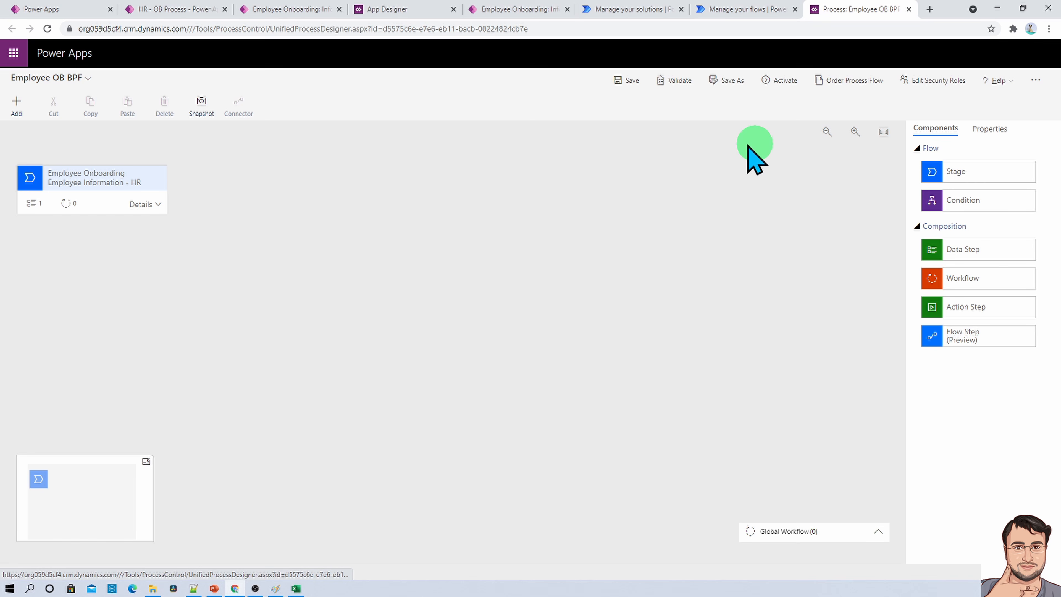
drag(982, 175, 188, 201)
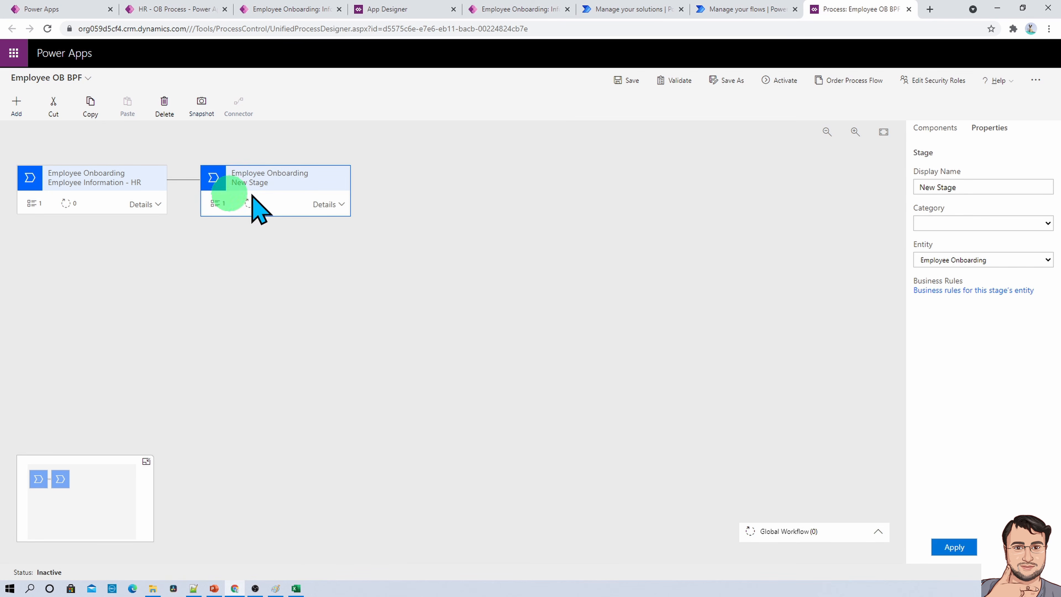
triple_click(989, 187)
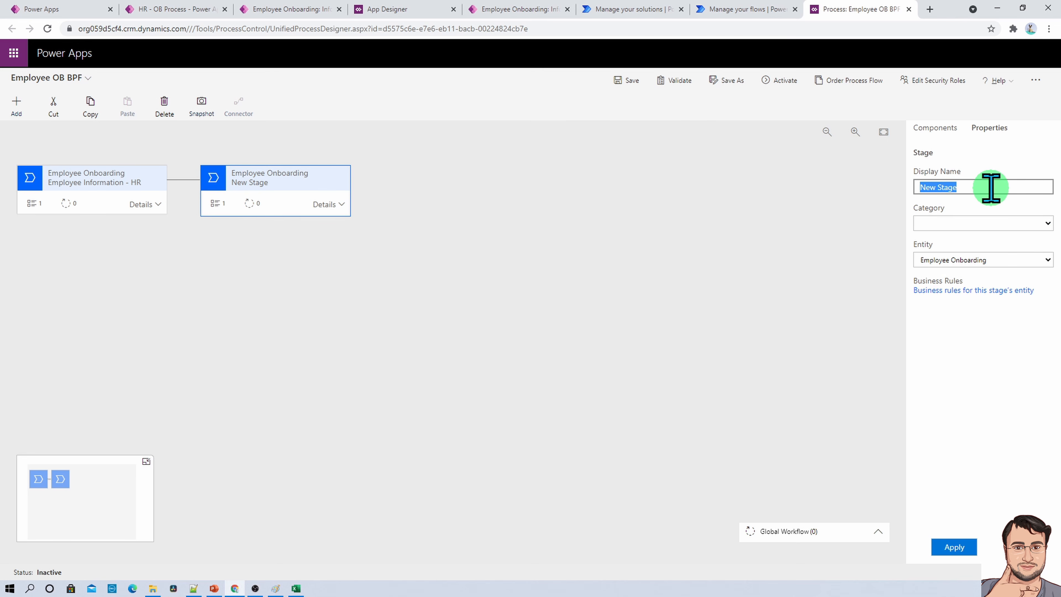
text(IT Admin)
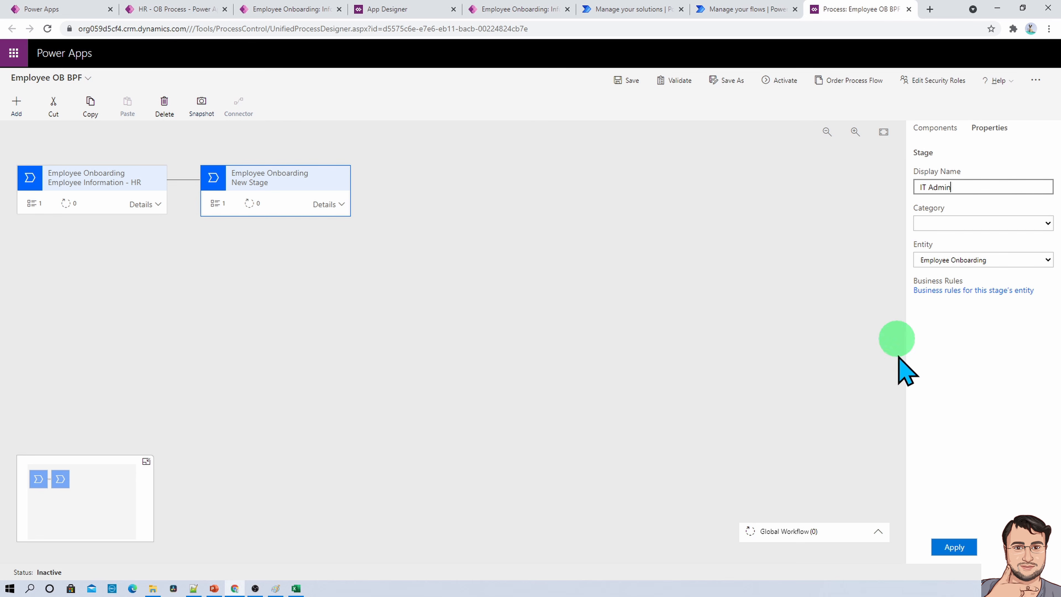
click(954, 548)
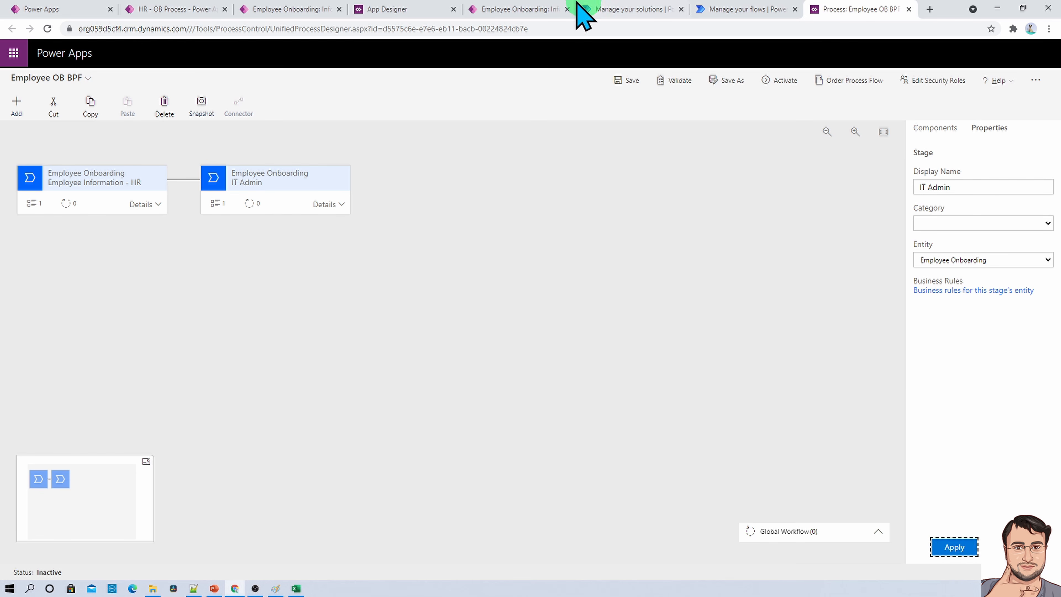
- Add a third stage after IT Admin, name it "Manager" and apply the change
click(26, 109)
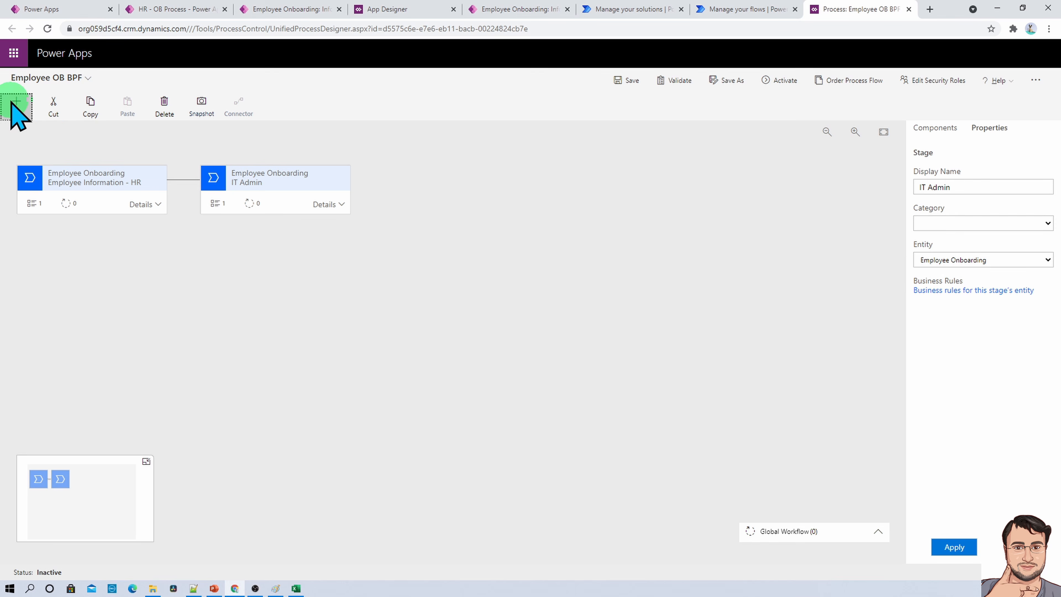
click(17, 110)
click(30, 155)
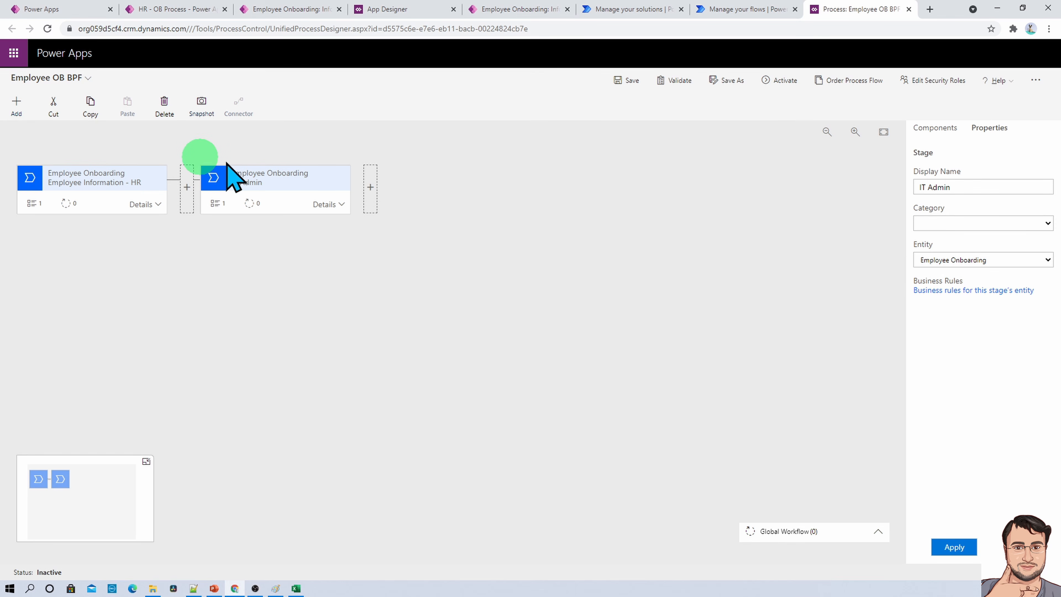
click(370, 189)
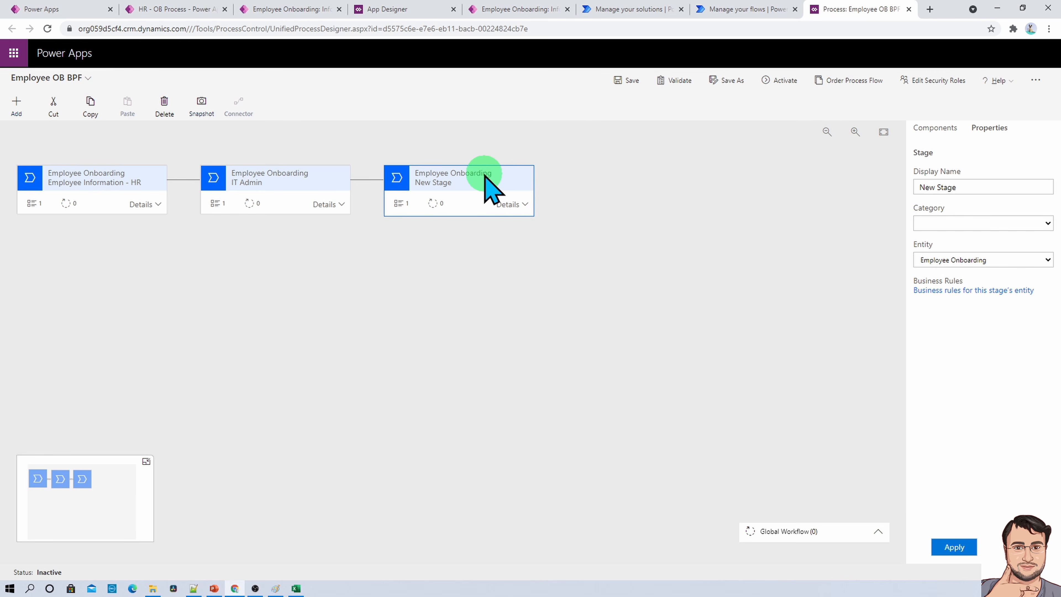
double_click(959, 187)
triple_click(959, 187)
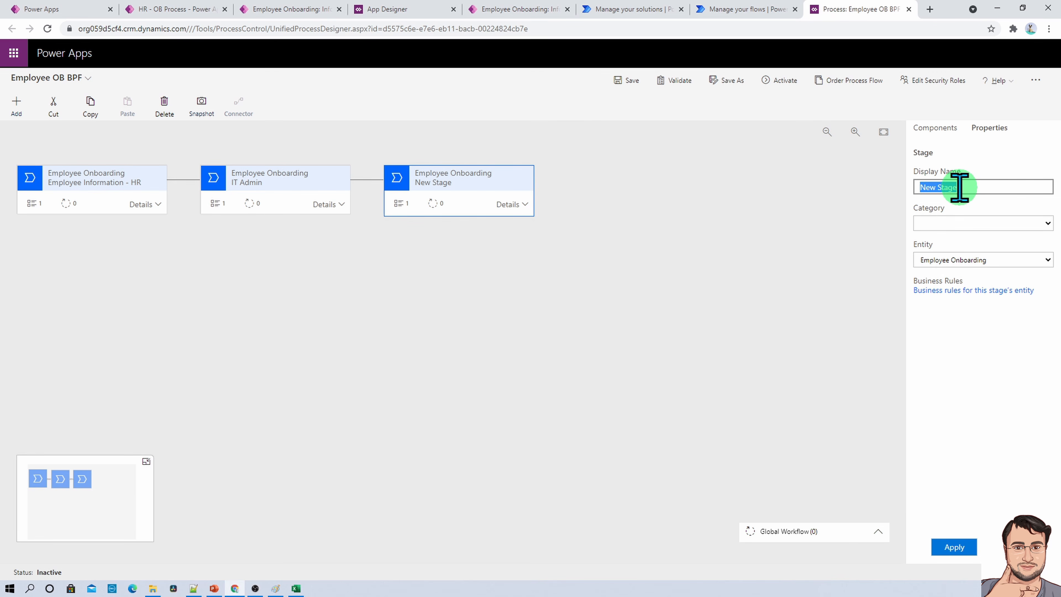
text(Manager)
click(708, 201)
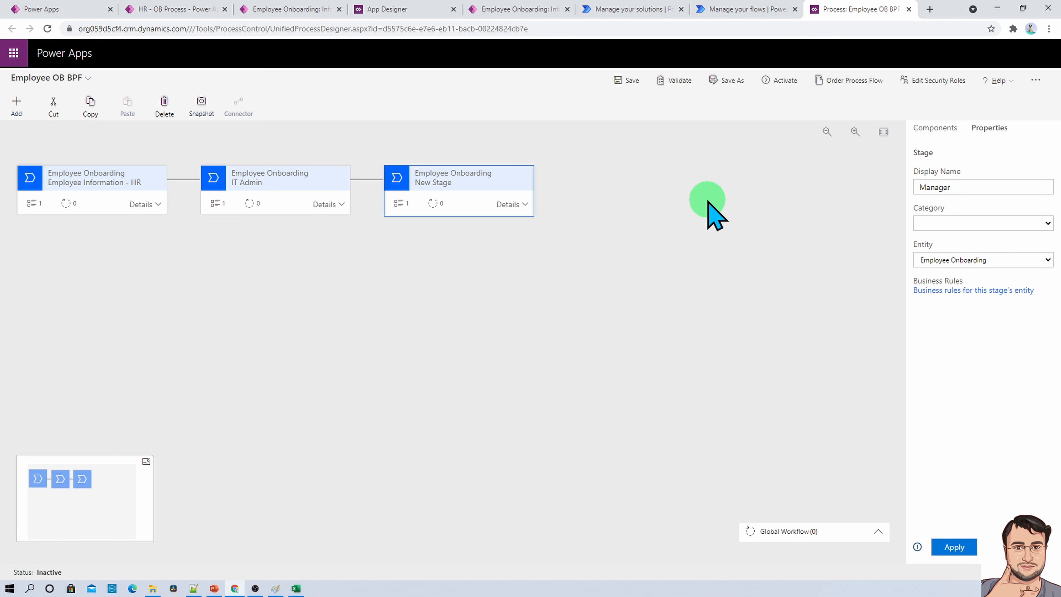
click(954, 547)
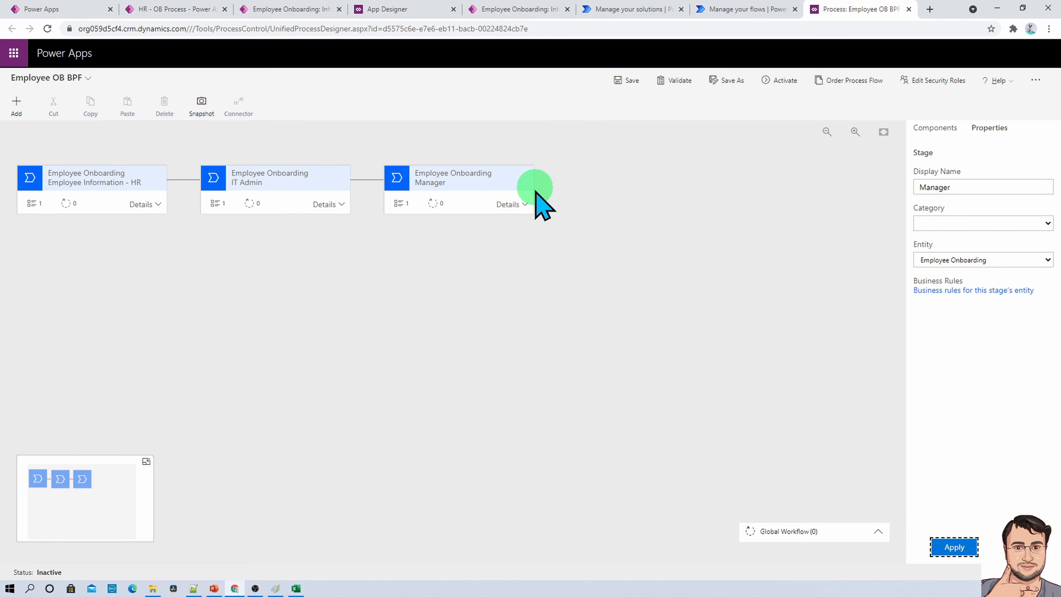
- Add a fourth stage after Manager, name it "Day 1 New Joinee" and apply the change
click(480, 172)
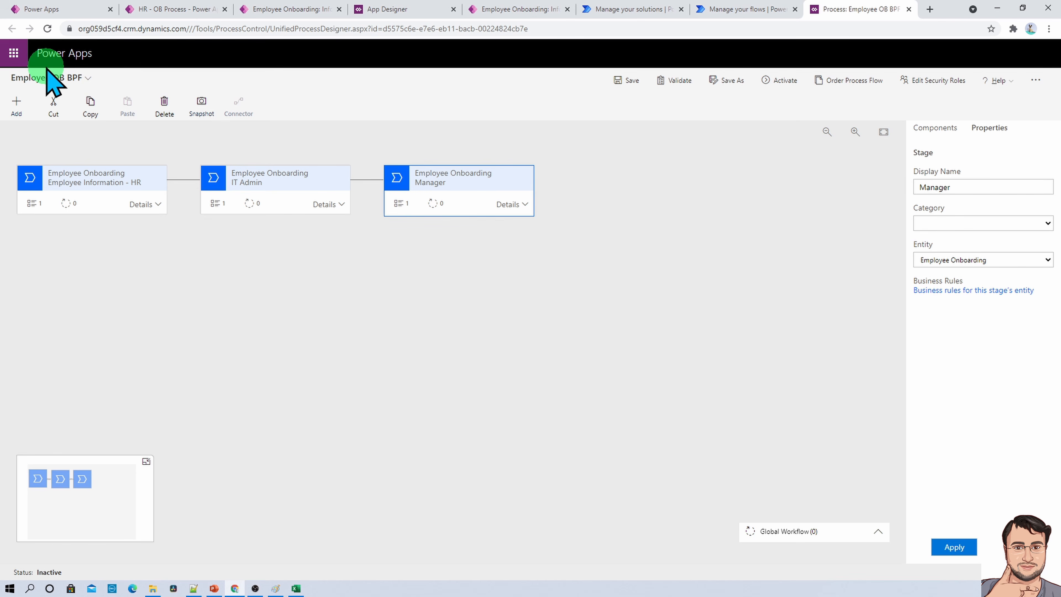
click(18, 107)
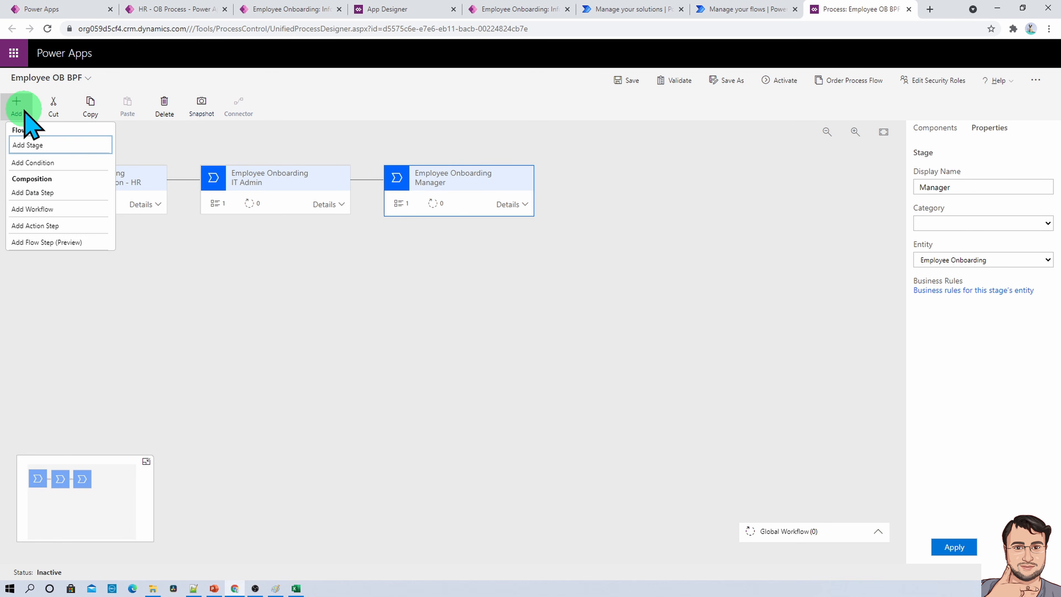
click(57, 146)
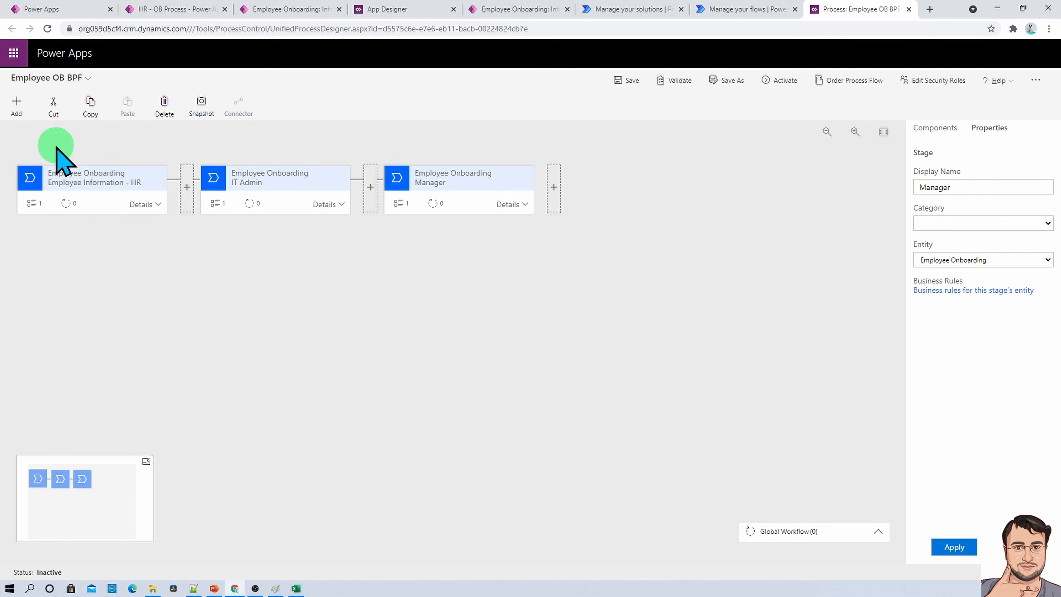
click(554, 190)
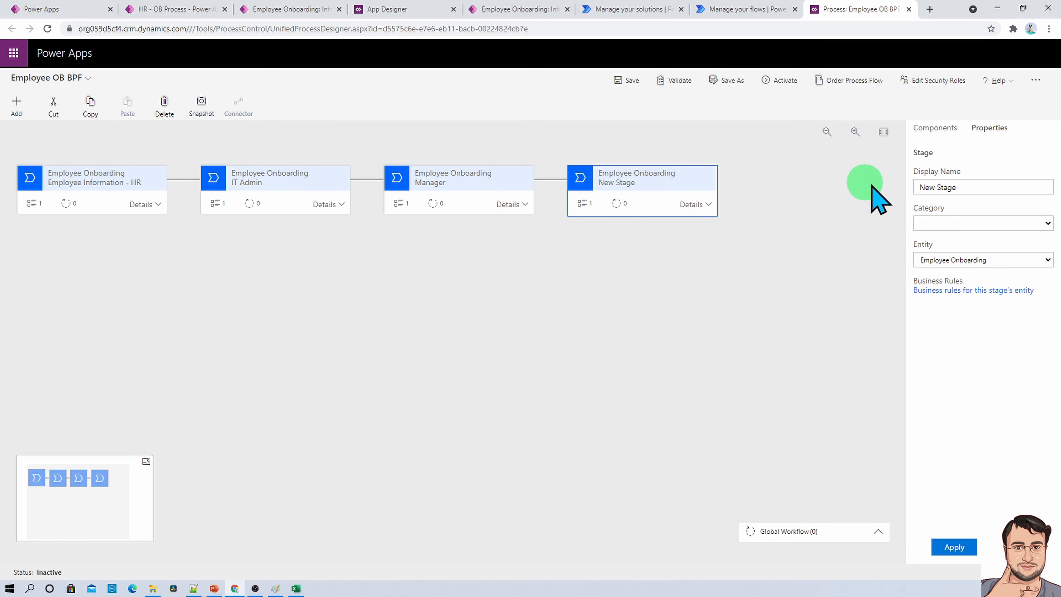
triple_click(945, 192)
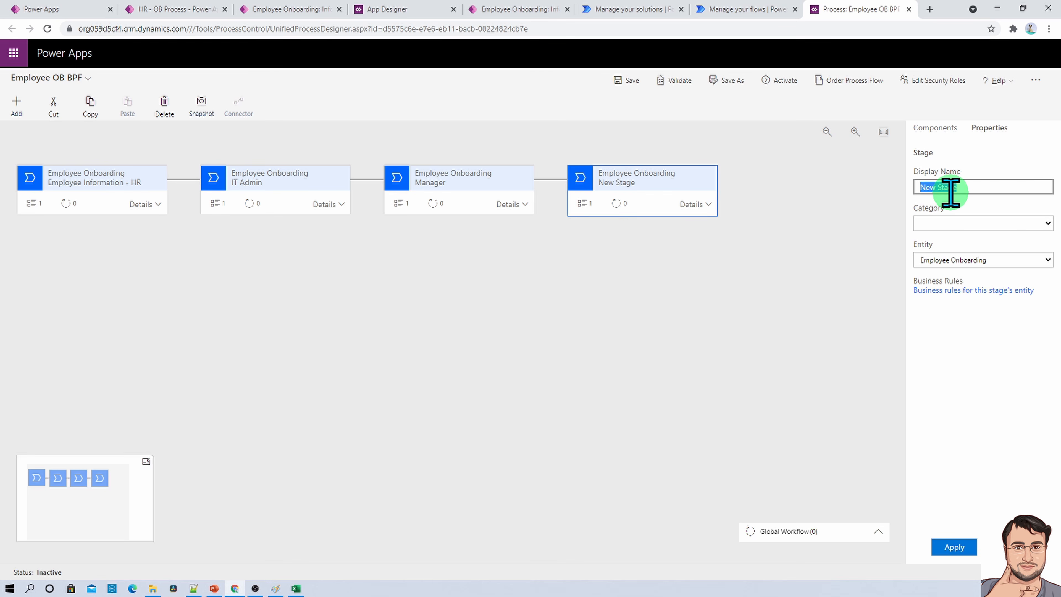
text(Day 1 New Joinee)
click(950, 547)
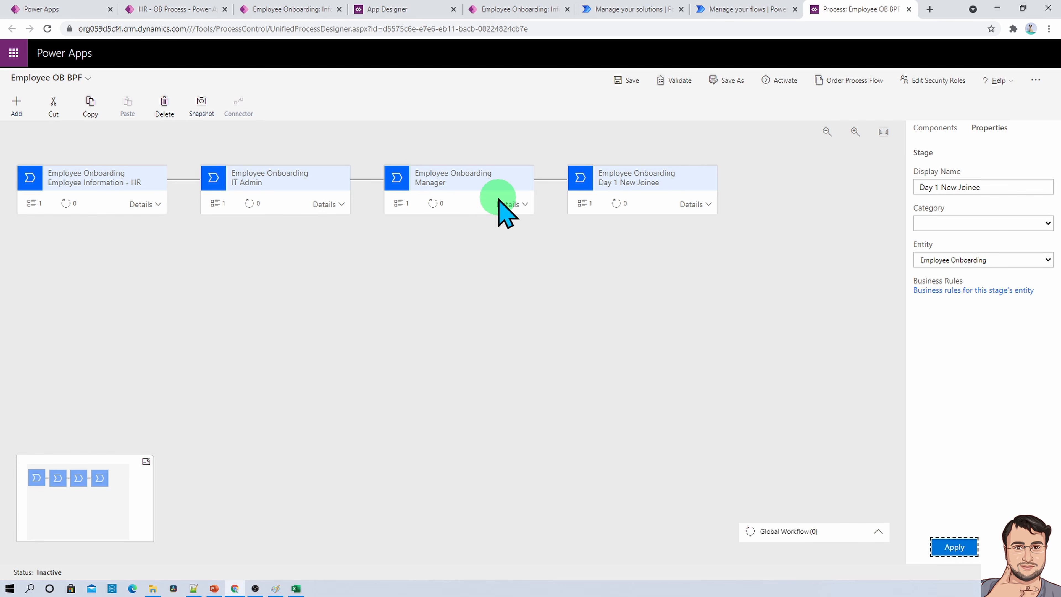
click(311, 311)
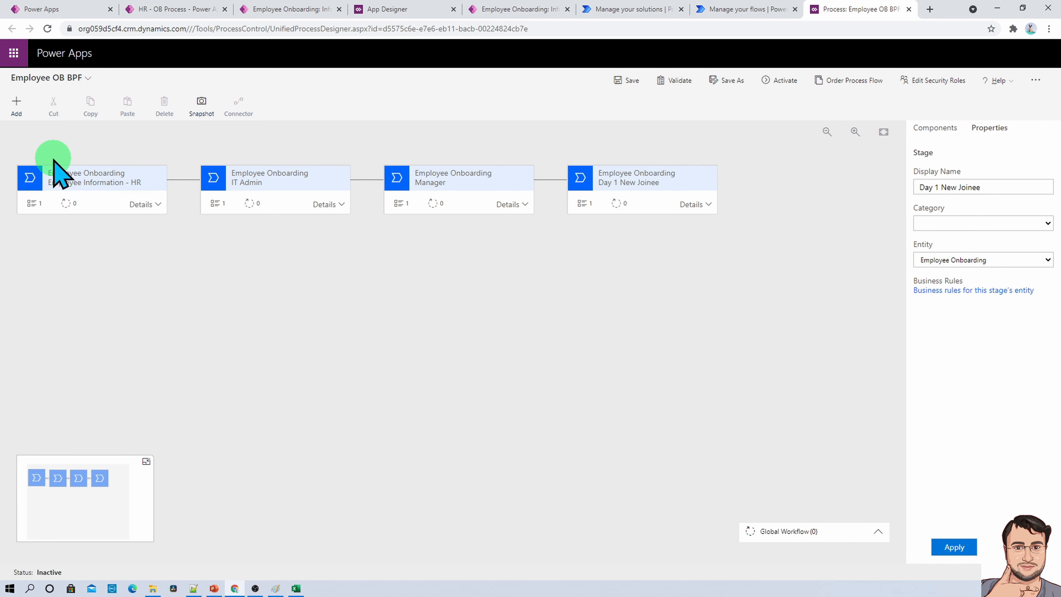
- Expand the Employee Information - HR stage's details and examine its data step's properties, the available components and the selectable data fields
click(123, 181)
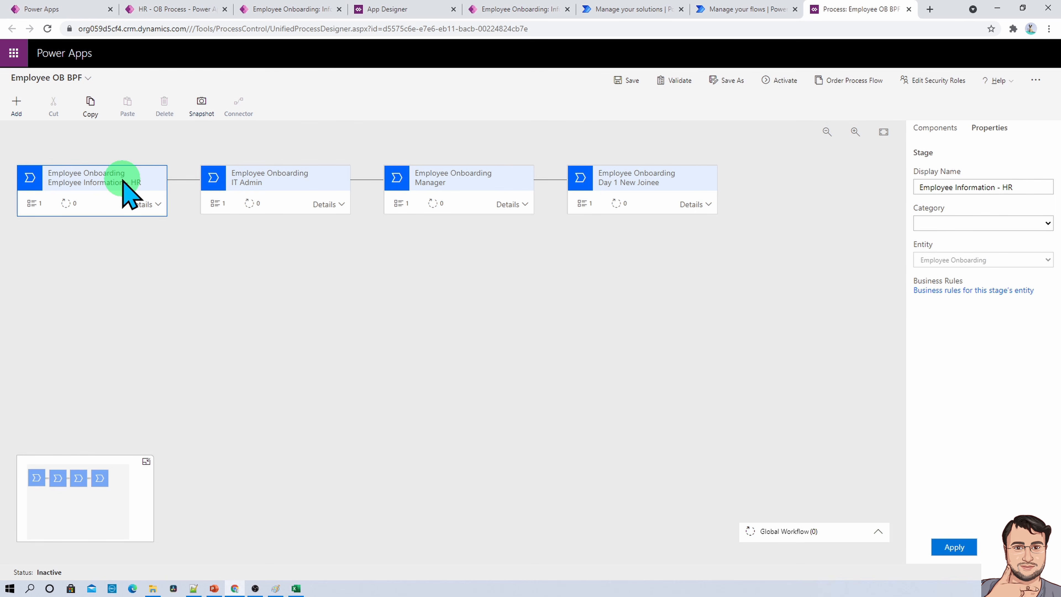
click(158, 204)
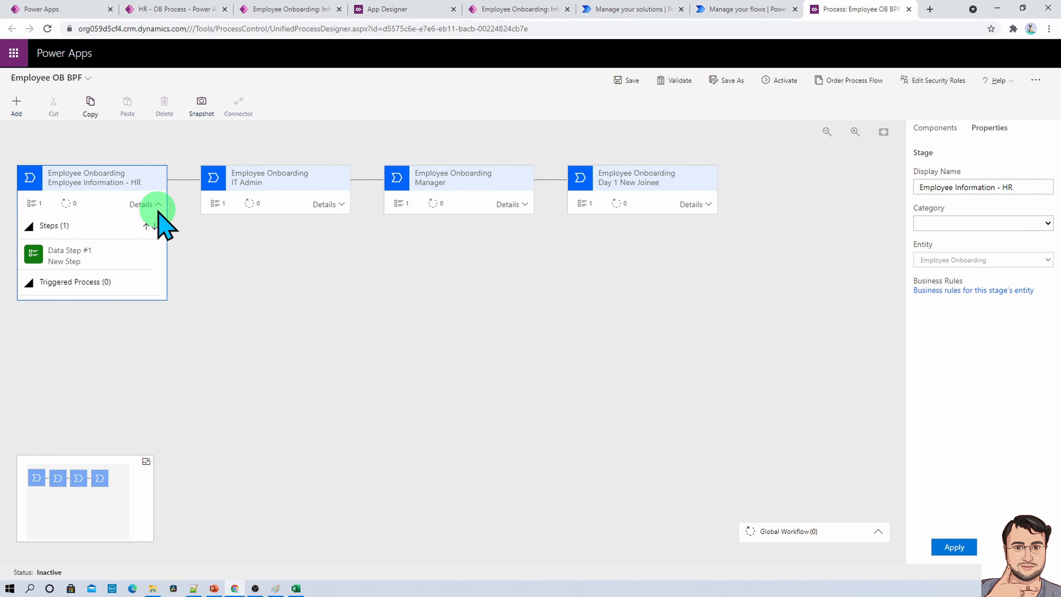
click(86, 253)
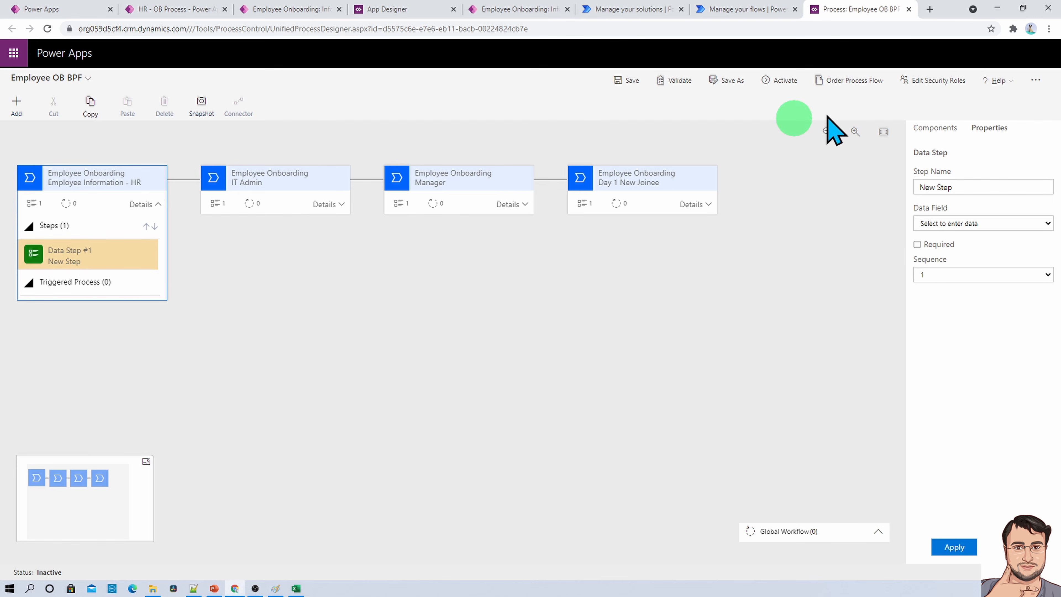
click(933, 128)
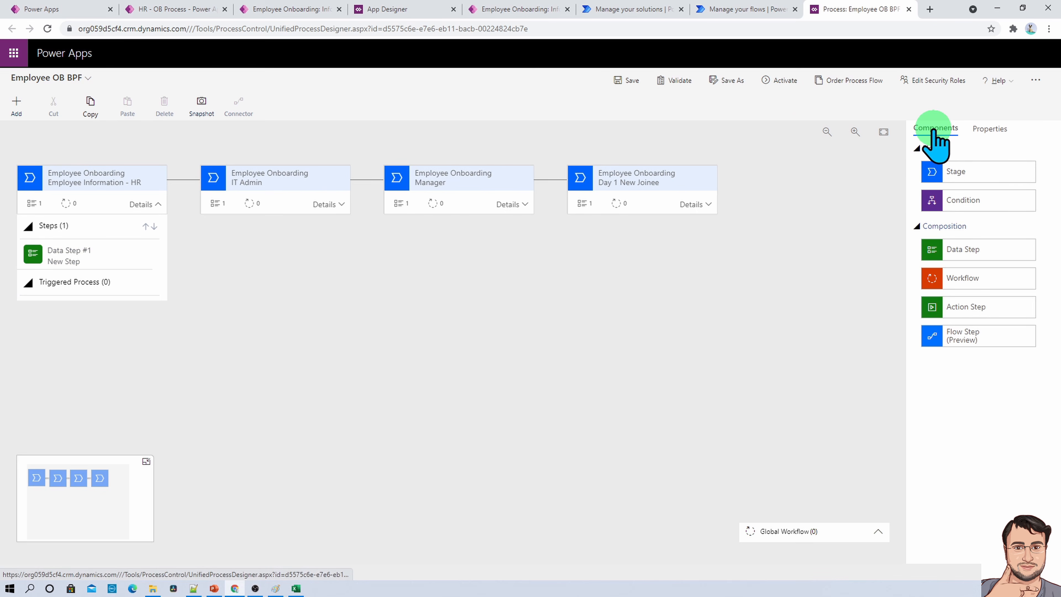
click(111, 257)
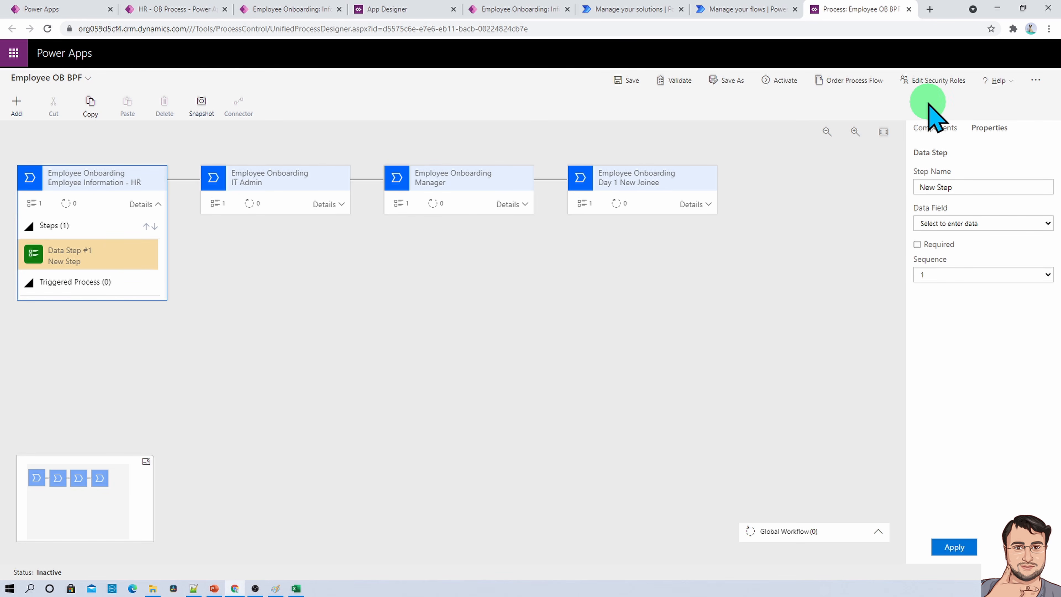
click(946, 133)
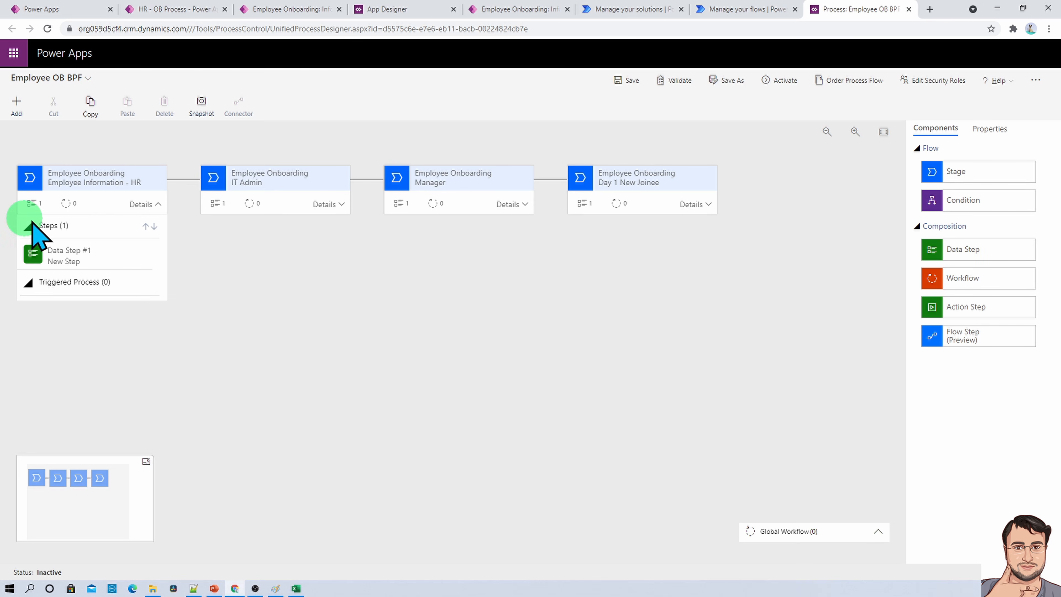
click(74, 250)
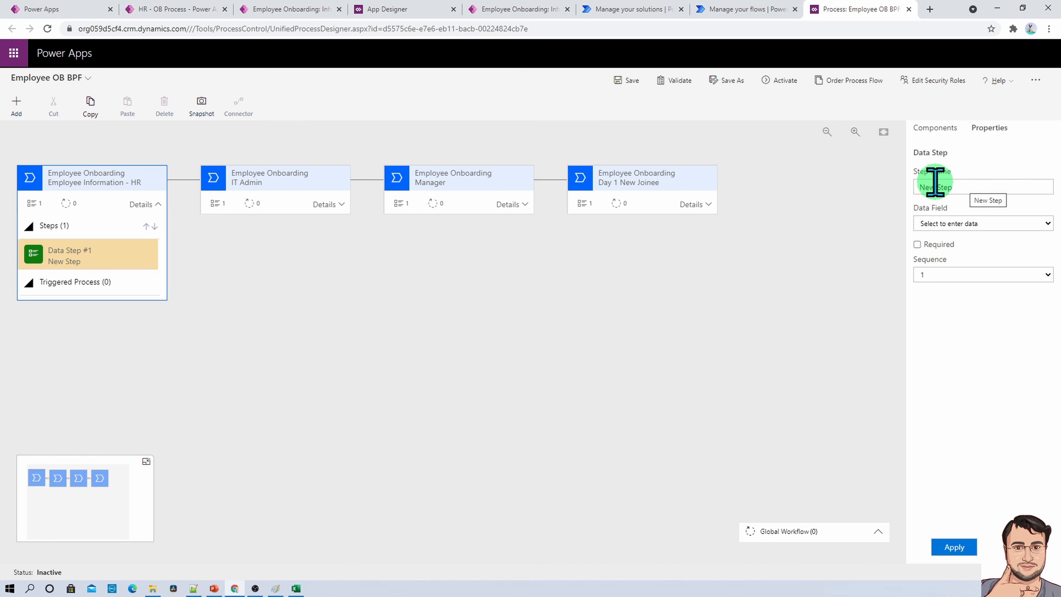
click(980, 223)
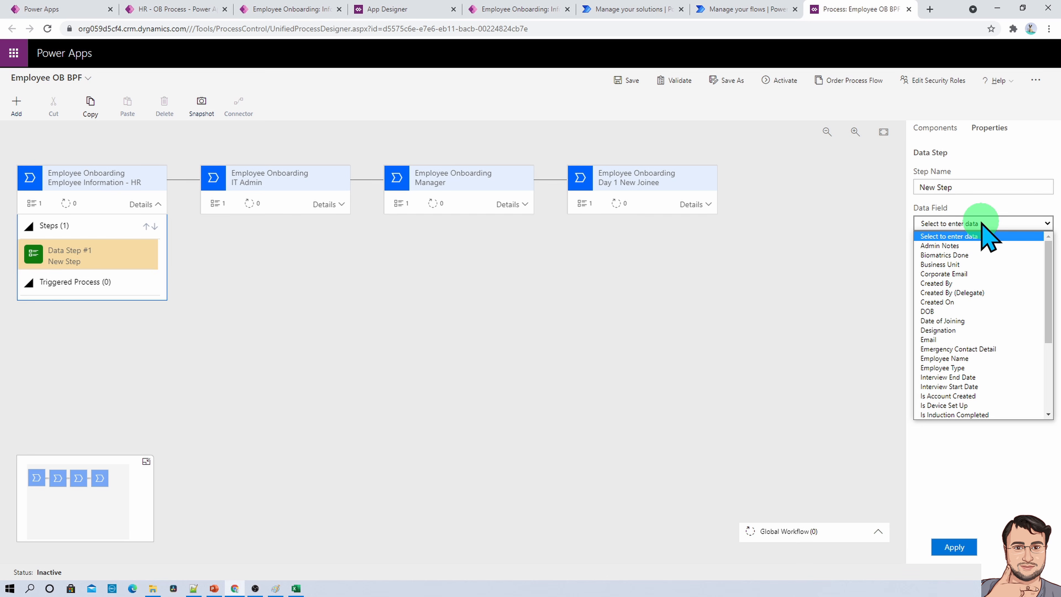
- Switch to the Dataverse-schema workbook in Excel and review the green group of Employee Onboarding fields starting with Employee Name
click(295, 587)
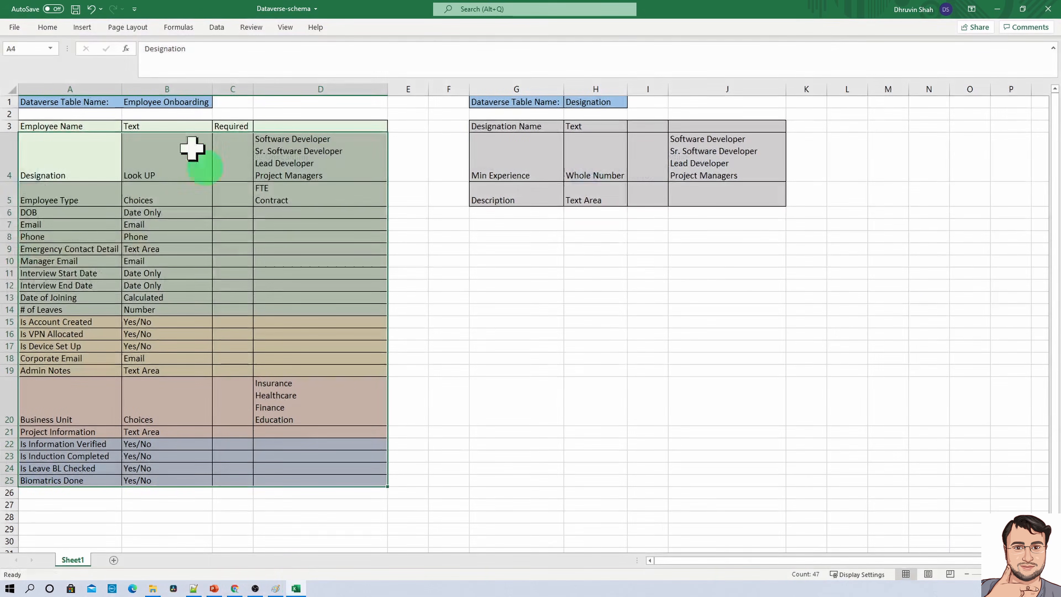
click(148, 211)
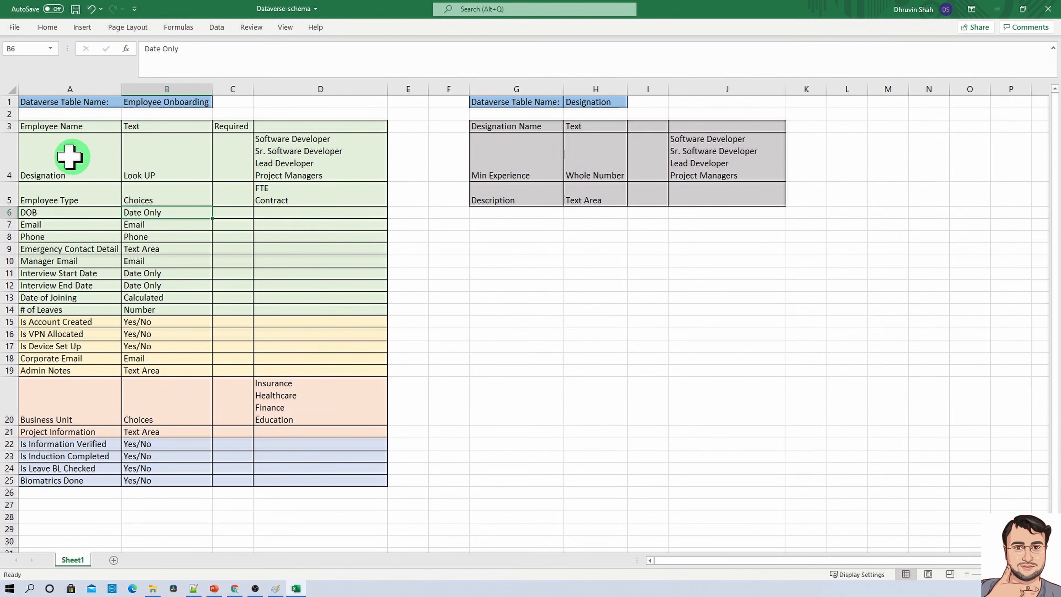
drag(57, 130, 262, 299)
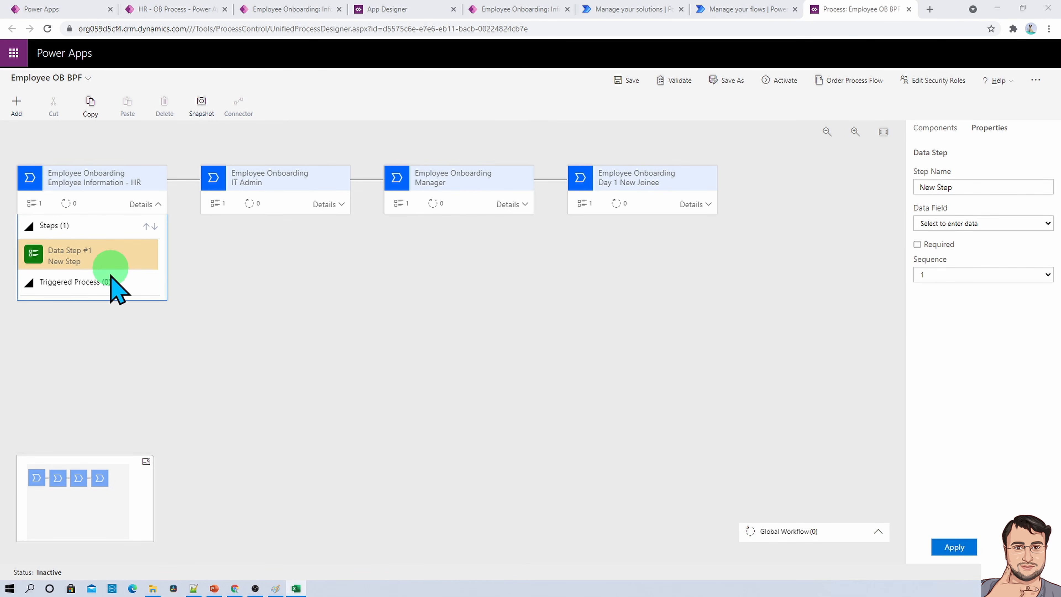
- Bind the Employee Information - HR stage's first data step to the Employee Name field and apply the change
click(104, 254)
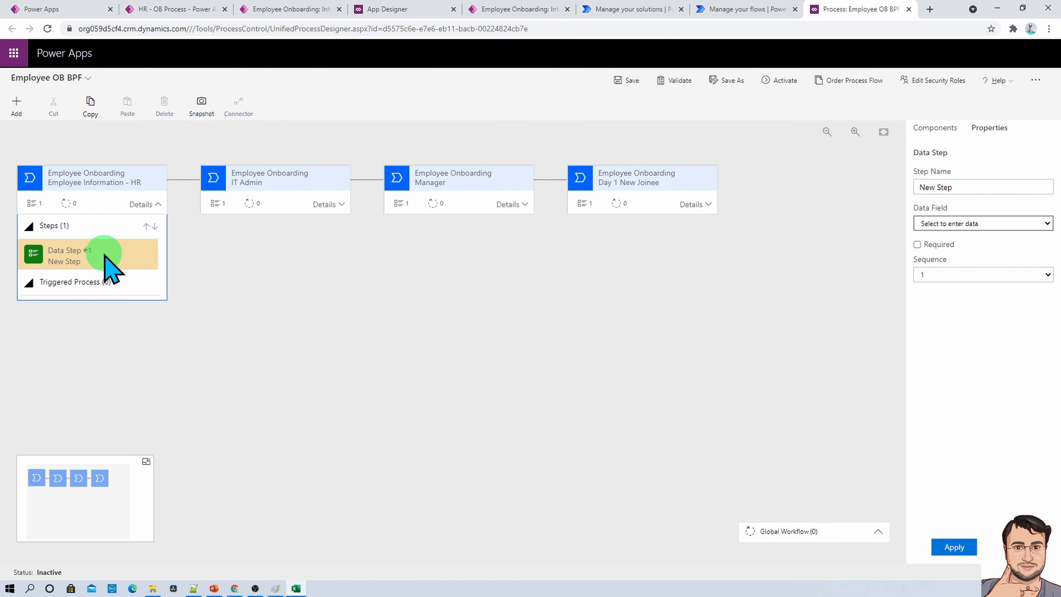
click(993, 222)
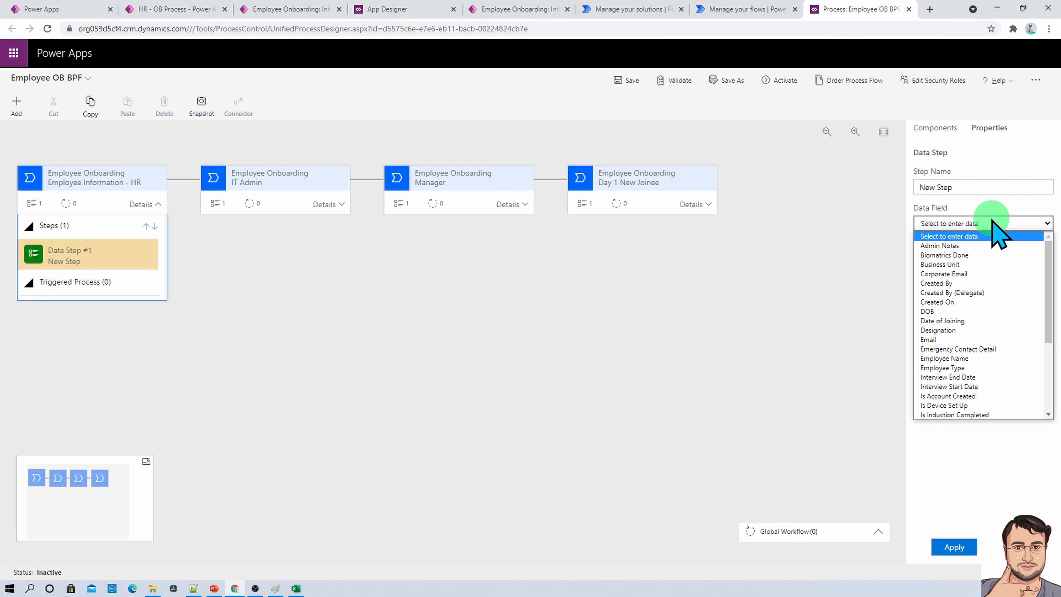
click(959, 367)
click(960, 545)
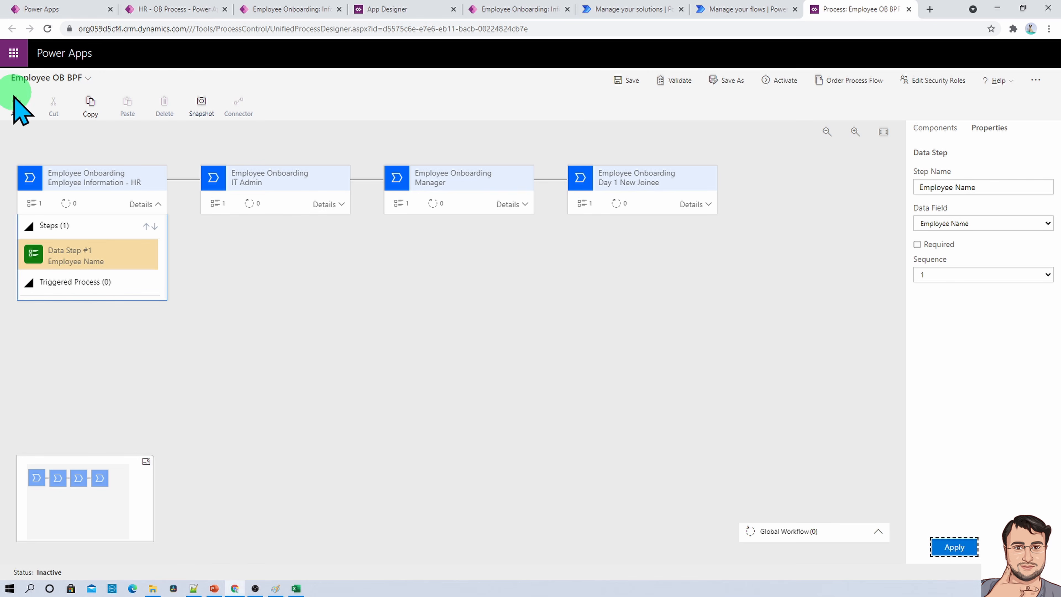
- Add a second data step below Employee Name in the HR stage, bind it to the Designation field and apply it
click(16, 104)
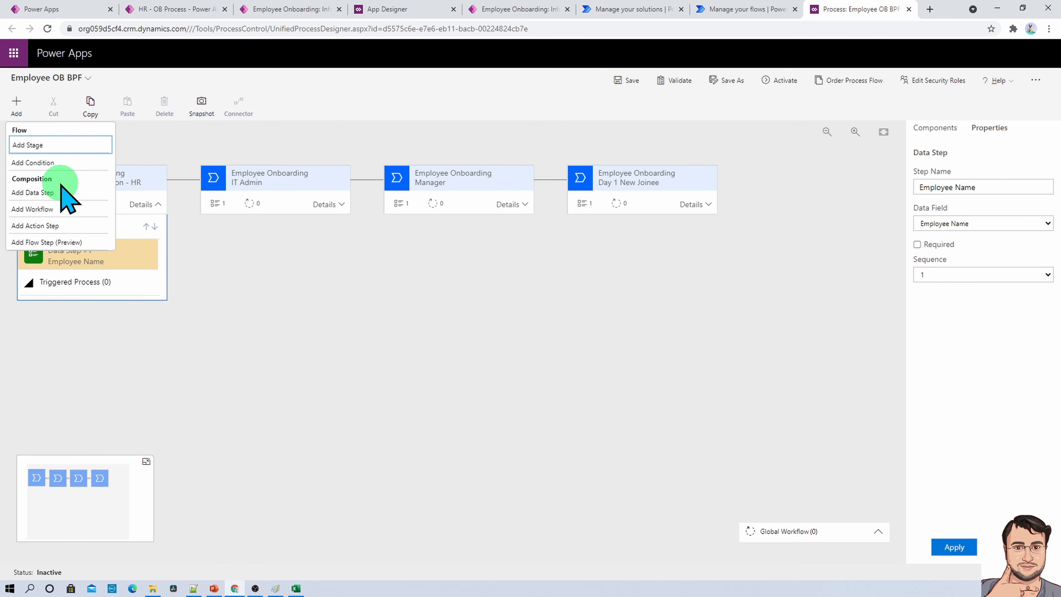
click(63, 192)
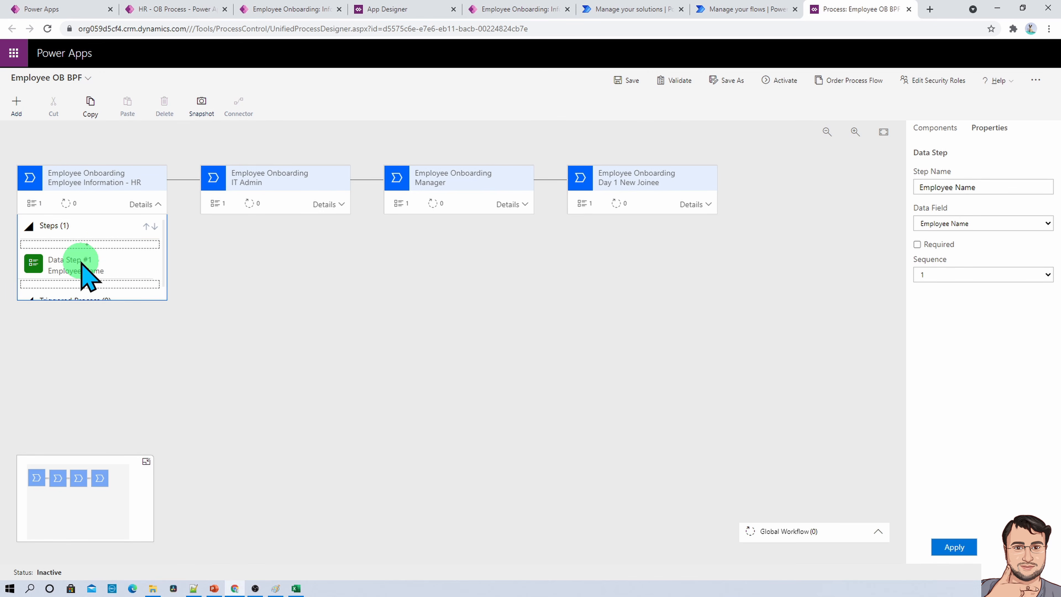
click(90, 294)
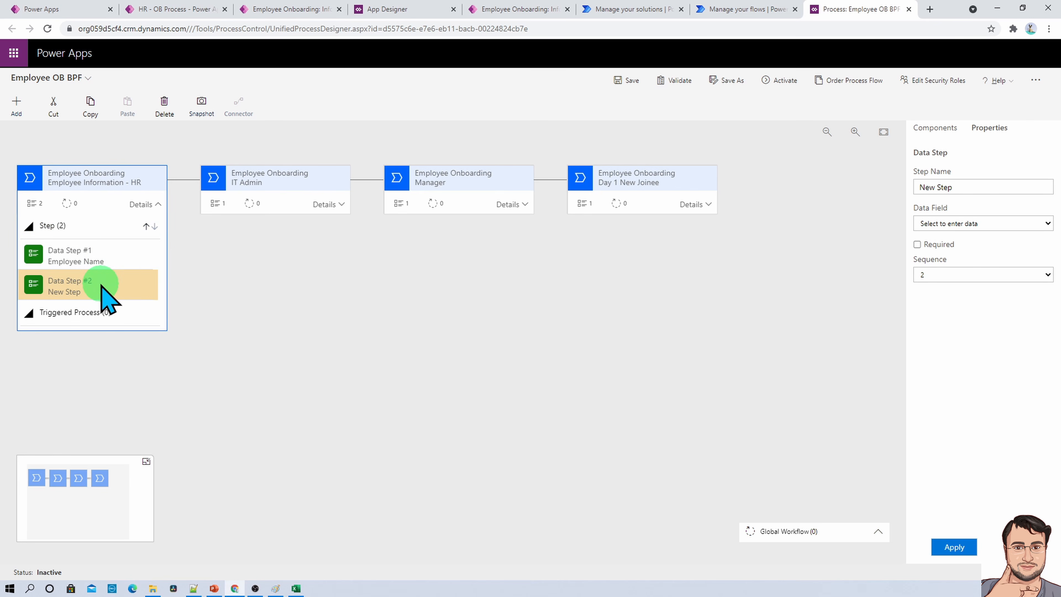
click(962, 223)
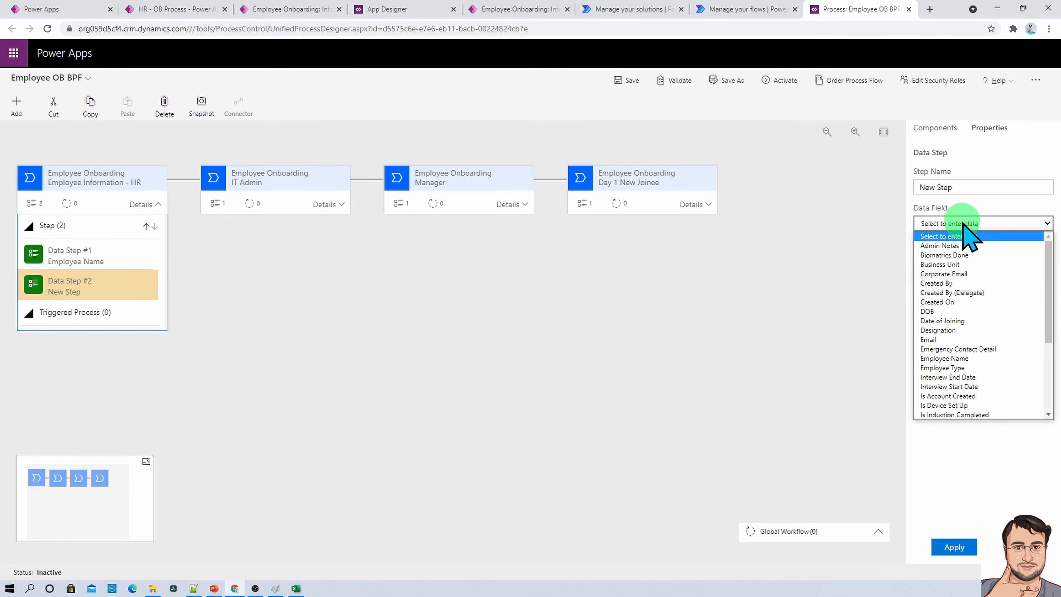
click(959, 330)
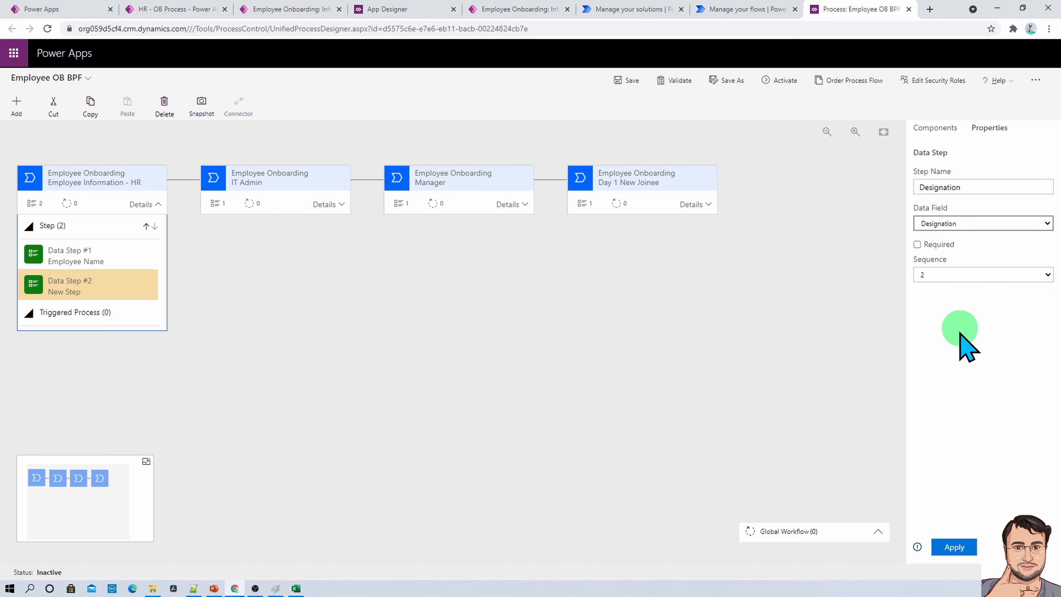
click(954, 546)
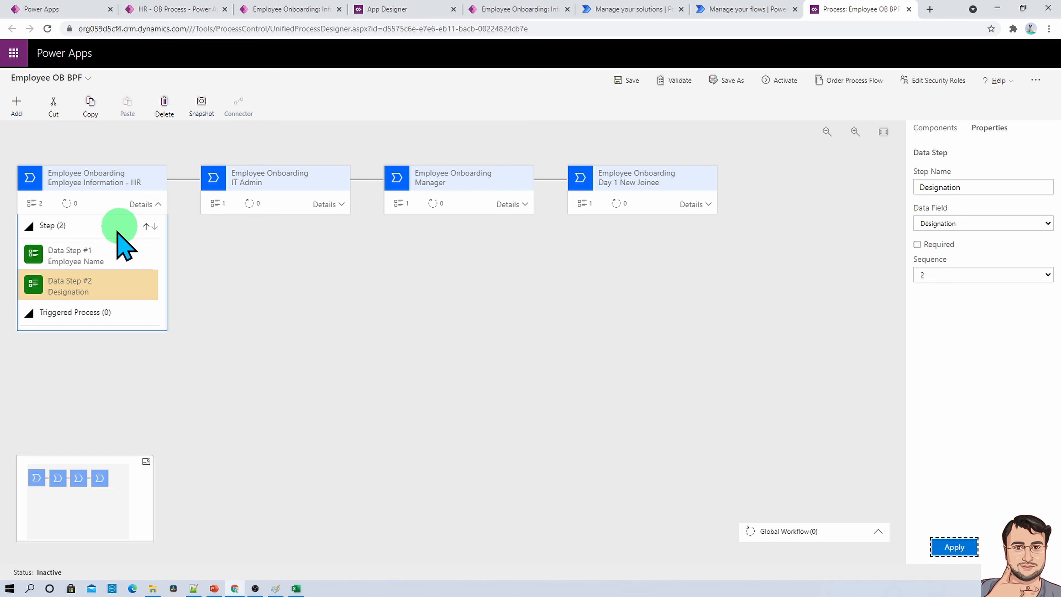
- Mark the Employee Name and Designation data steps of the HR stage as required
click(91, 257)
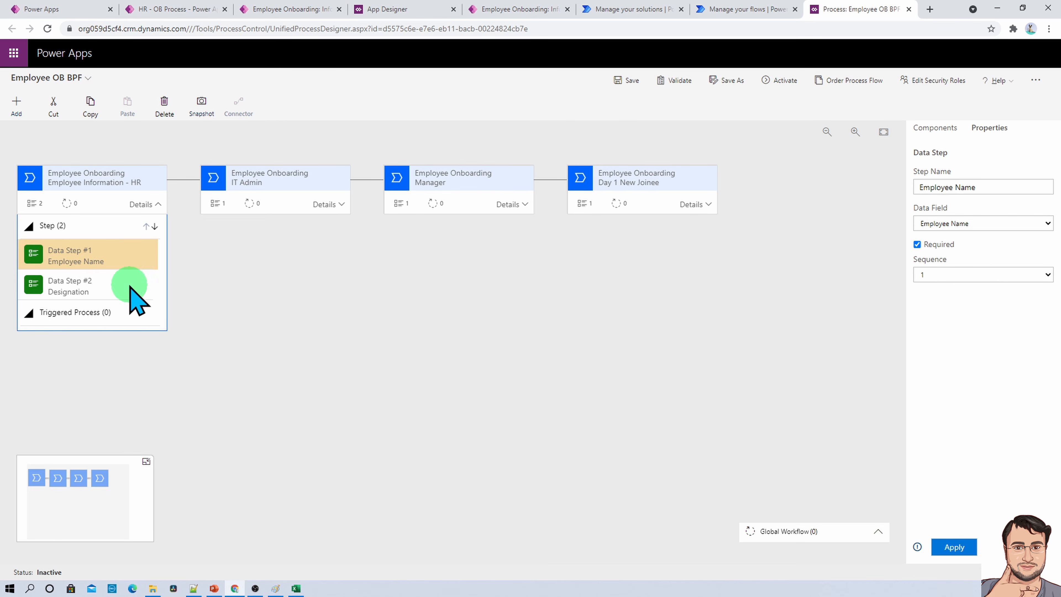
click(98, 287)
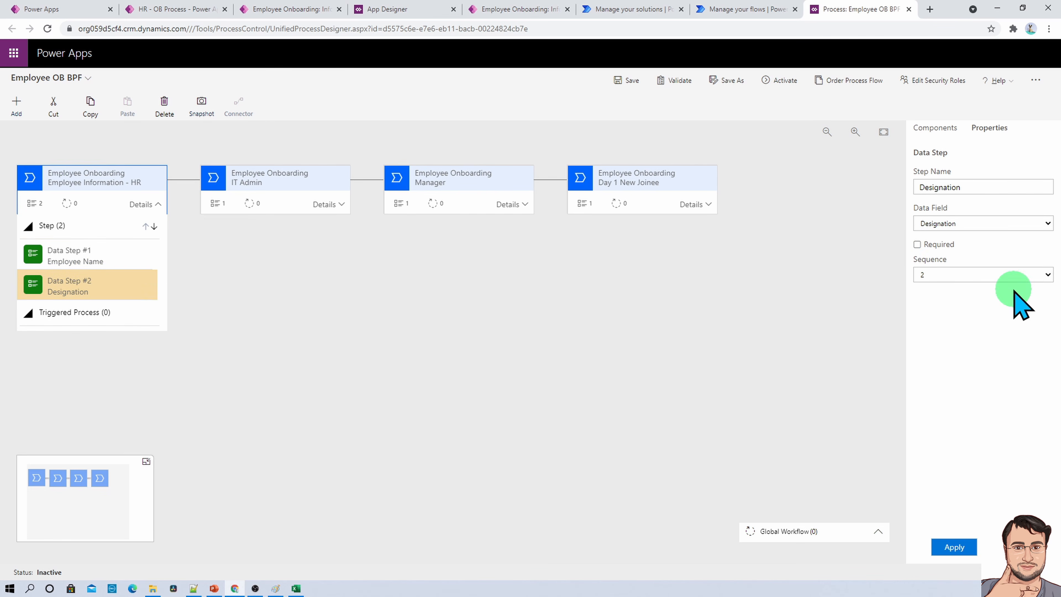
click(917, 244)
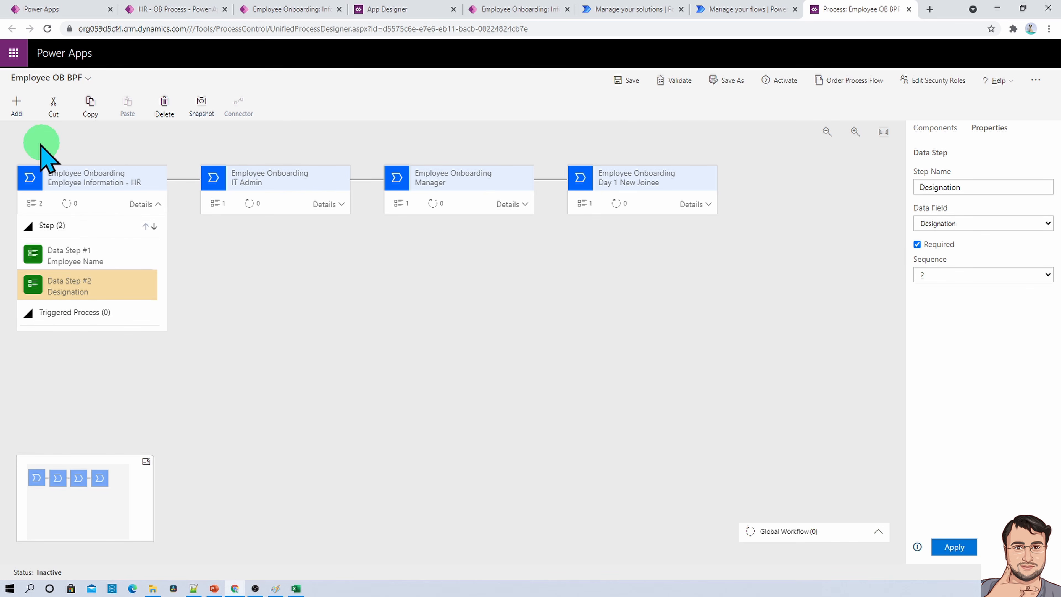
- Add a third data step below Designation, bind it to Employee Type, mark it as required and apply it
click(17, 107)
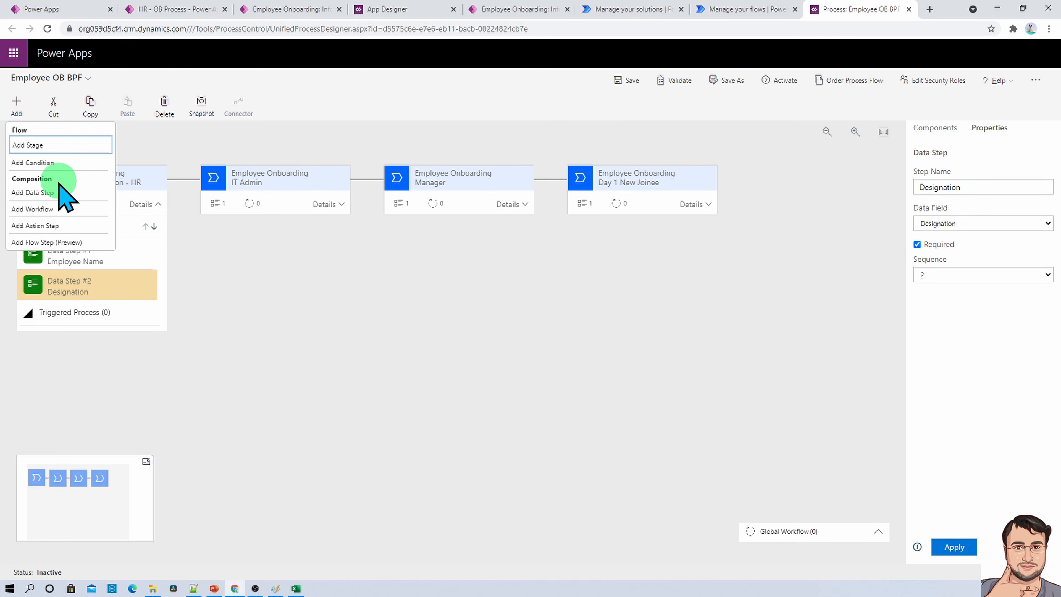
click(60, 211)
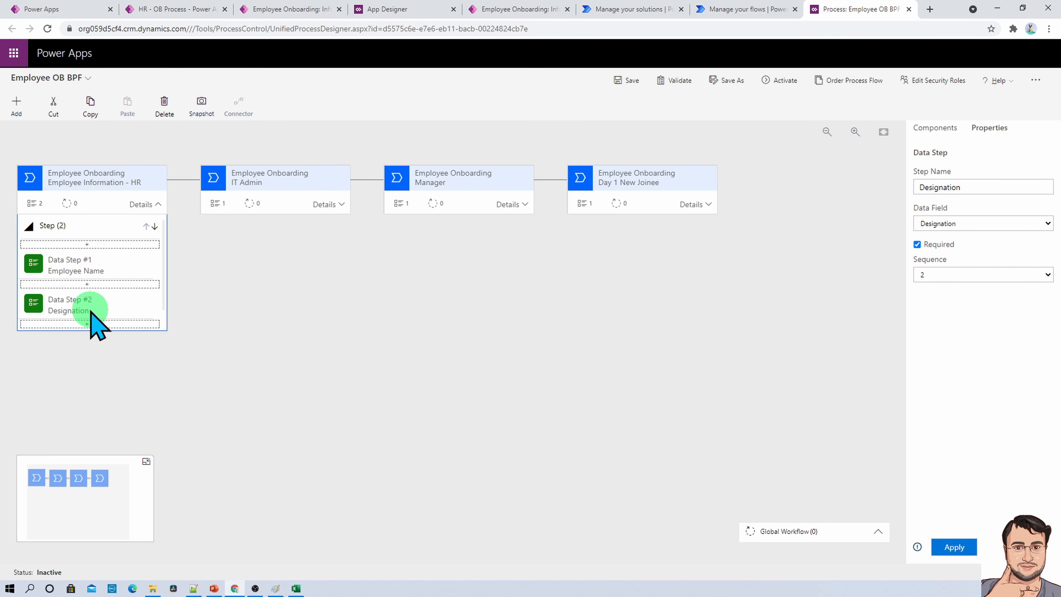
scroll(88, 324, down, 1)
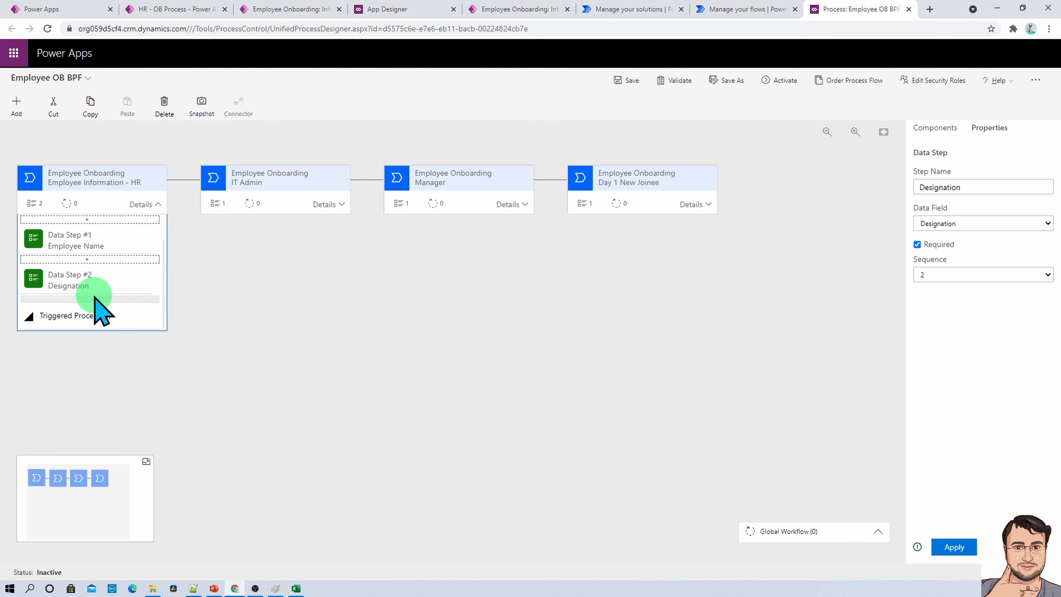
click(94, 298)
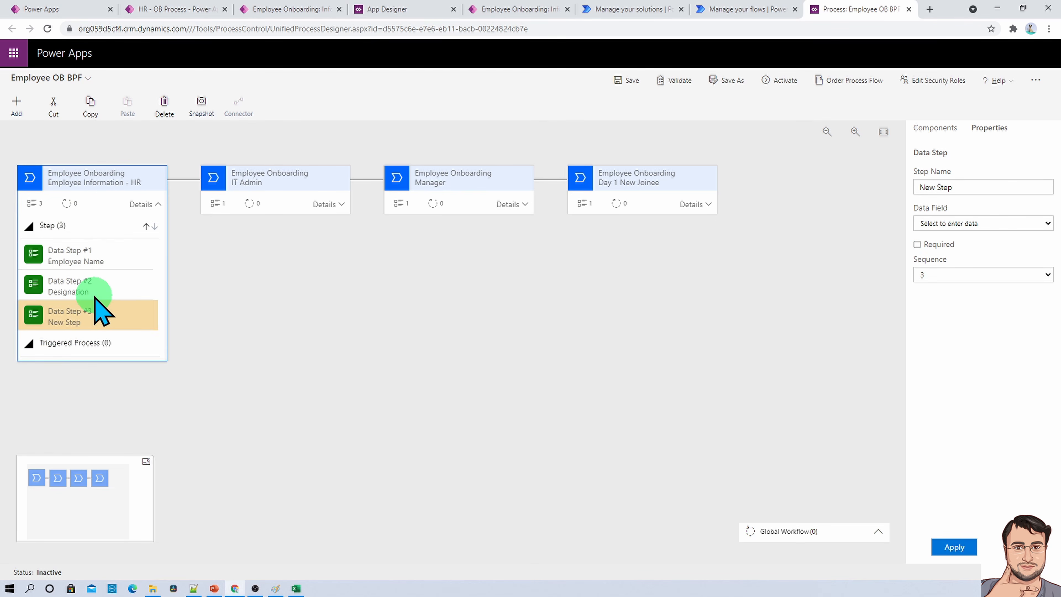
click(971, 226)
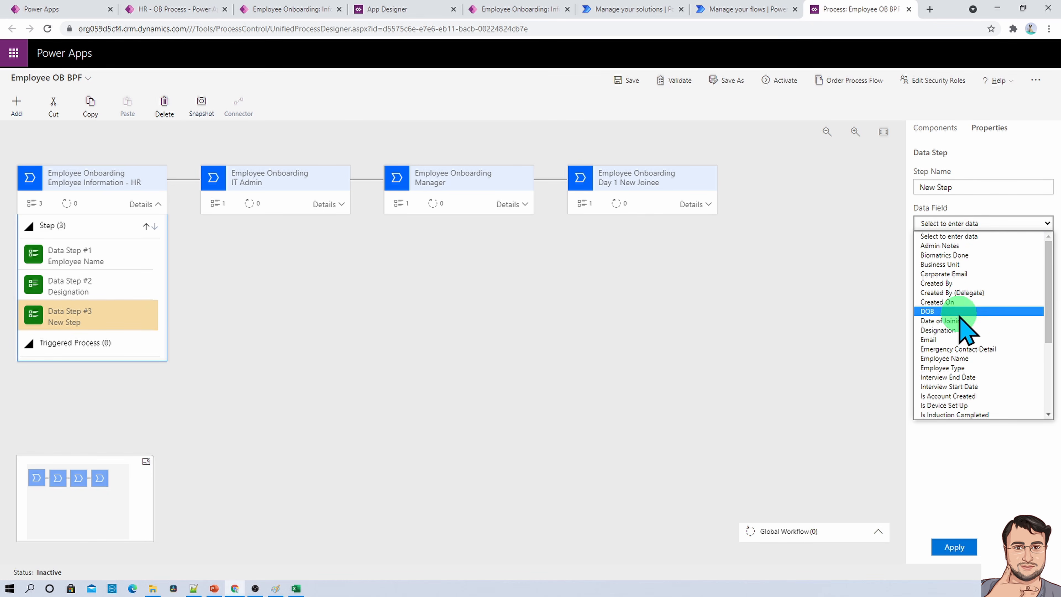
click(956, 368)
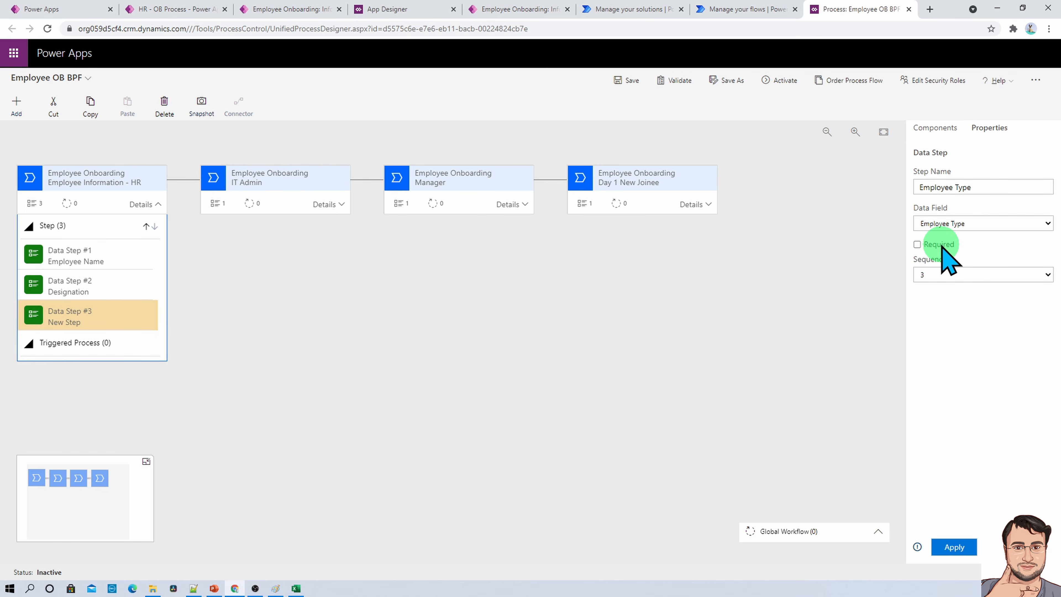
click(950, 548)
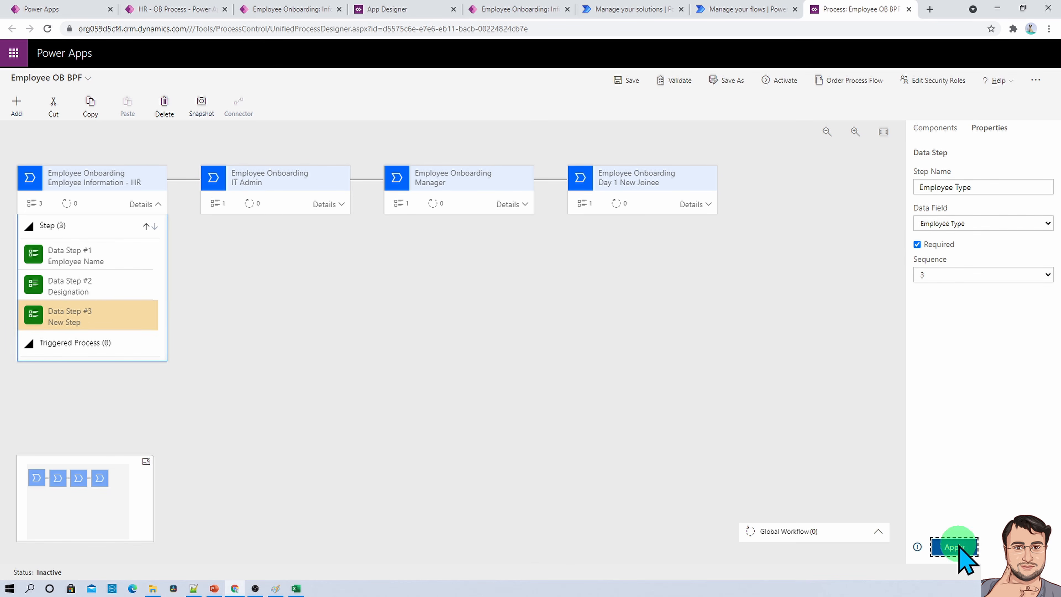
- Add a fourth data step below Employee Type, bind it to the DOB field and apply it
click(19, 105)
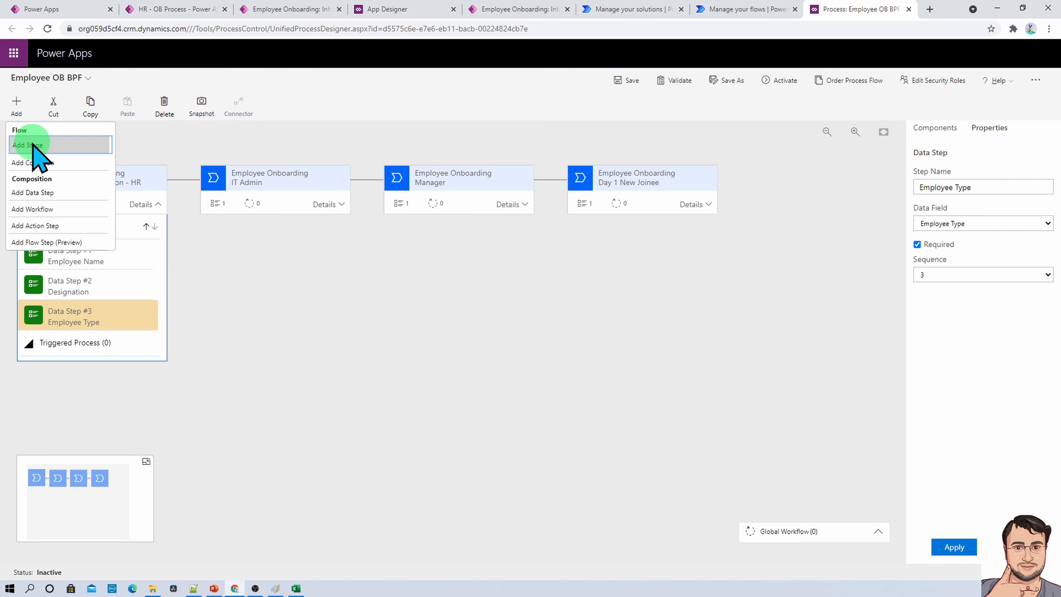
click(40, 193)
scroll(99, 330, down, 1)
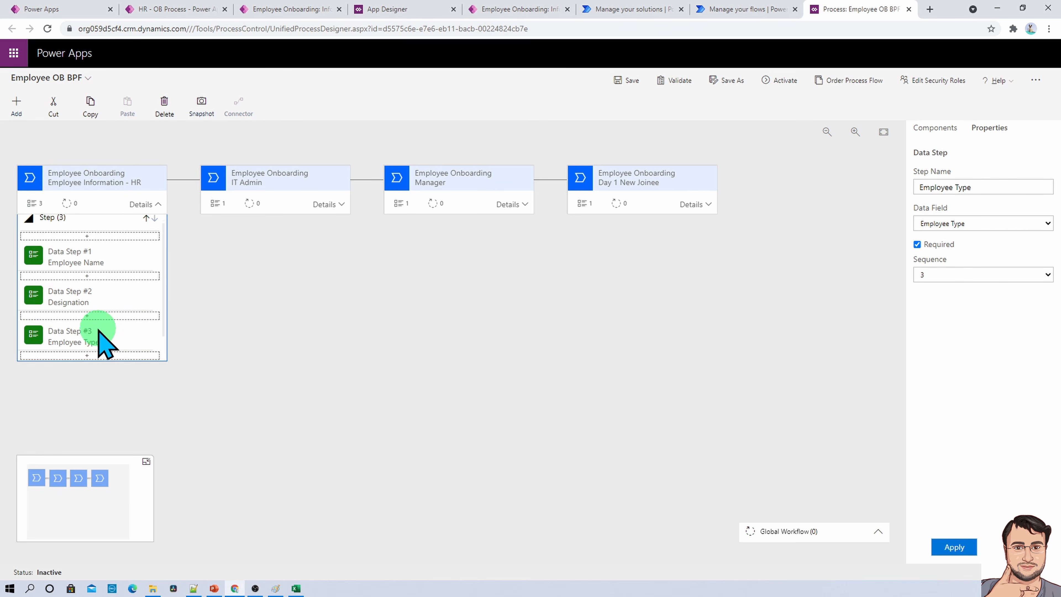
click(90, 330)
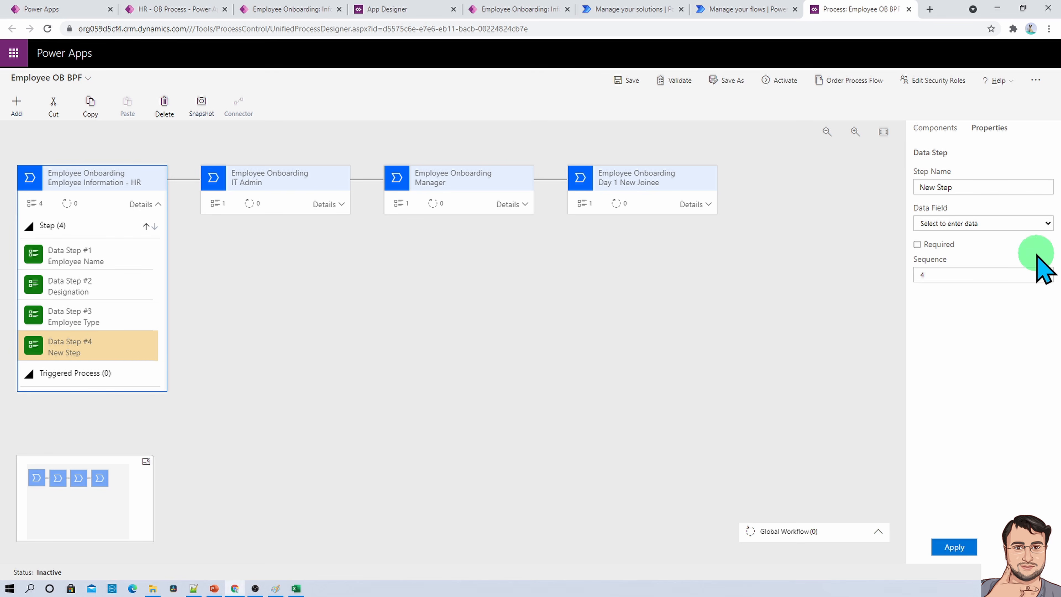
click(969, 224)
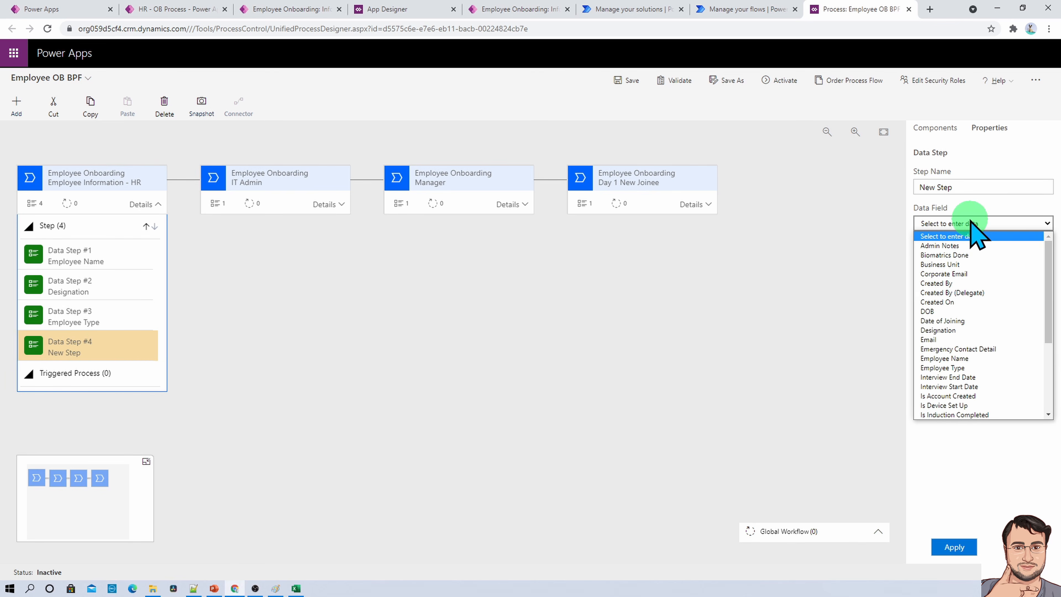
click(944, 310)
click(954, 548)
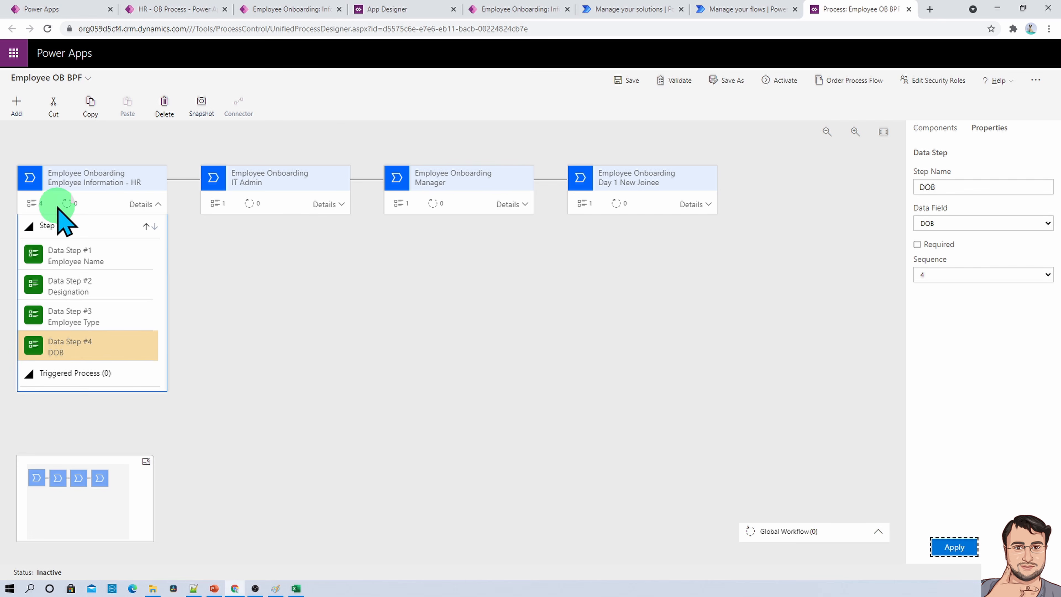
- Add a fifth data step below DOB, bind it to the Email field, mark it as required and apply it
click(16, 103)
click(32, 192)
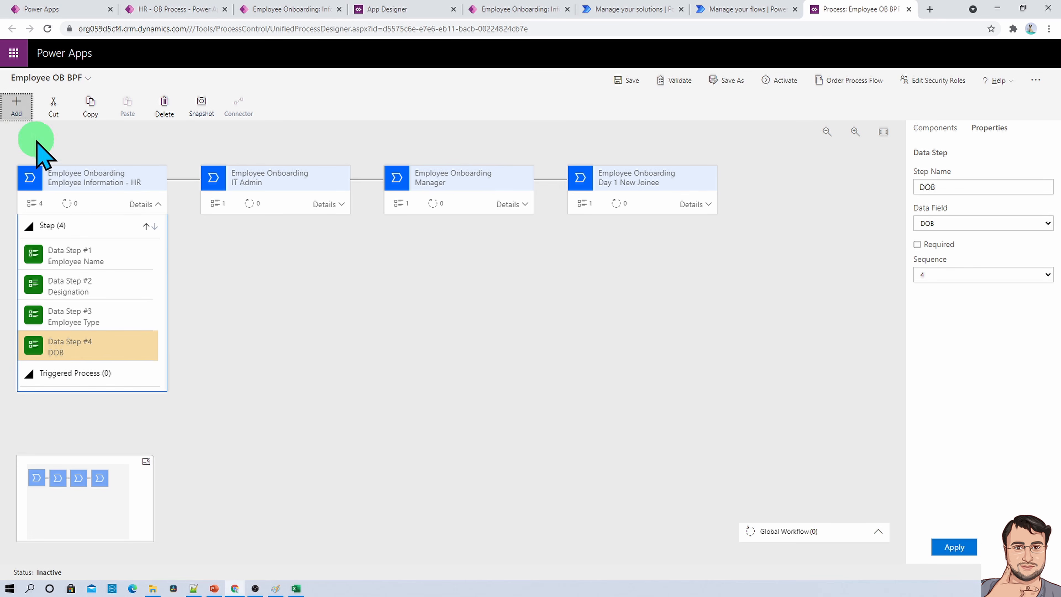
click(983, 223)
click(949, 340)
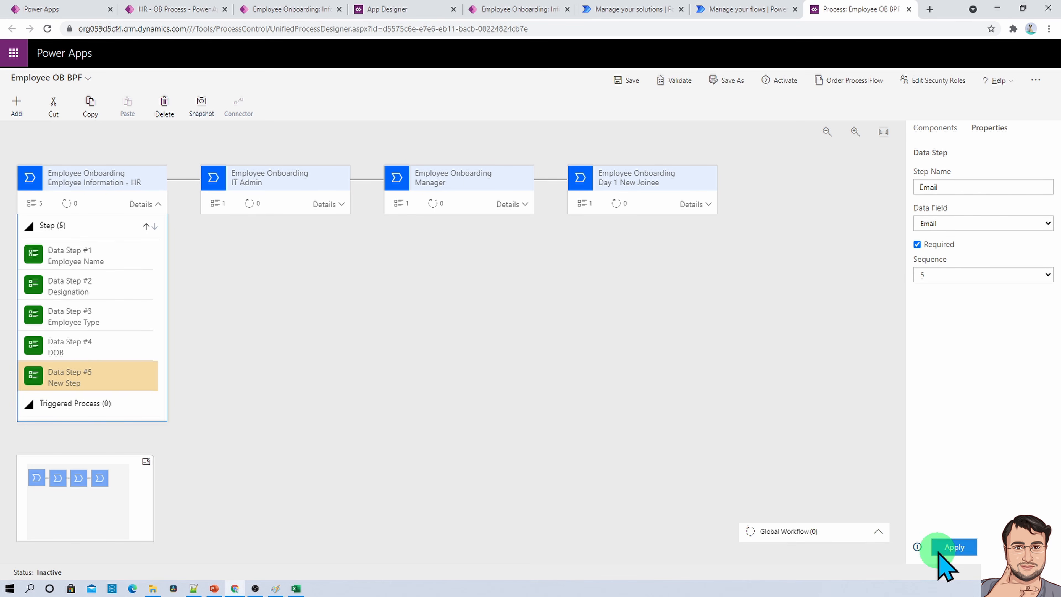
click(951, 547)
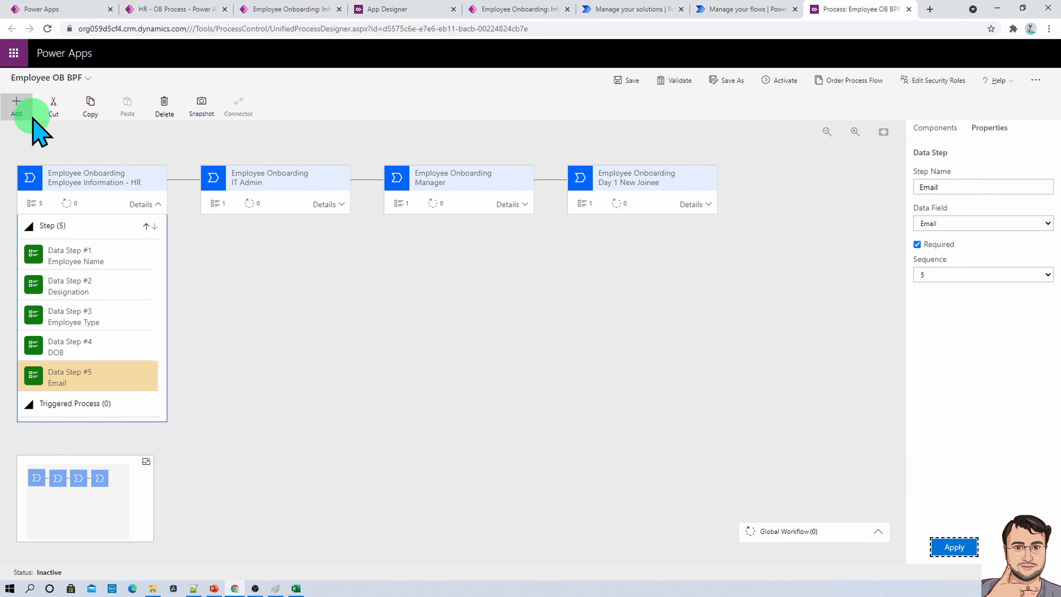
- Add a sixth data step below Email, bind it to the Phone field and apply it
click(16, 105)
click(44, 193)
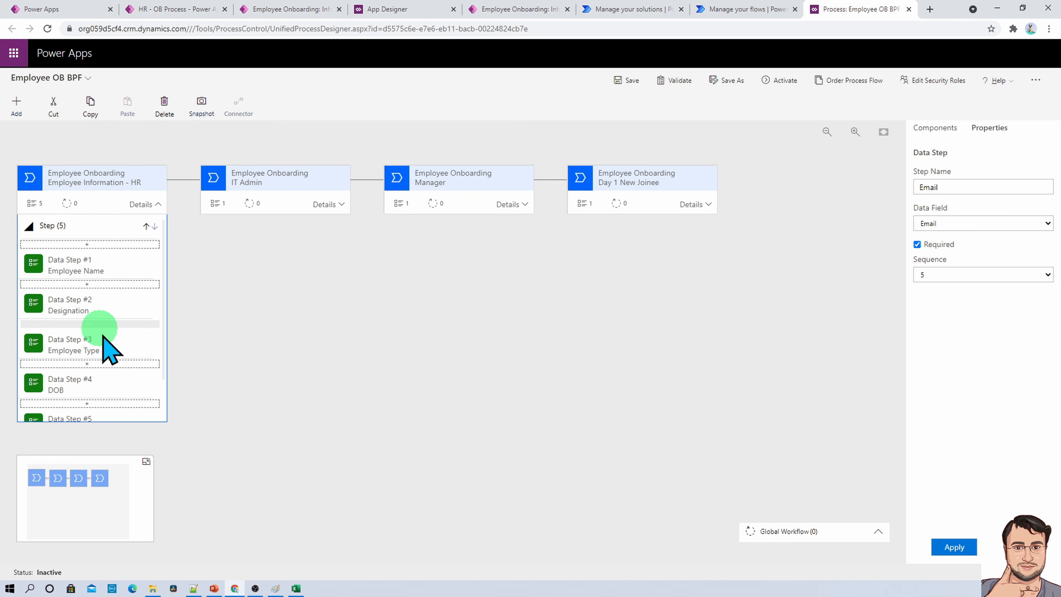
click(96, 391)
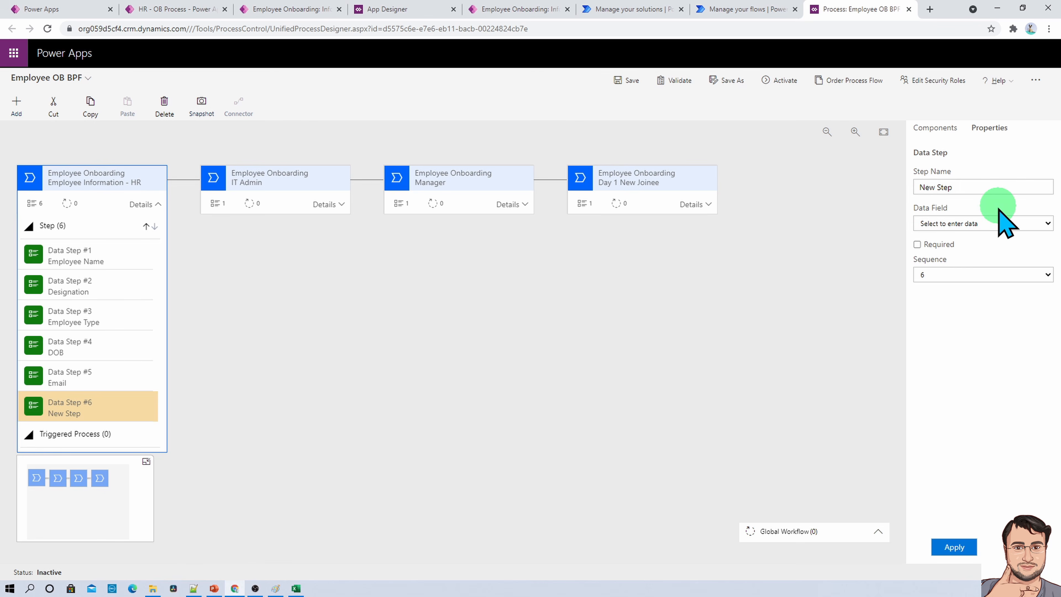
click(1004, 223)
scroll(978, 355, down, 4)
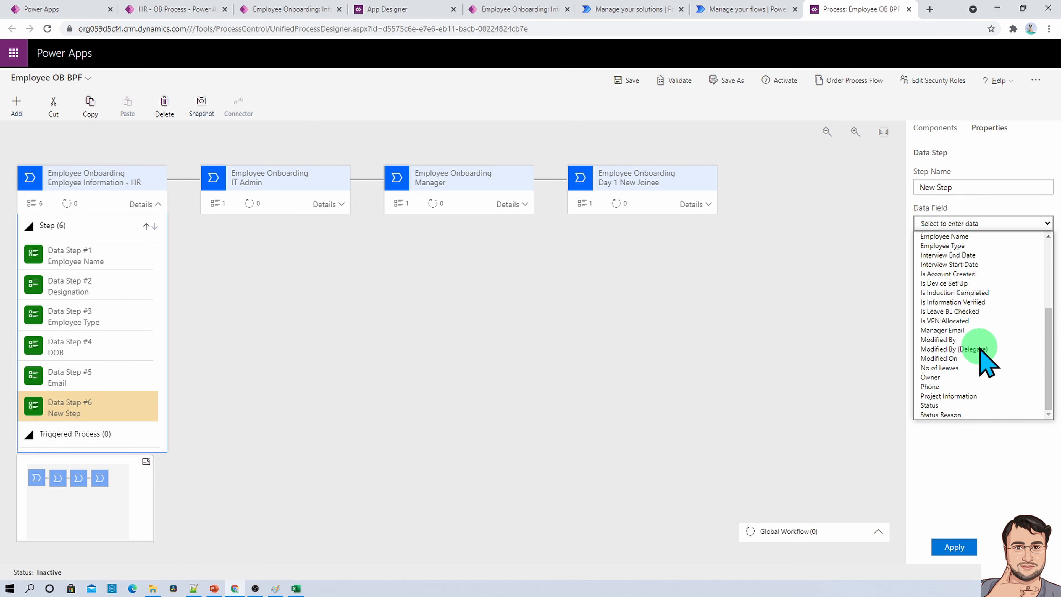
click(963, 386)
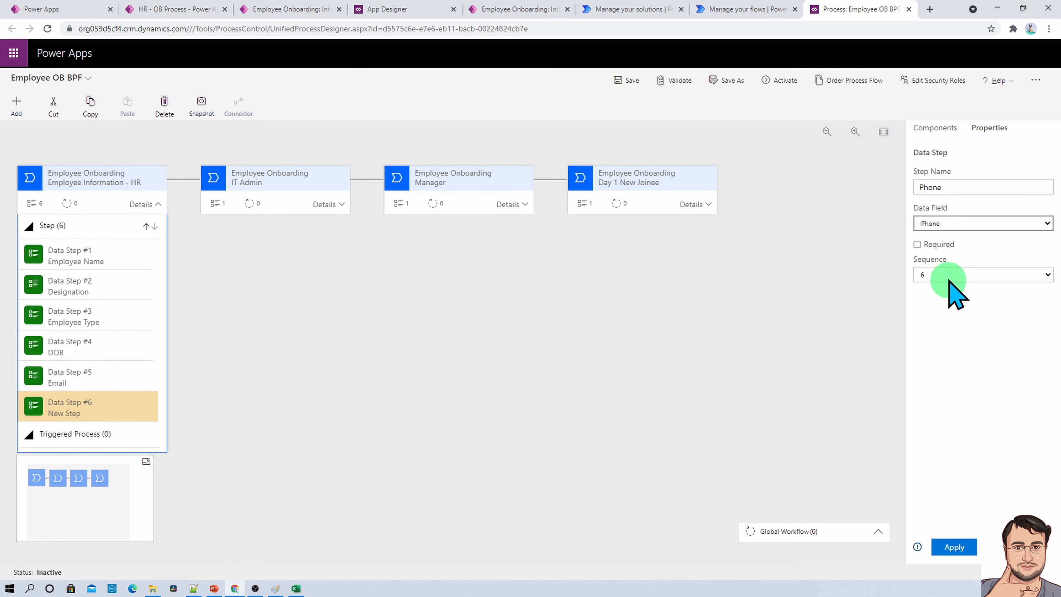
click(953, 546)
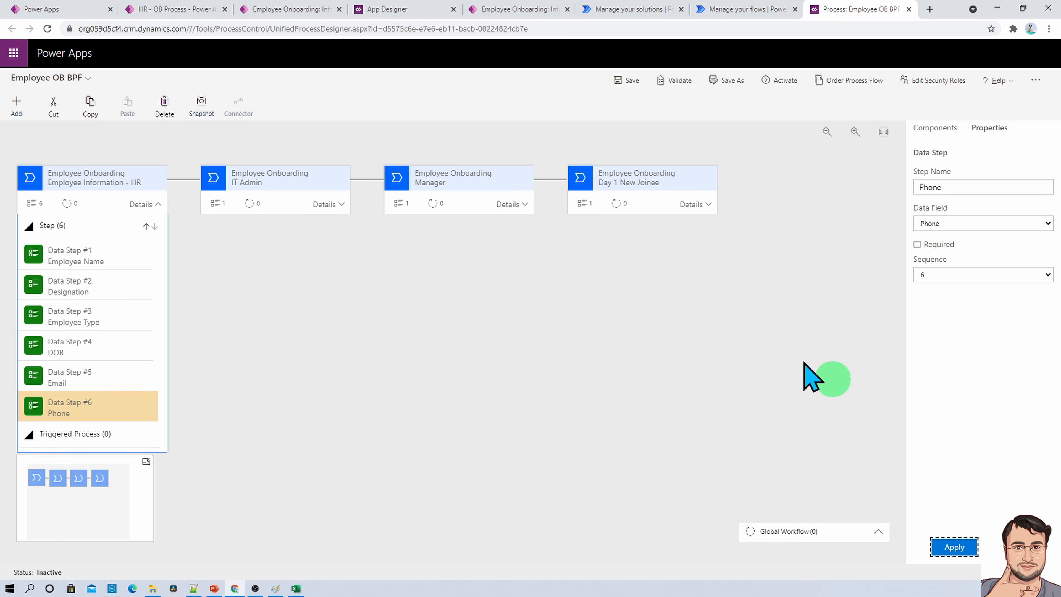
- Add a seventh data step below Phone in the HR stage, bind it to Emergency Contact Detail and apply it
click(17, 102)
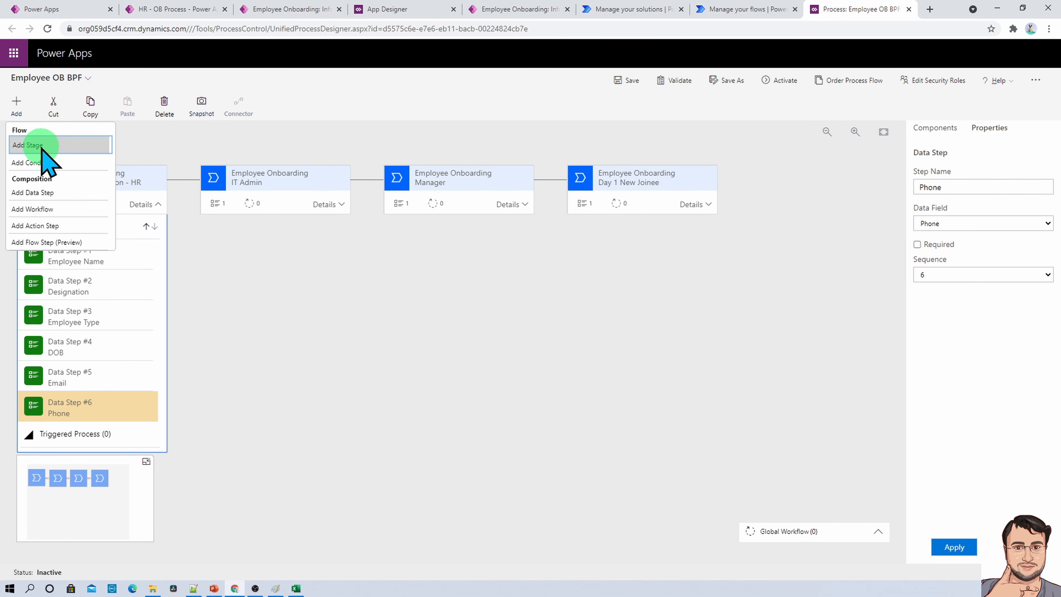
click(47, 193)
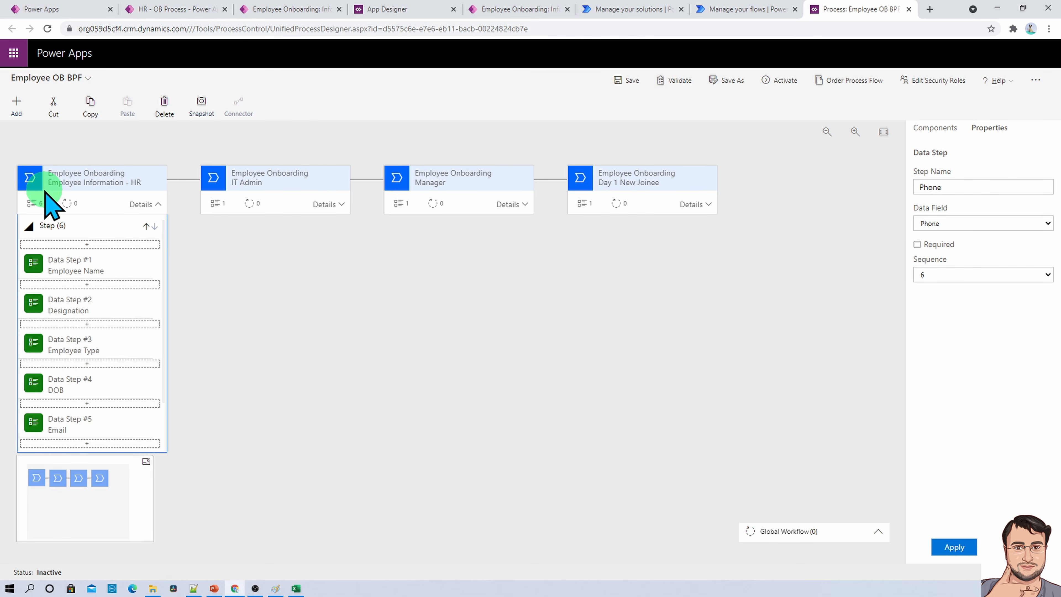
click(86, 443)
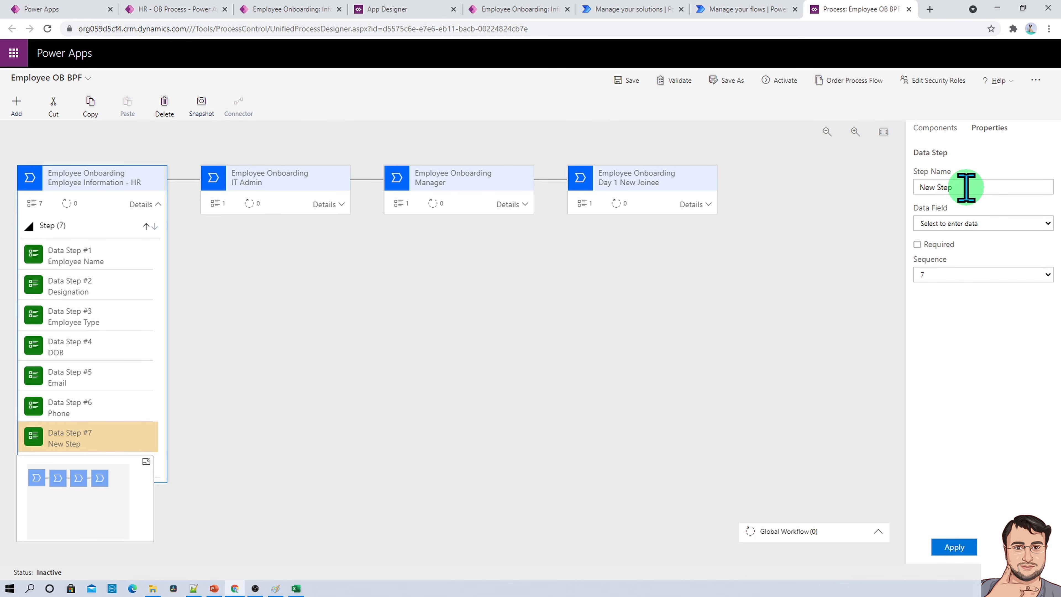
click(971, 223)
click(973, 348)
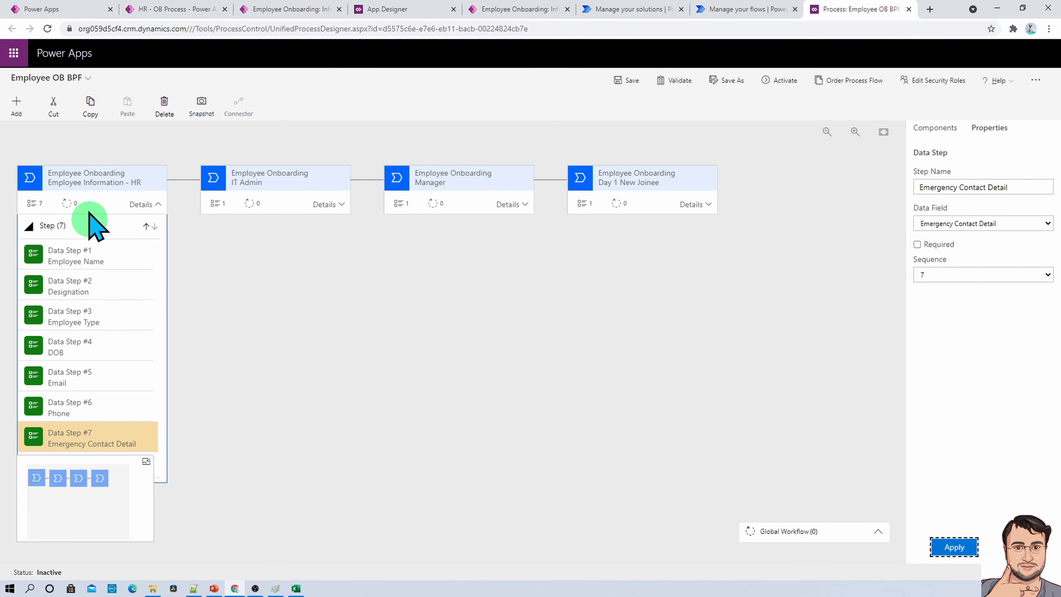
- Add an eighth data step below Emergency Contact Detail, bind it to the Manager Email field and apply it
click(17, 105)
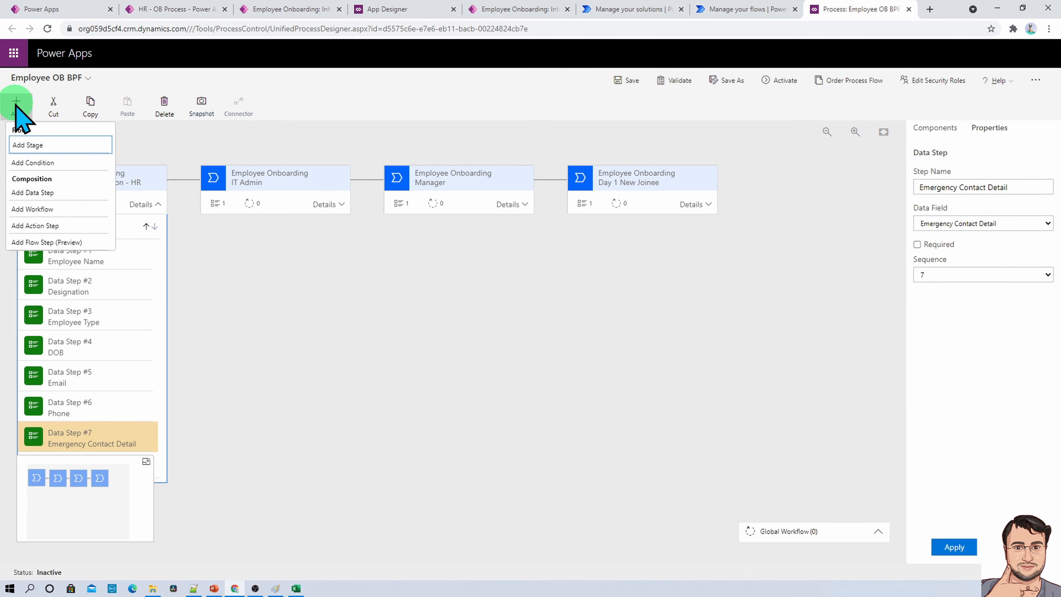
click(40, 193)
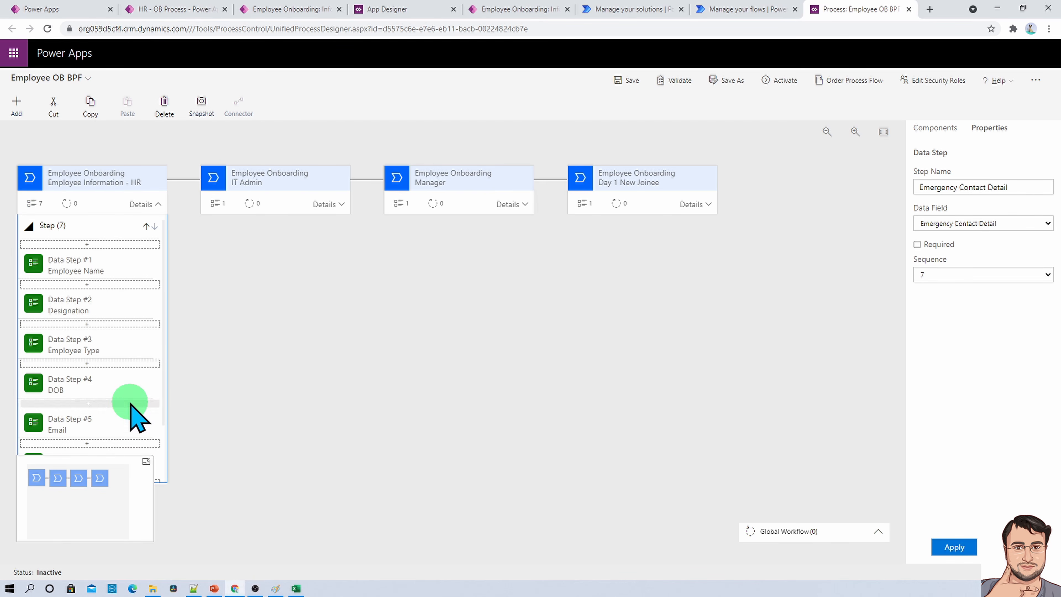
scroll(113, 445, down, 3)
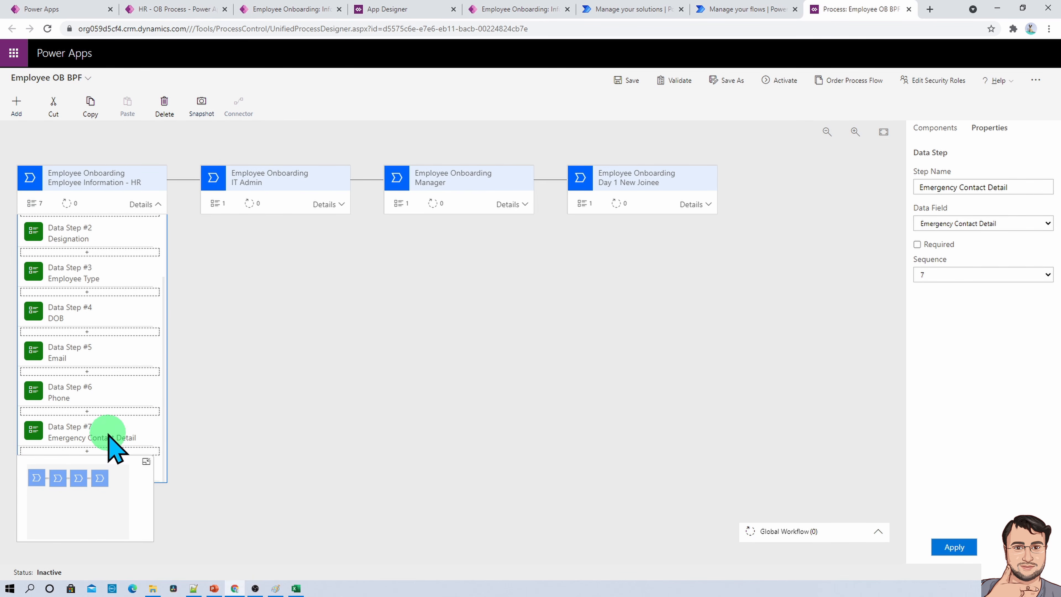
click(98, 449)
click(1046, 224)
click(977, 332)
click(956, 546)
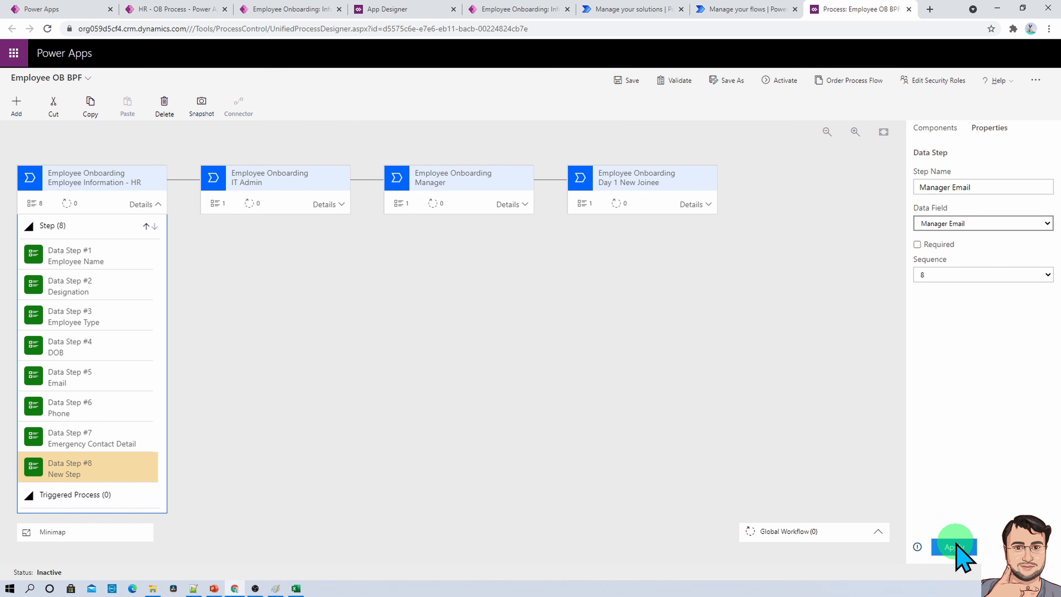
click(240, 95)
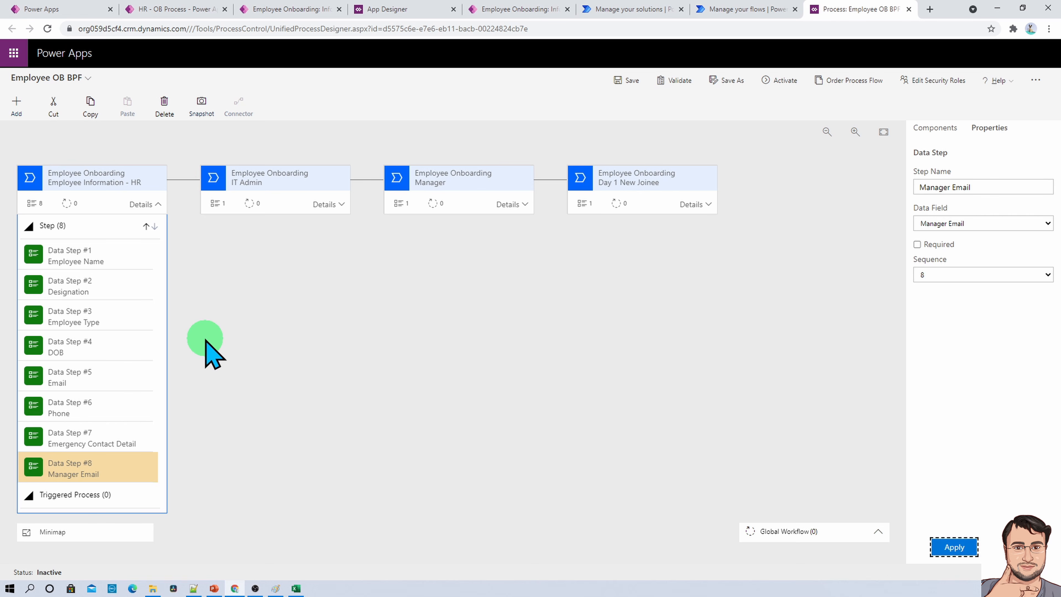
- Add data steps below Manager Email bound to Interview Start Date, Interview End Date and Date of Joining, applying each
click(16, 108)
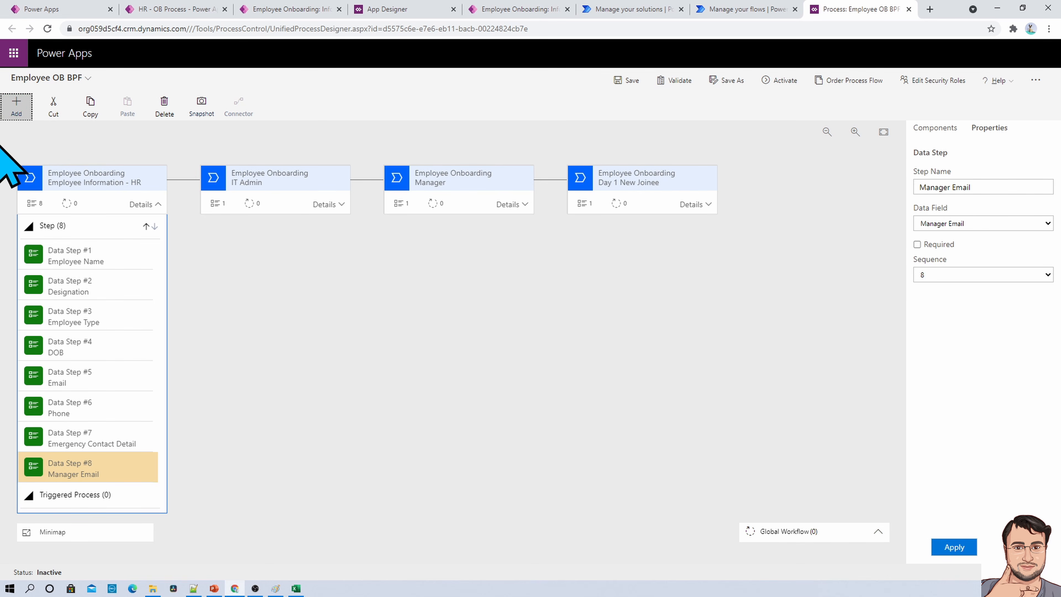
click(16, 105)
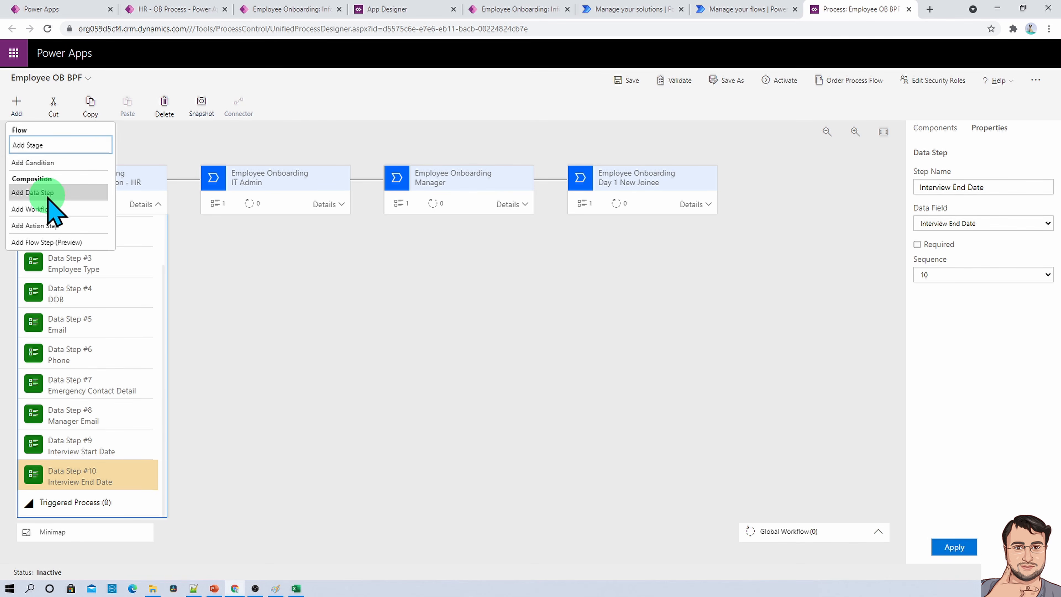
click(48, 192)
scroll(109, 439, down, 2)
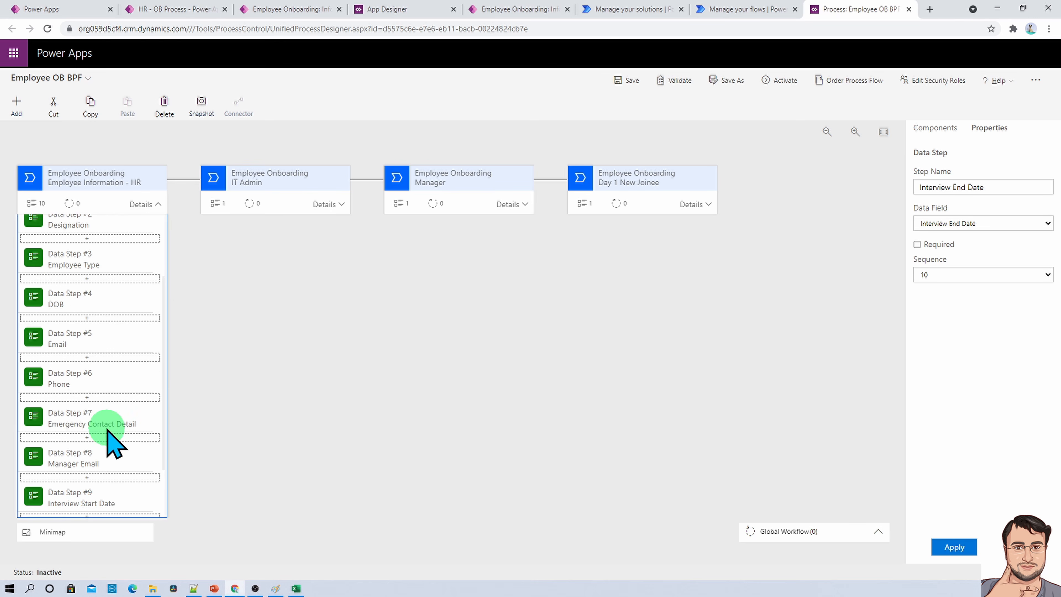
click(104, 444)
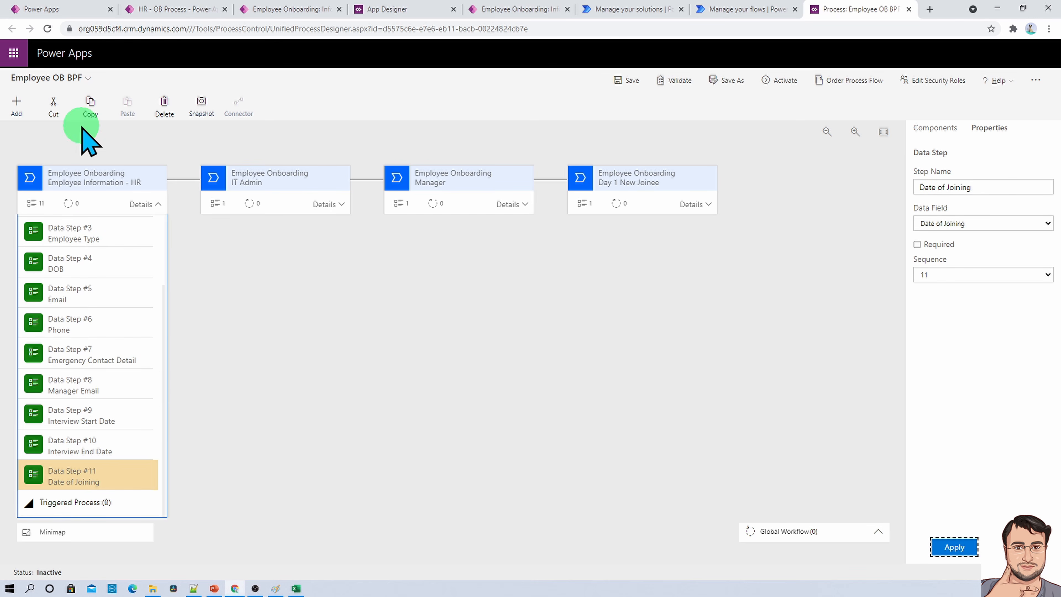
- Delete the Date of Joining data step from the HR stage and save the process
click(16, 107)
click(62, 166)
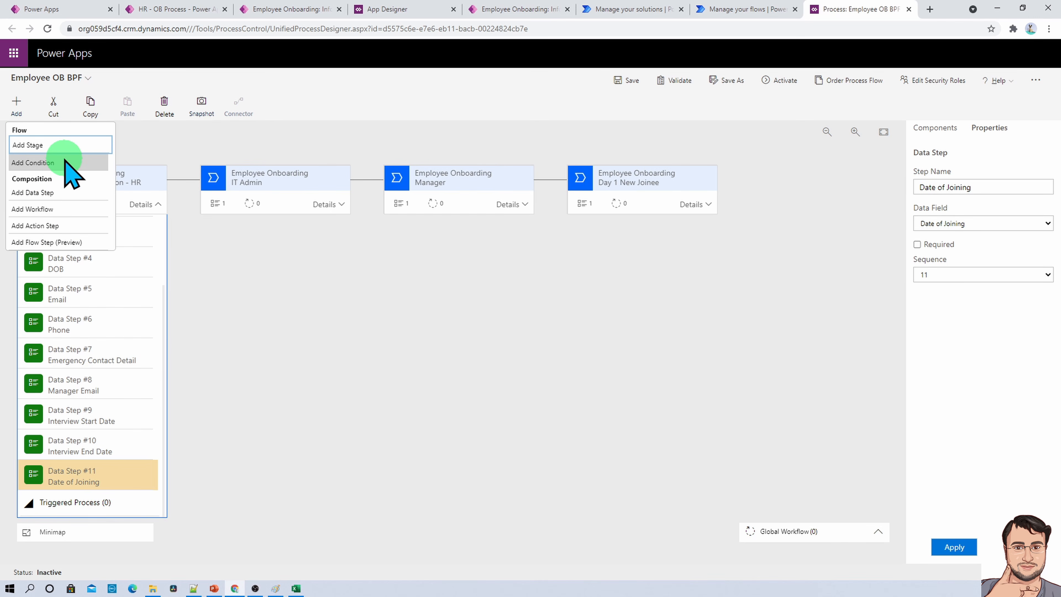
click(100, 544)
click(99, 479)
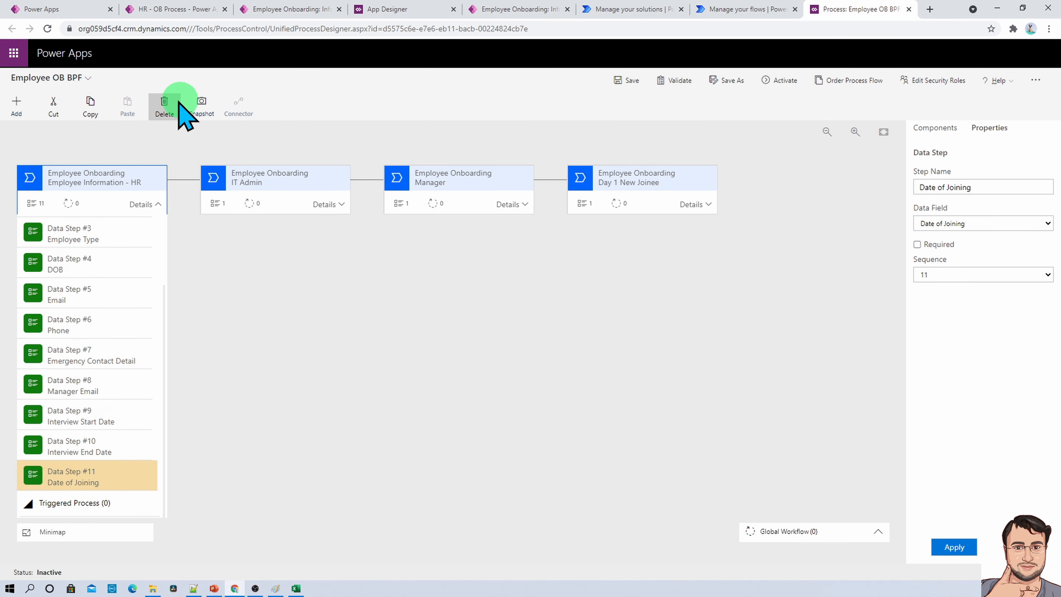
click(164, 105)
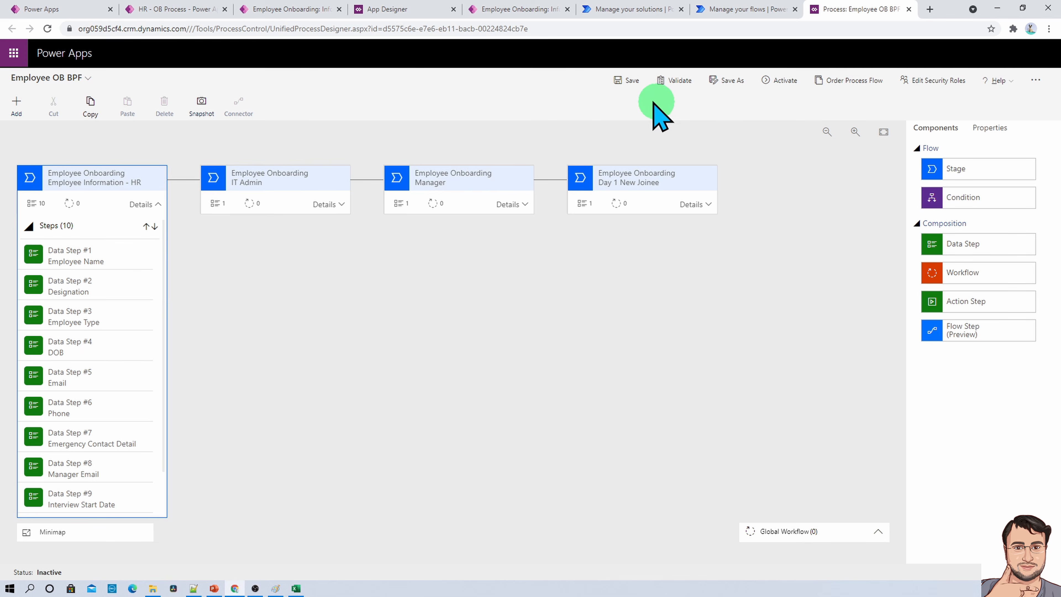
click(627, 83)
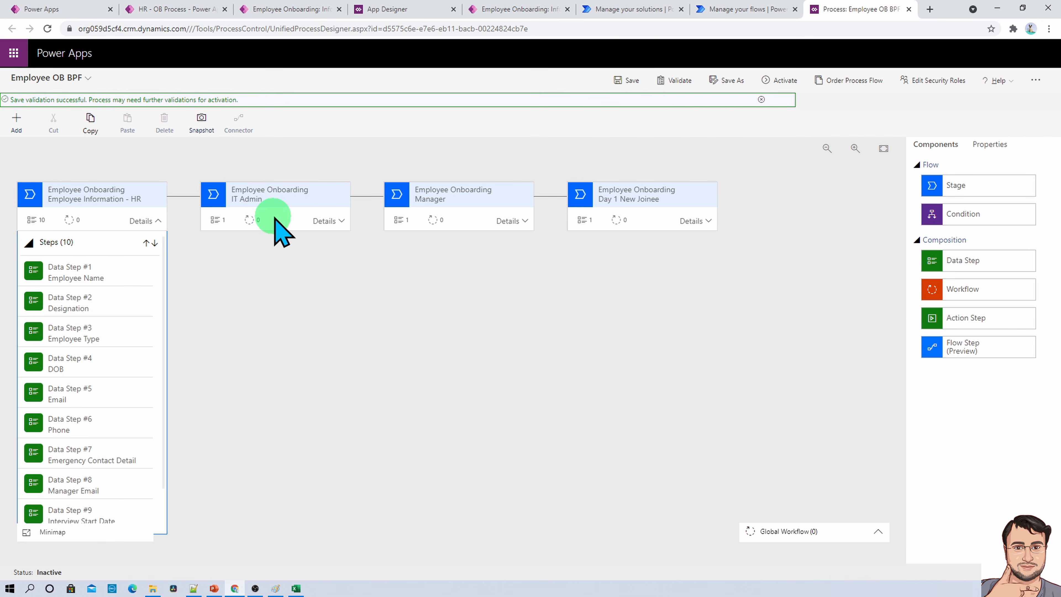
- Expand the IT Admin stage's details and check its Employee Onboarding fields in the Dataverse-schema workbook in Excel
click(280, 218)
click(340, 221)
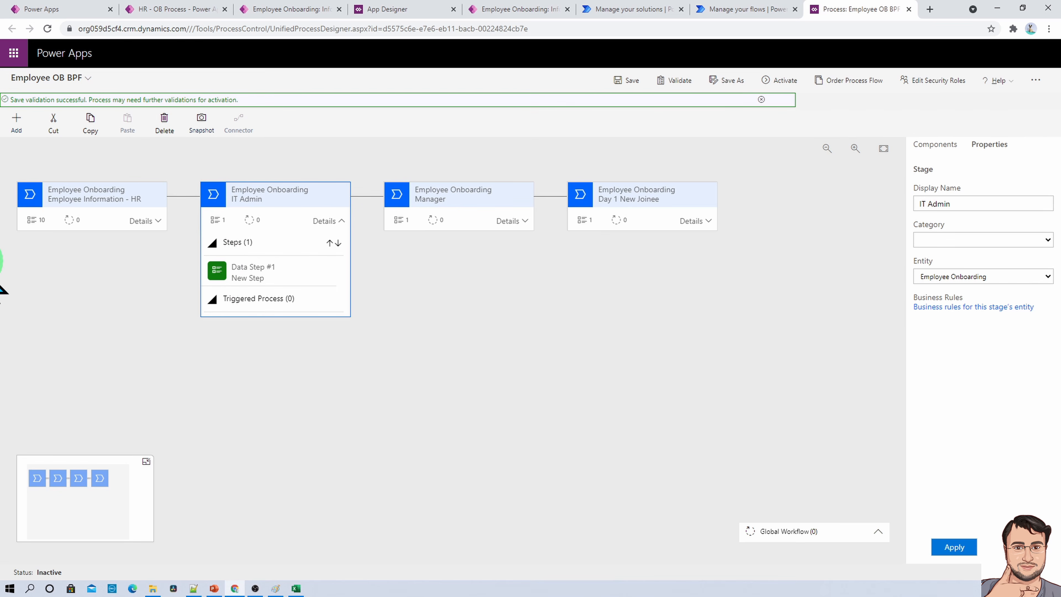
drag(0, 79, 561, 83)
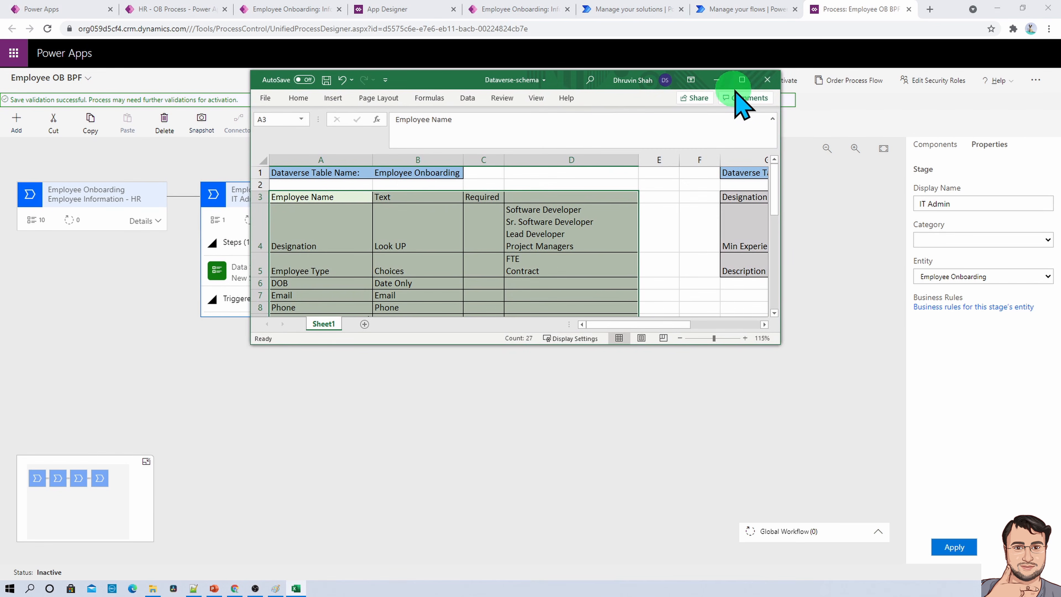
click(750, 79)
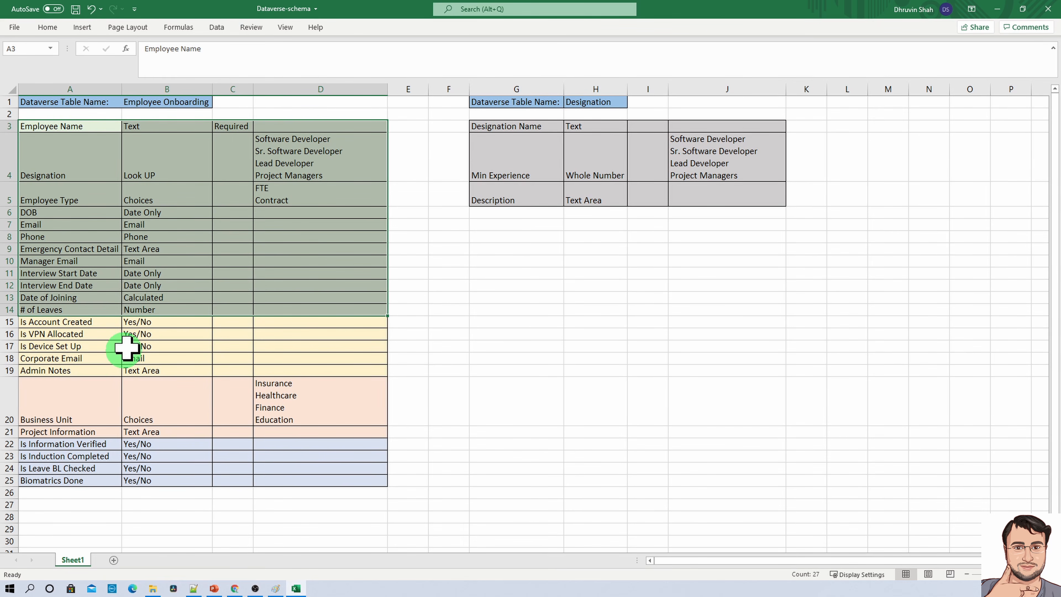
drag(719, 10, 0, 138)
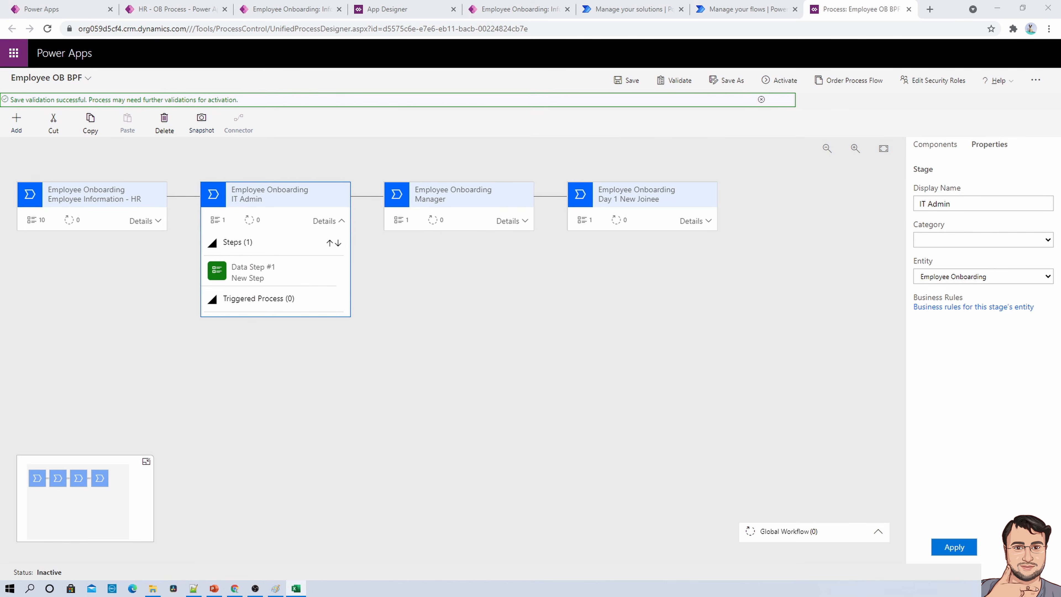
- Bind the IT Admin stage's first data step to Is Account Created, mark it as required and apply it
click(272, 271)
click(983, 239)
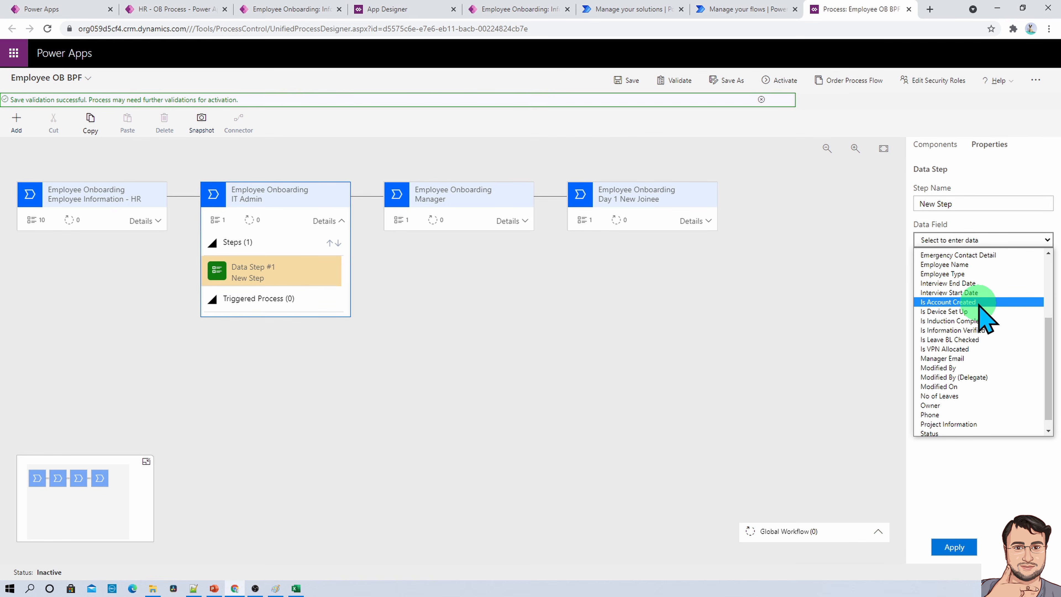
click(978, 301)
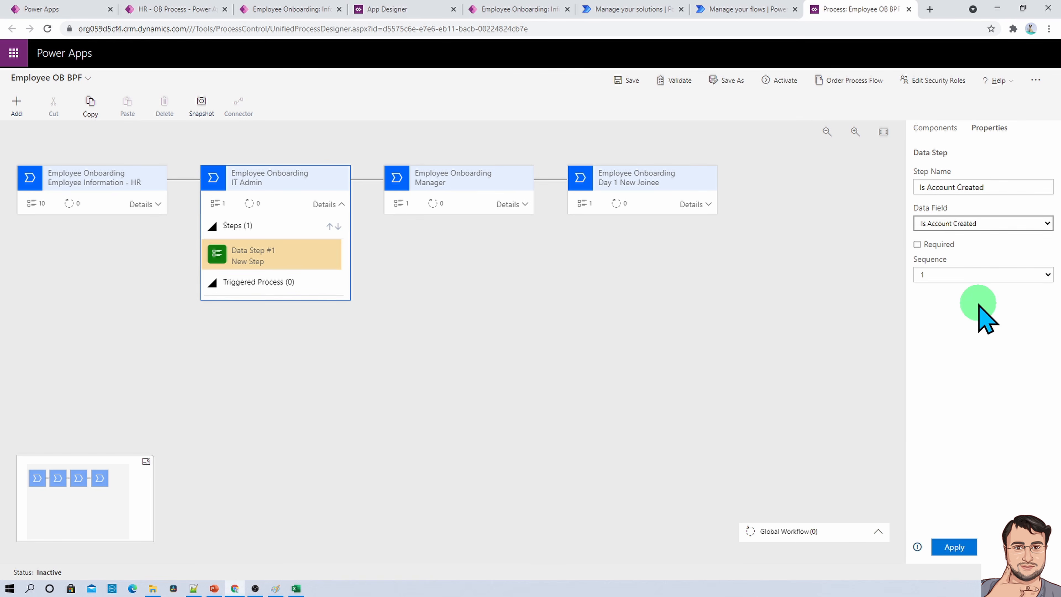
click(917, 245)
click(953, 547)
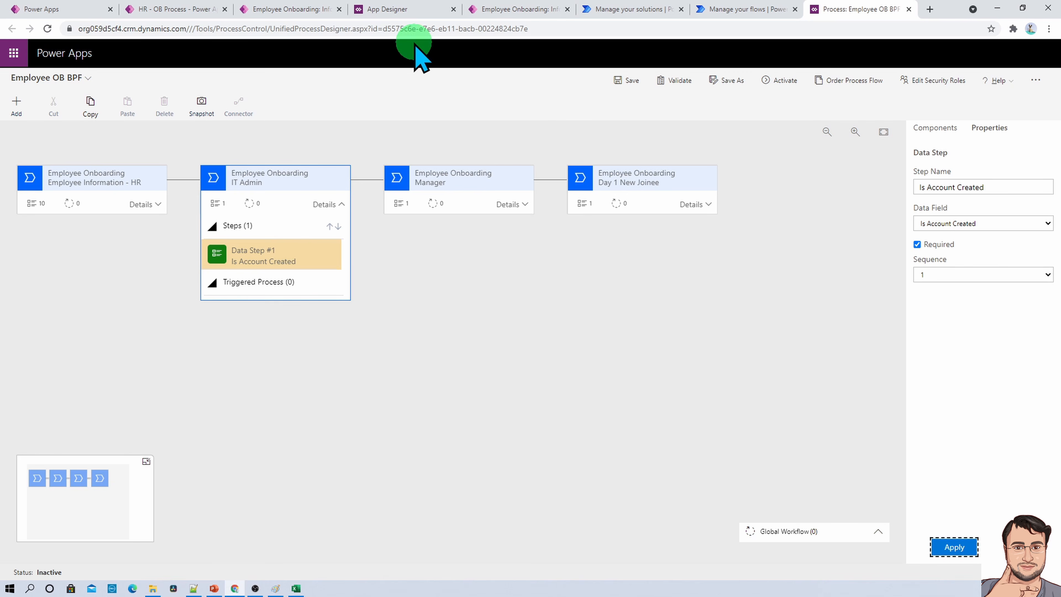
- Add a second data step below Is Account Created, bind it to Is VPN Allocated, mark it as required and apply it
click(16, 105)
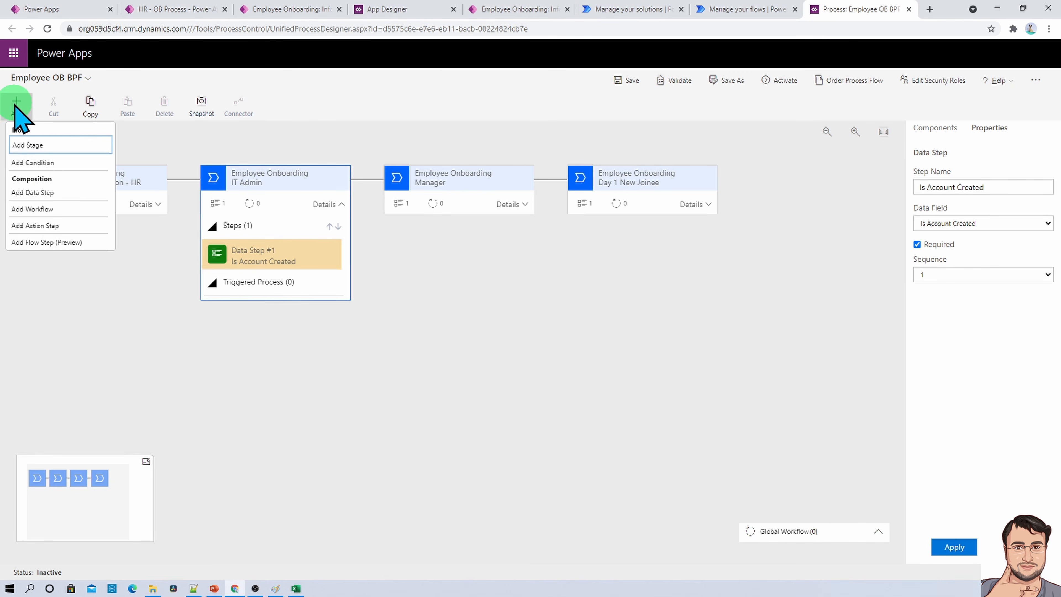
click(44, 196)
click(286, 288)
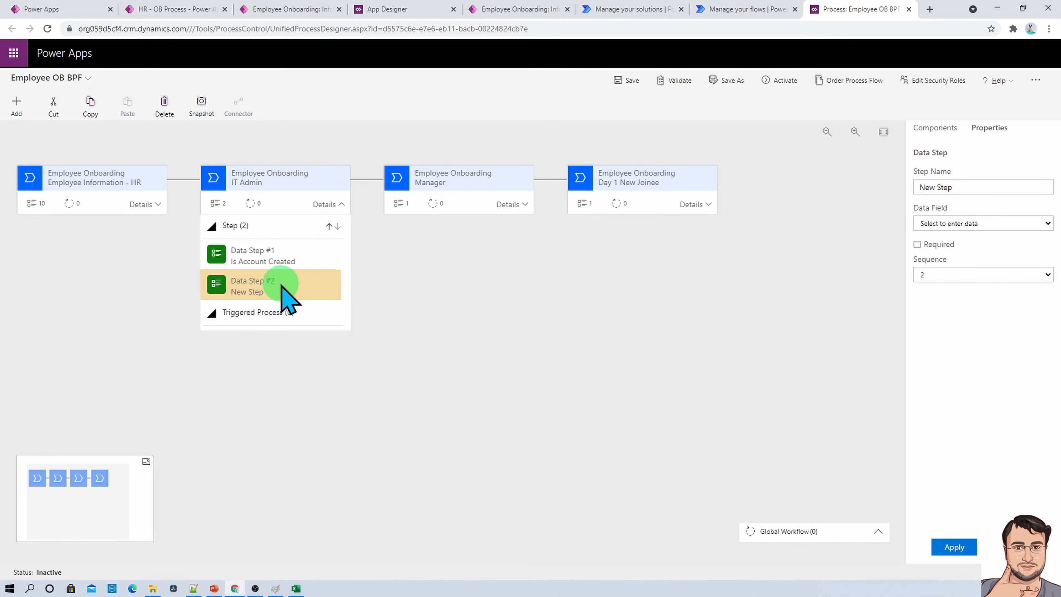
click(977, 226)
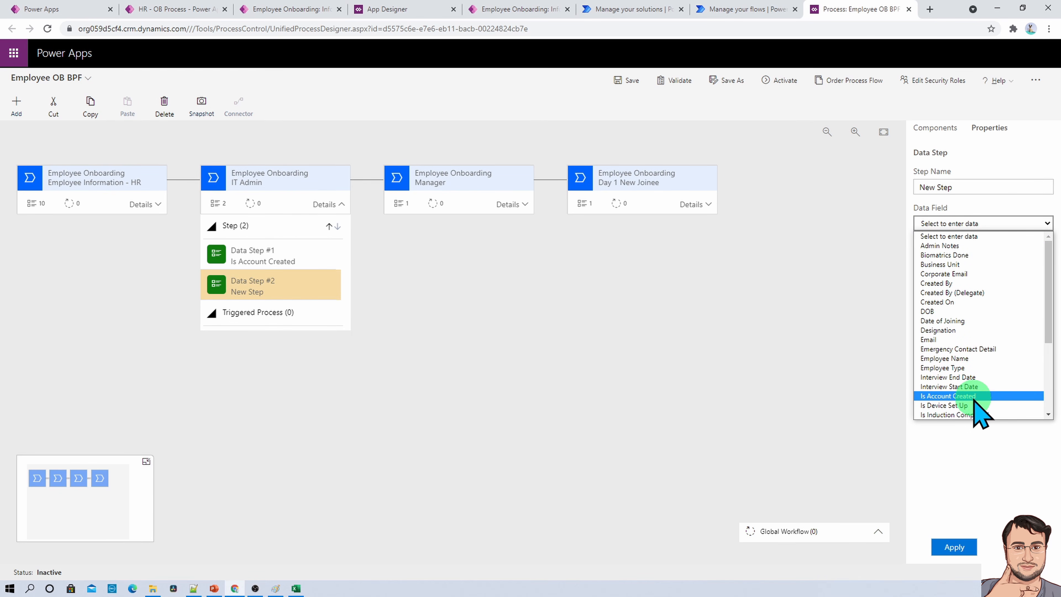
scroll(979, 418, down, 3)
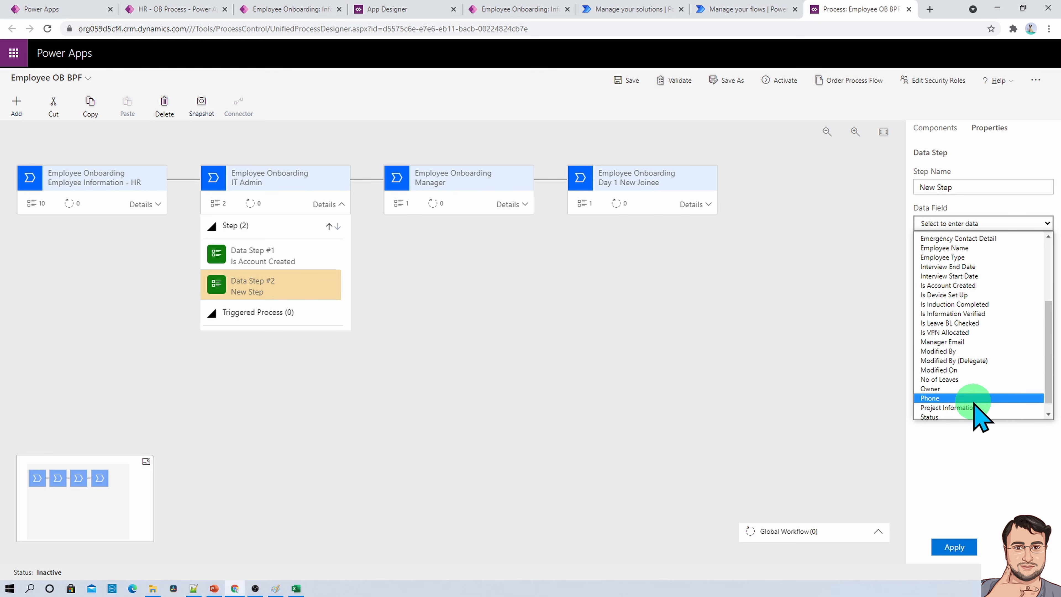
click(976, 336)
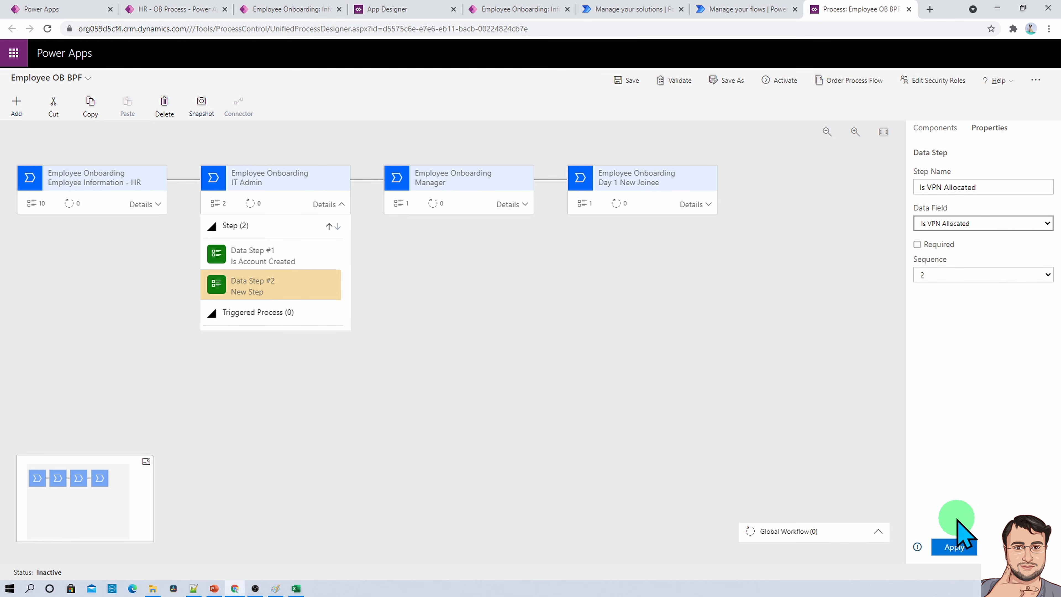
click(917, 245)
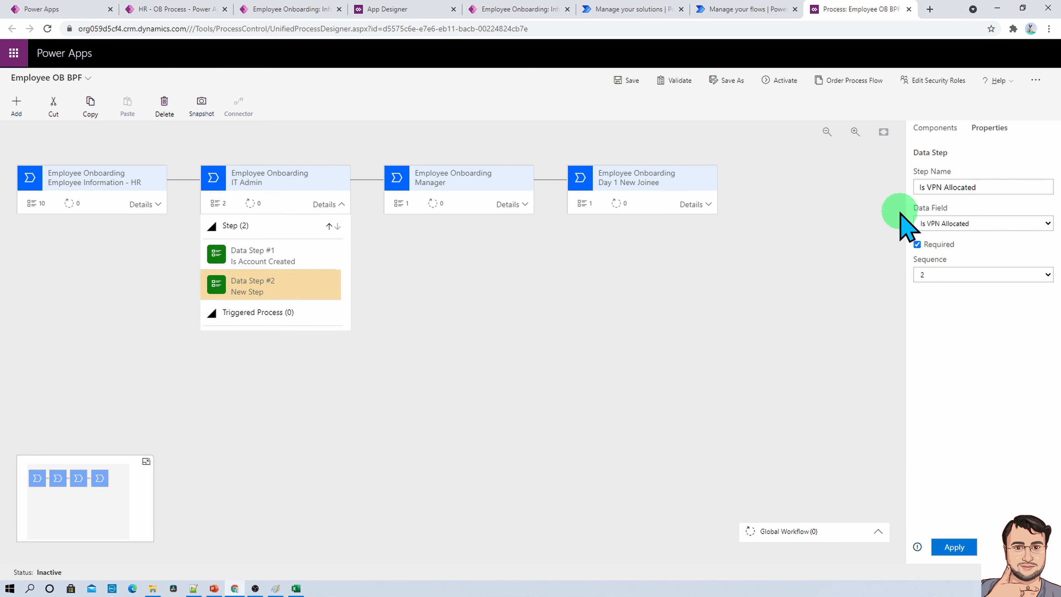
click(946, 543)
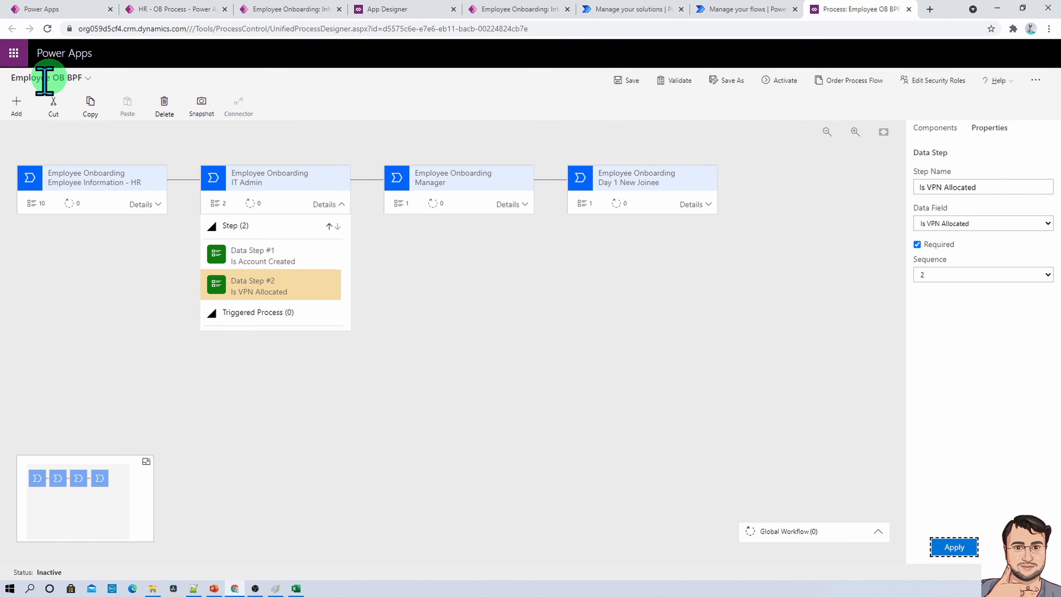
- Add a third data step below Is VPN Allocated, bind it to Is Device Set Up, mark it as required and apply it
click(19, 113)
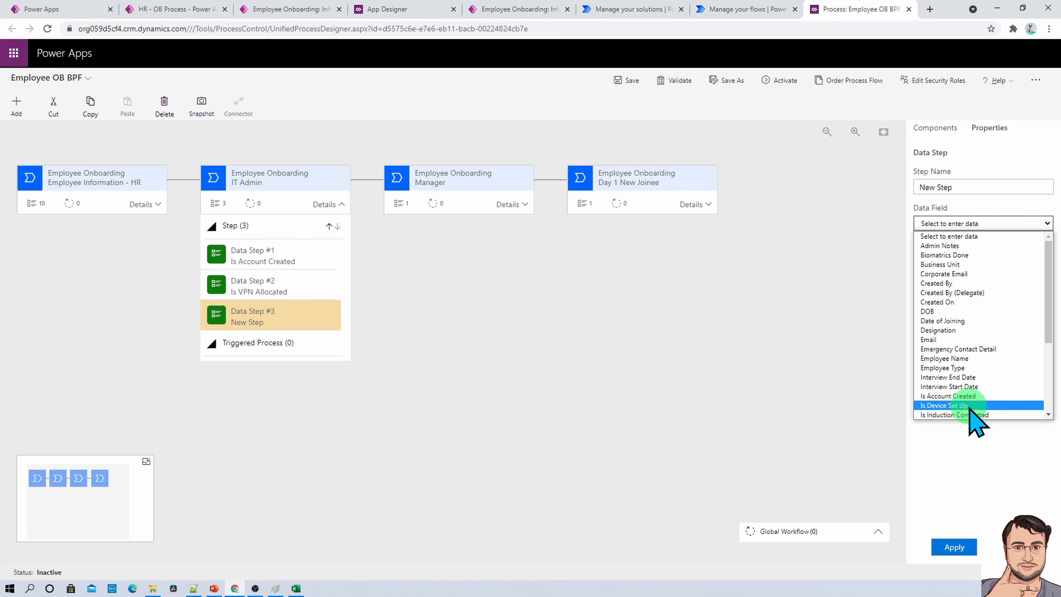
click(960, 405)
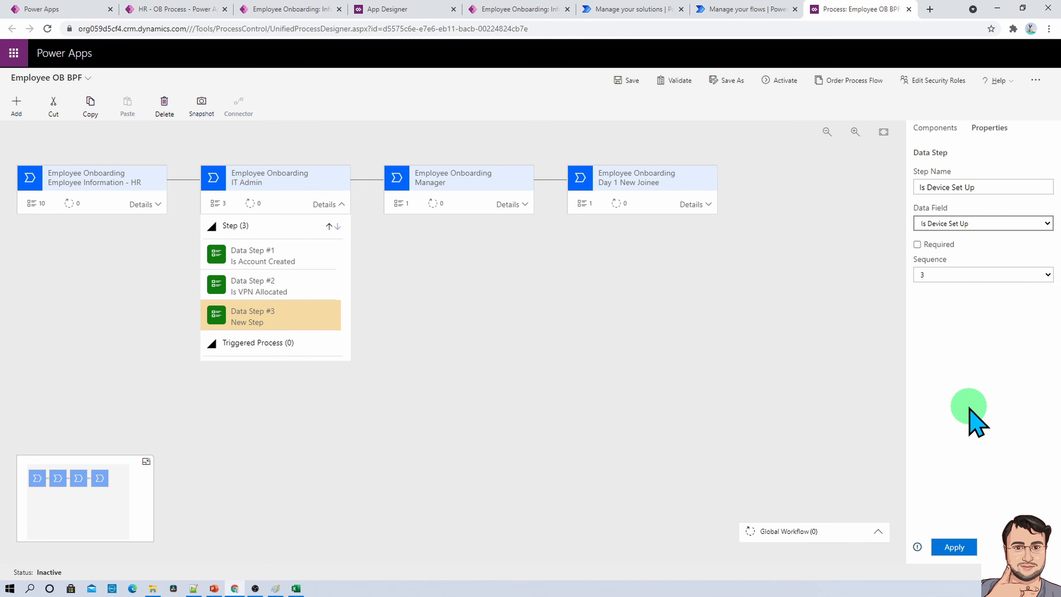
click(917, 244)
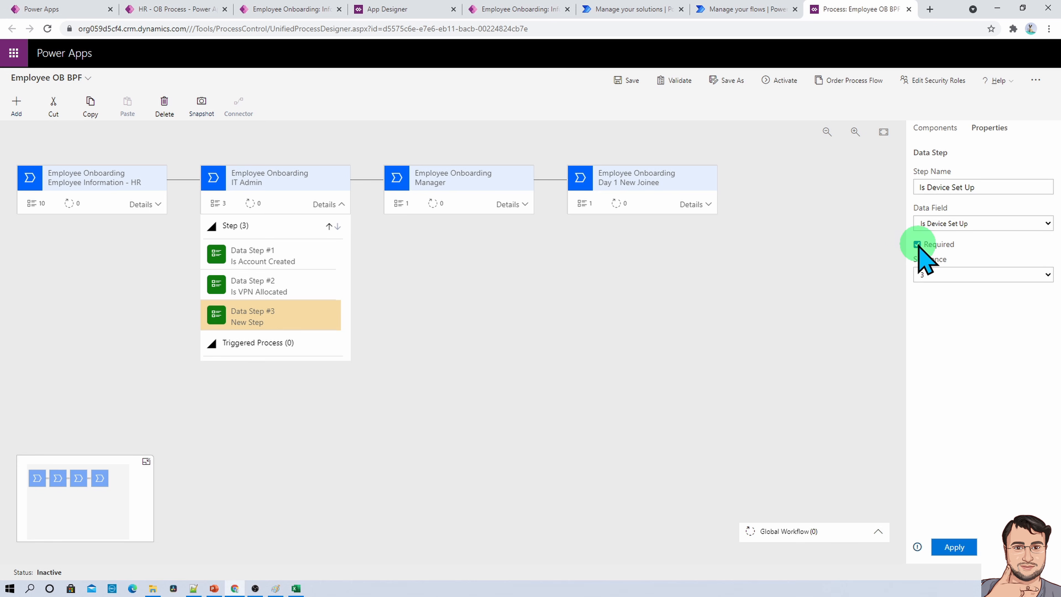
click(954, 546)
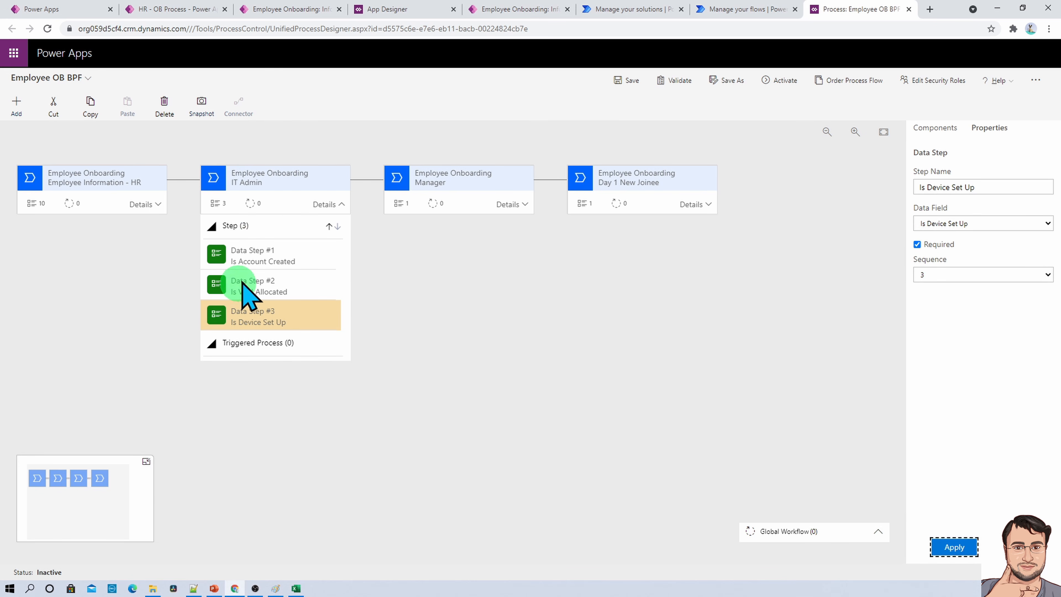
- Add a fourth data step below Is Device Set Up, bind it to Corporate Email, mark it as required and apply it
click(34, 121)
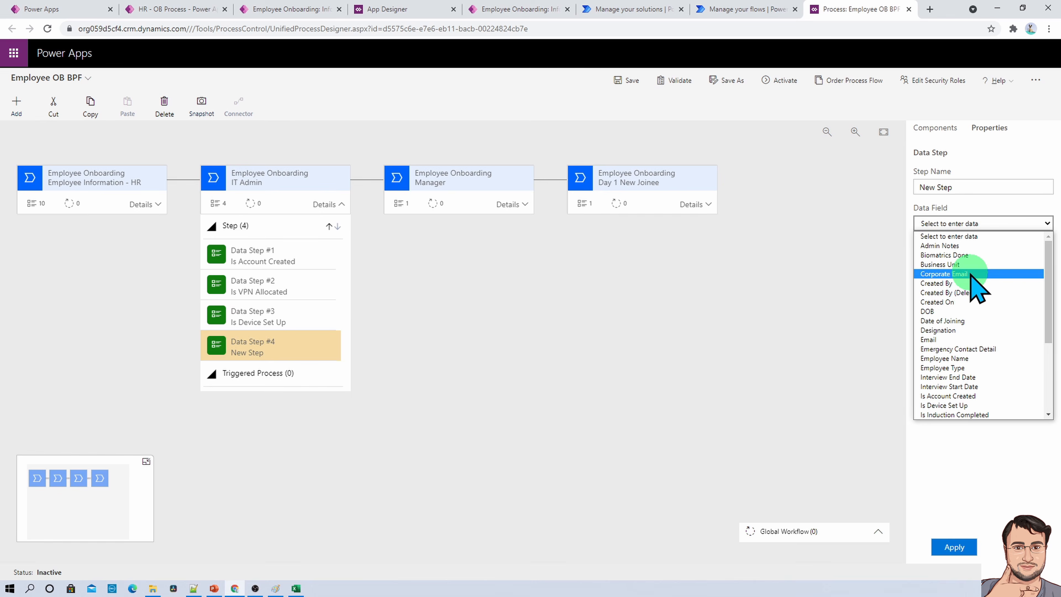
click(976, 280)
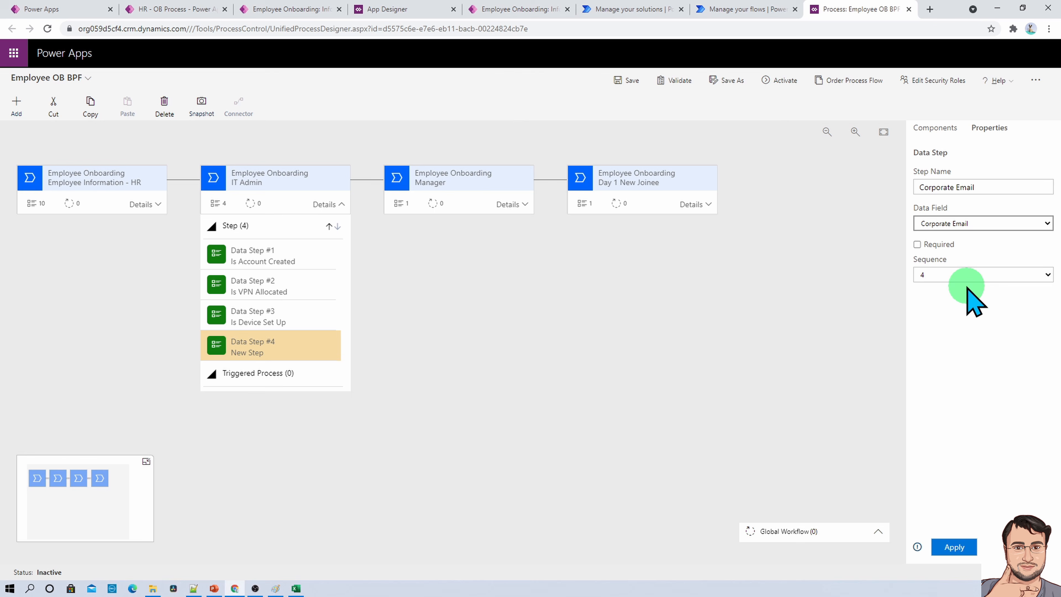
click(917, 244)
click(954, 546)
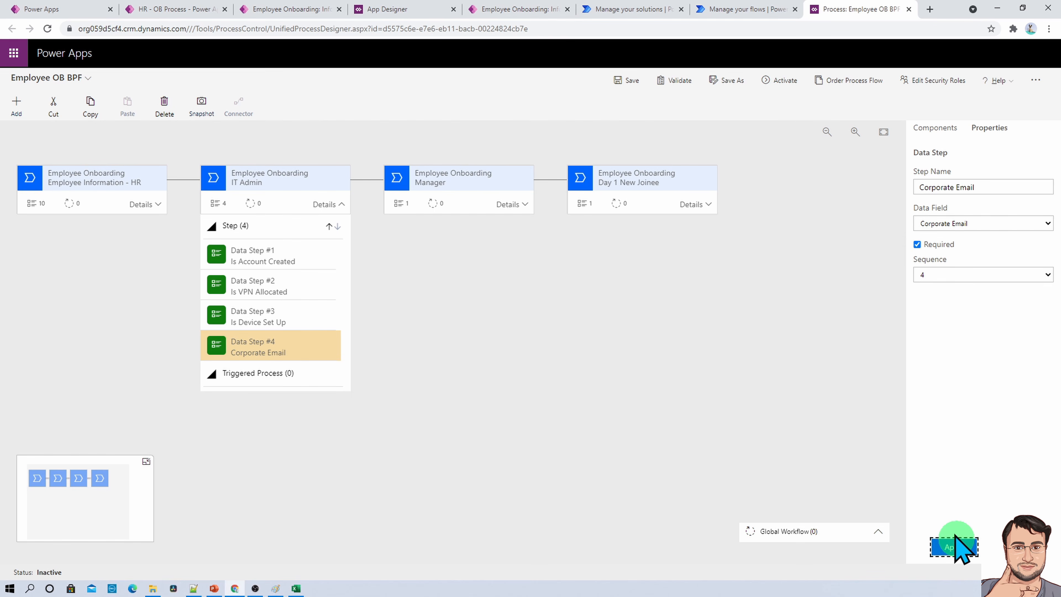
- Add a fifth data step below Corporate Email, bind it to Admin Notes, apply it and save the process flow
click(17, 104)
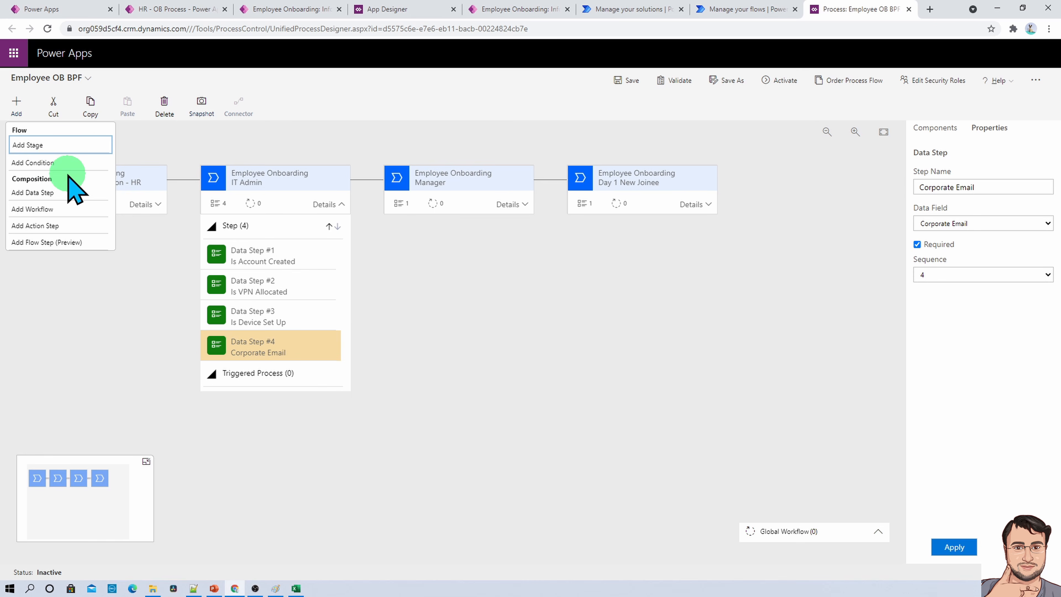
click(59, 193)
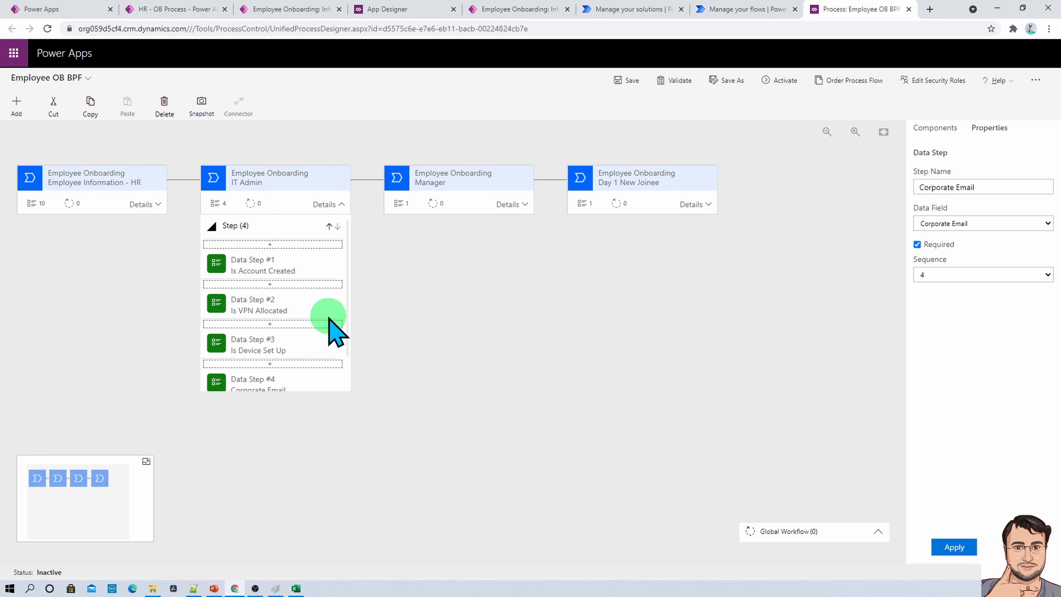
scroll(305, 346, down, 1)
click(271, 360)
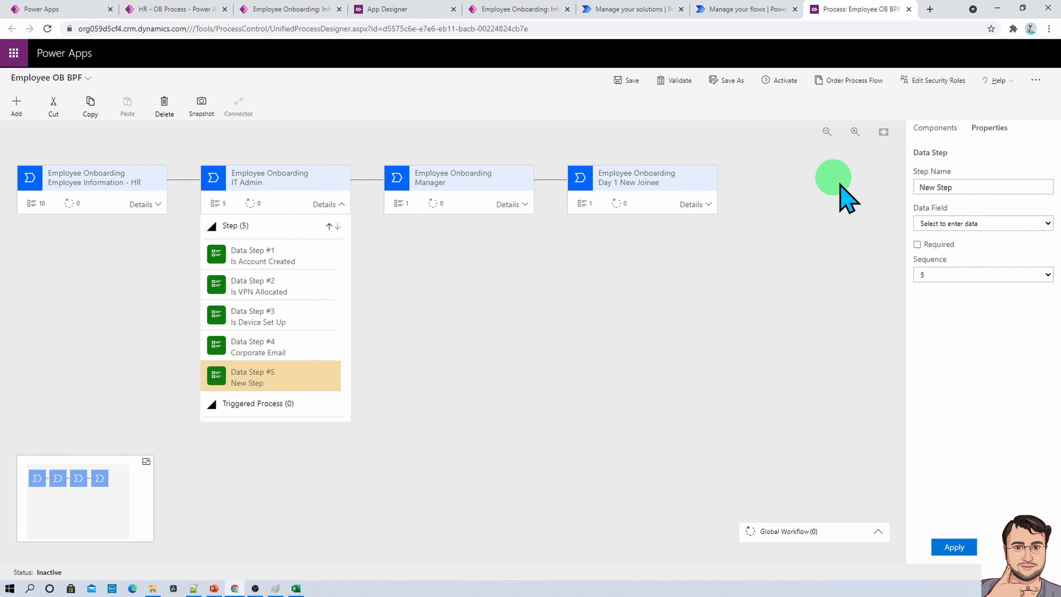
click(969, 223)
click(950, 242)
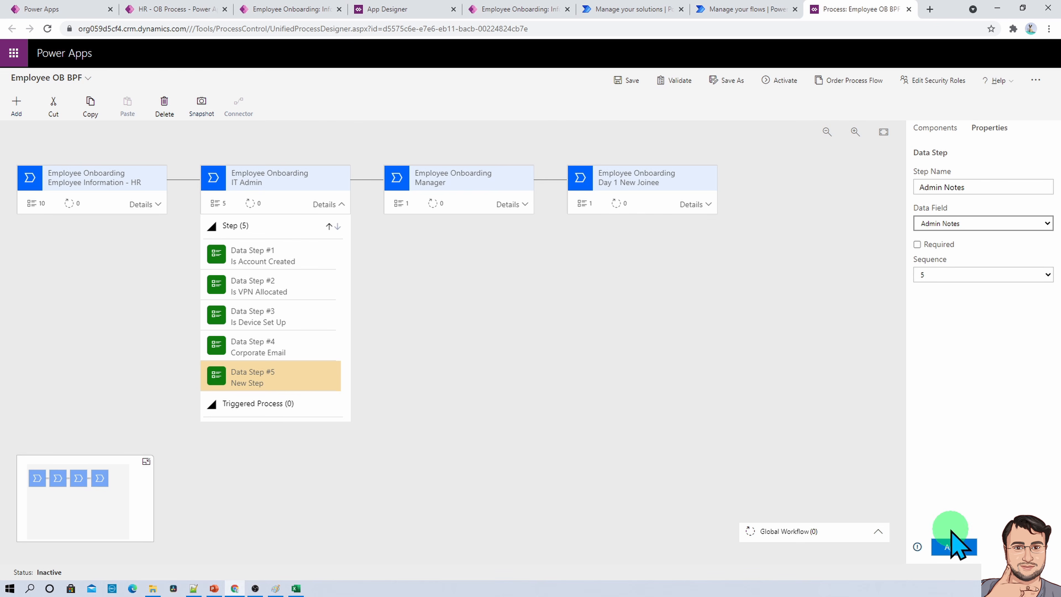
click(954, 547)
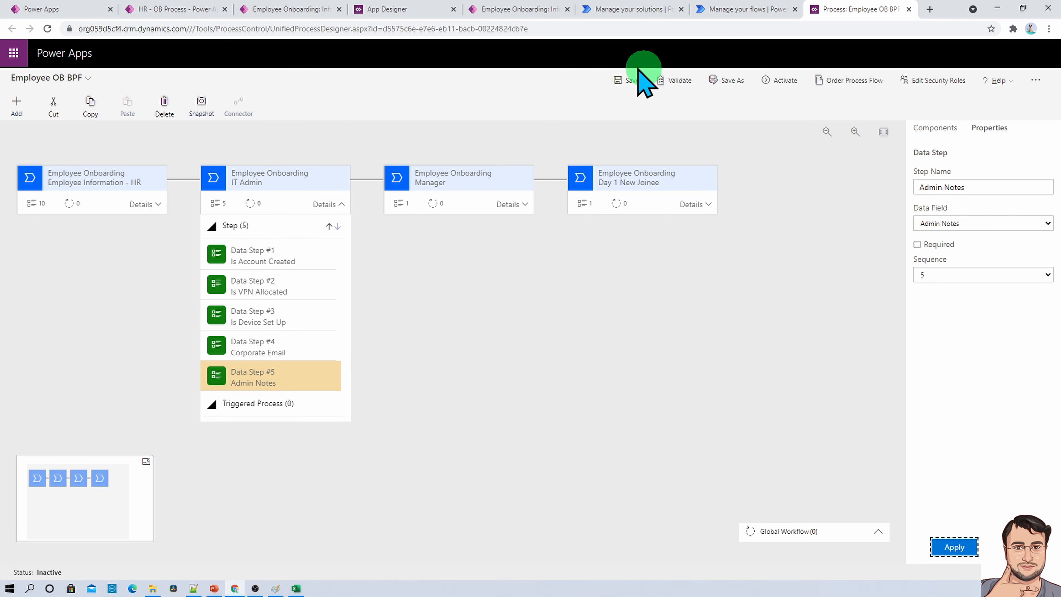
click(624, 80)
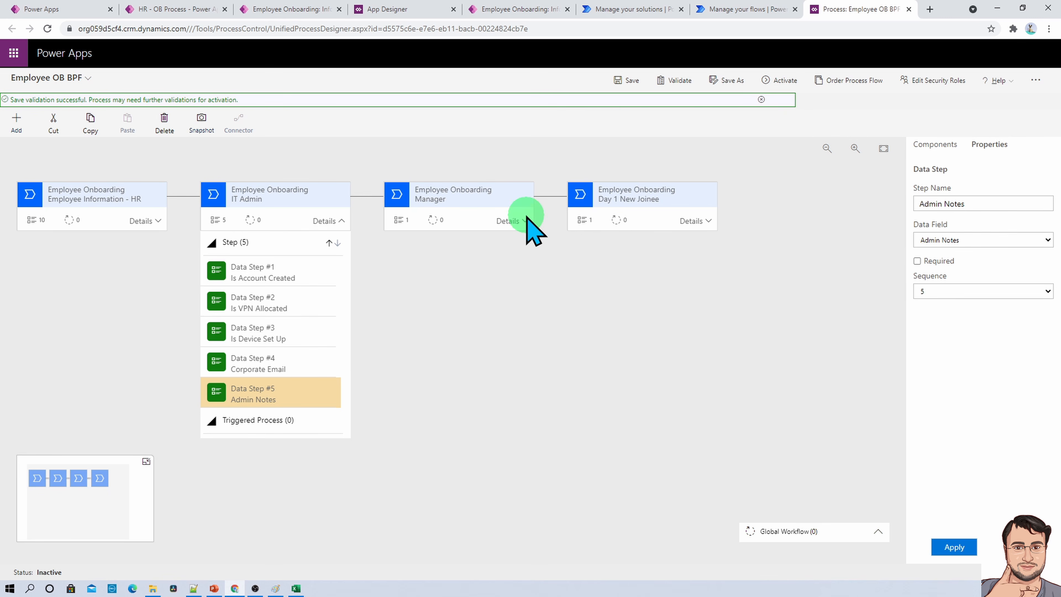
- Check the fields meant for the Manager stage in the Dataverse-schema workbook in Excel and move the workbook out of the way
key(alt+Tab)
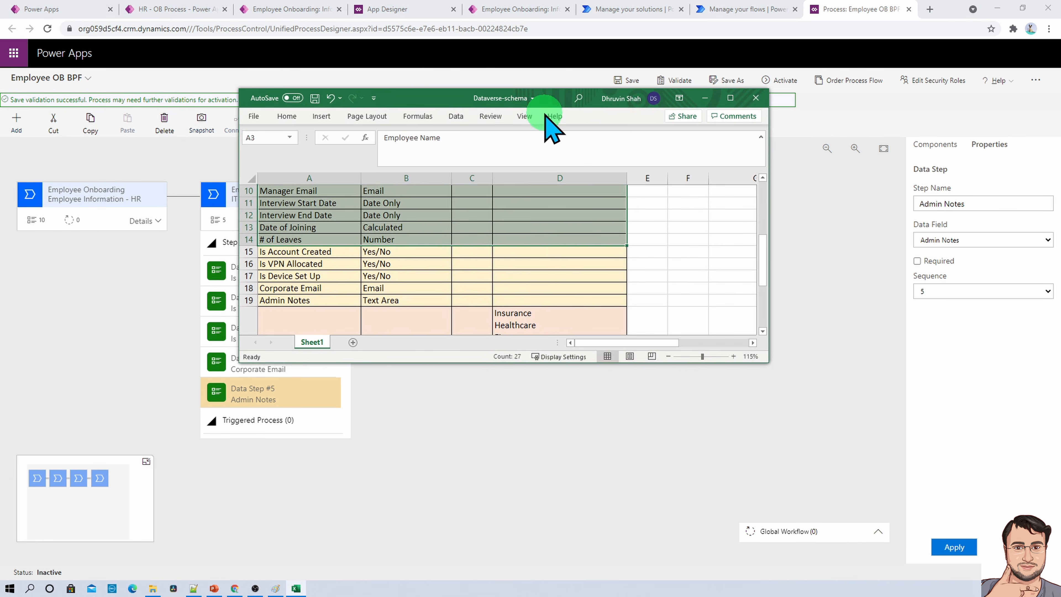
scroll(451, 243, down, 1)
scroll(451, 244, down, 2)
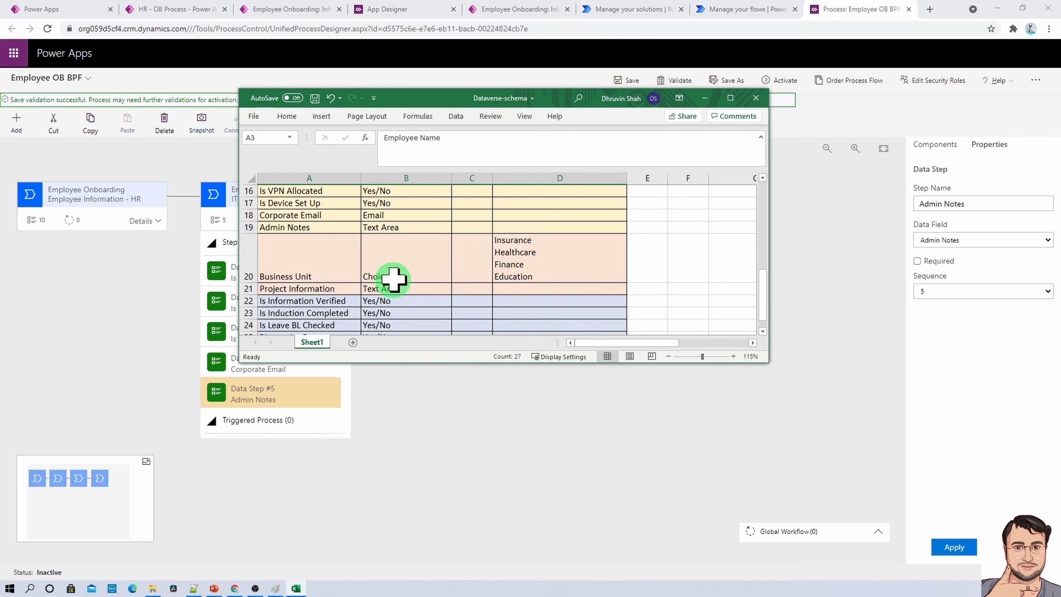
drag(418, 99, 0, 99)
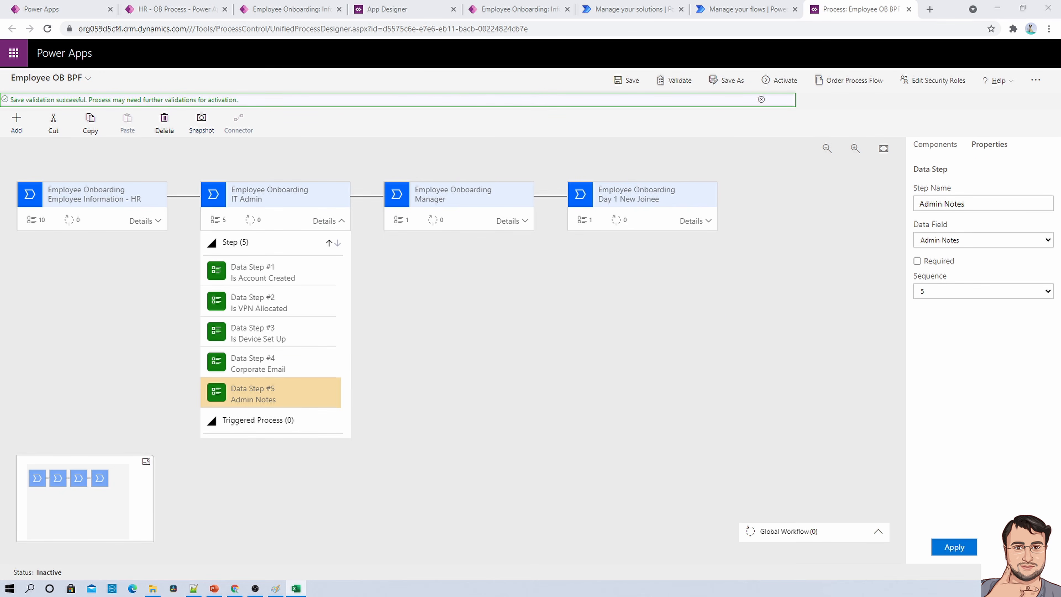
- Expand the Manager stage's details, bind its first data step to Business Unit and apply it
click(512, 221)
click(459, 272)
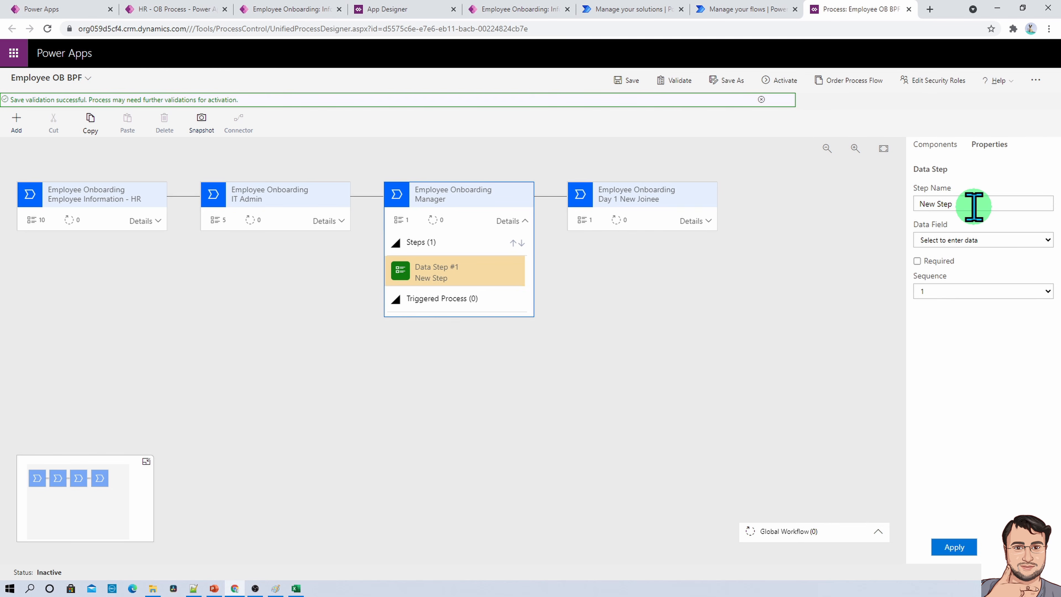
click(983, 240)
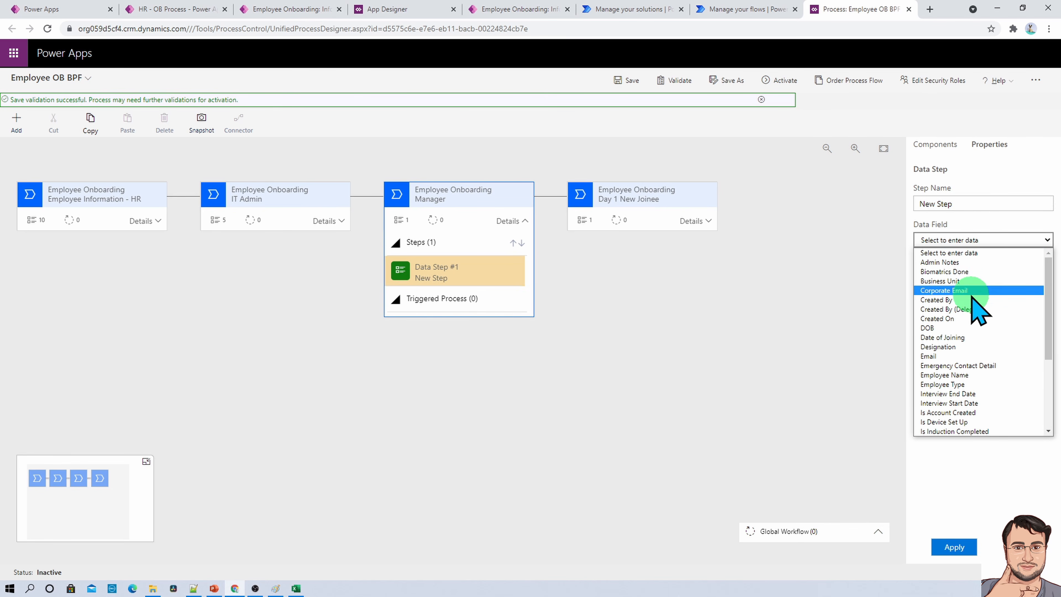
click(940, 280)
click(956, 547)
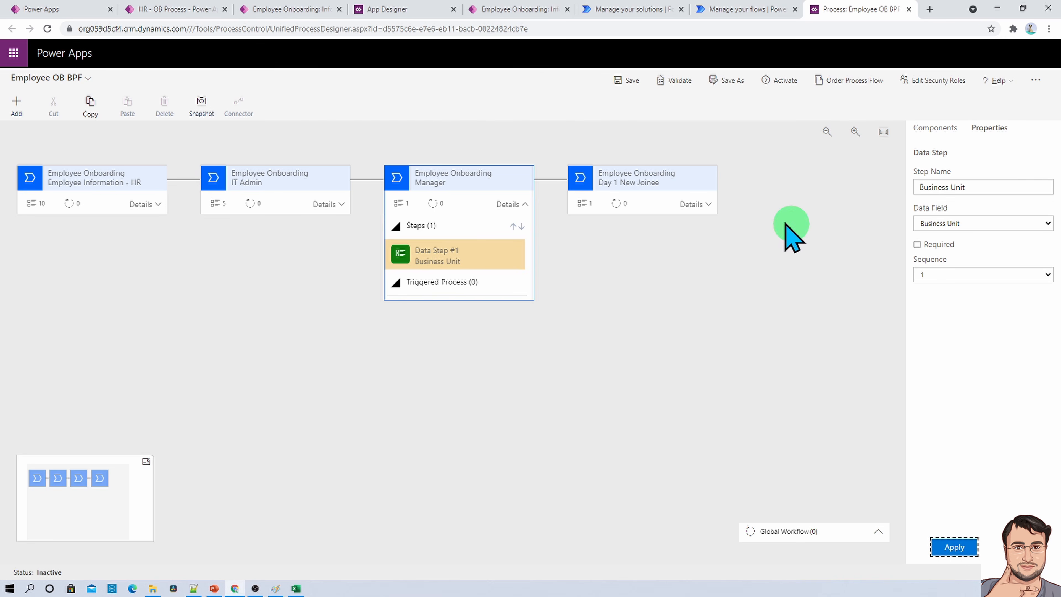
- Add a second data step below Business Unit in the Manager stage, bind it to Project Information and apply it
click(19, 103)
click(23, 147)
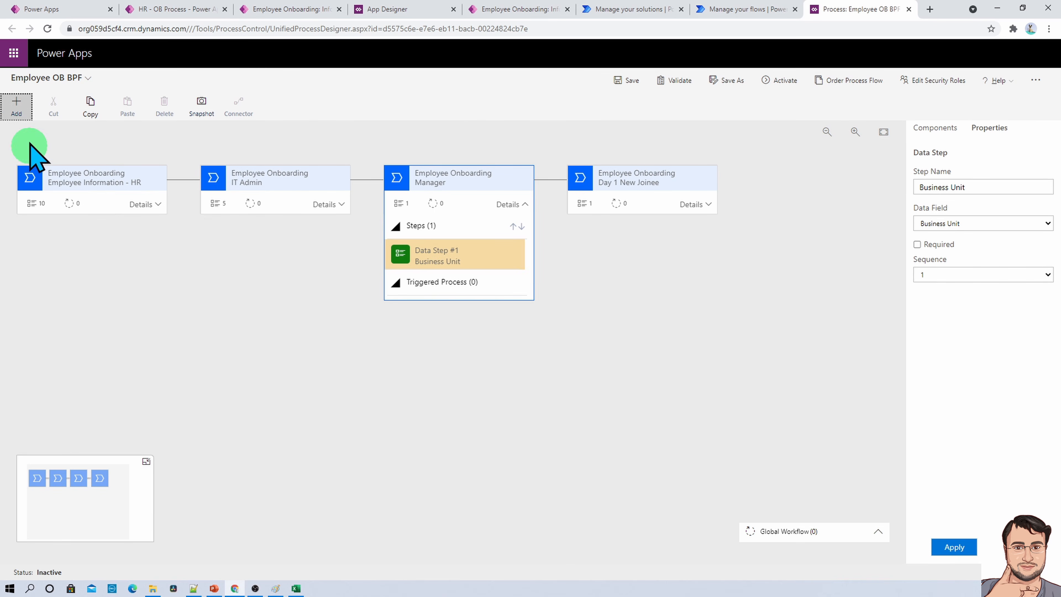
click(960, 547)
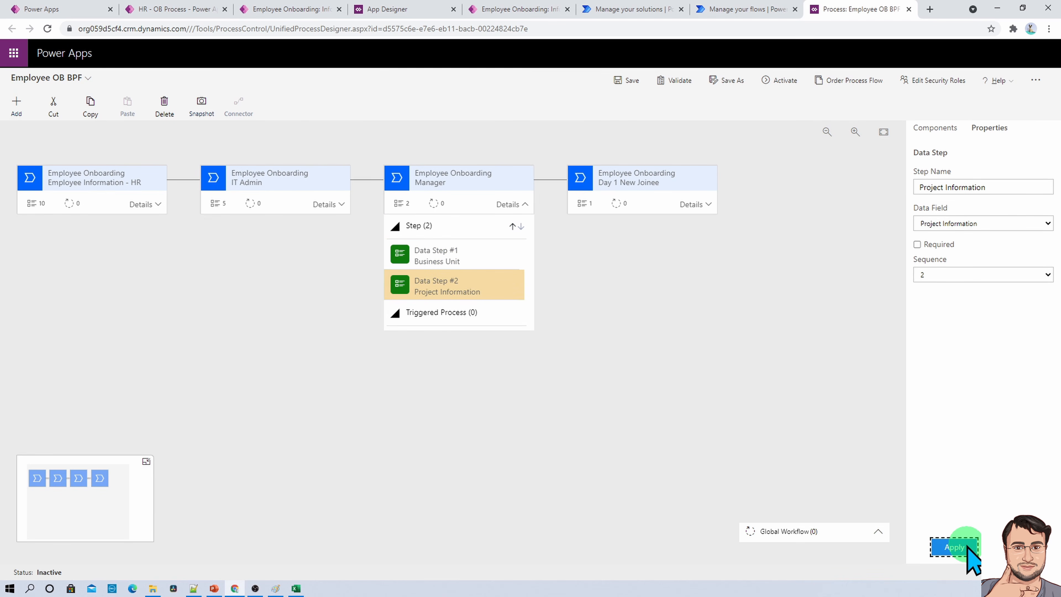
- Expand the Day 1 New Joinee stage's details and save the process flow
click(663, 201)
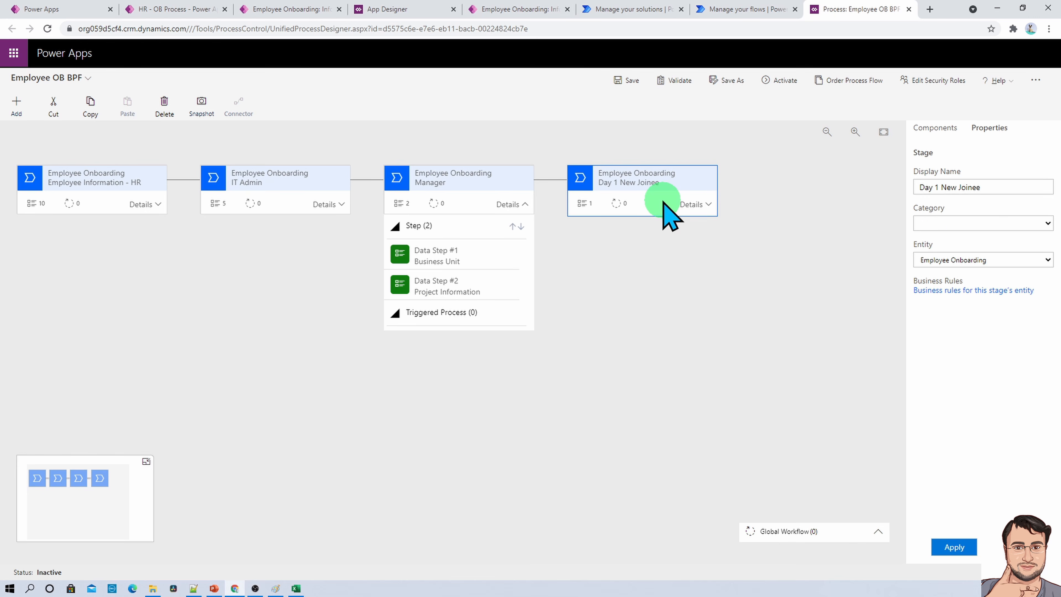
click(702, 203)
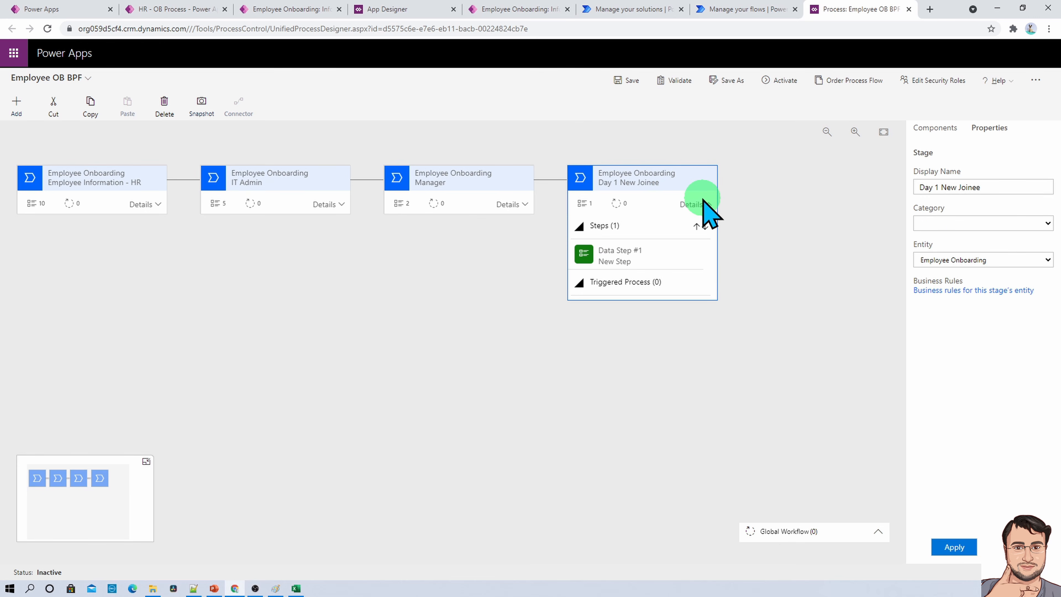
click(628, 81)
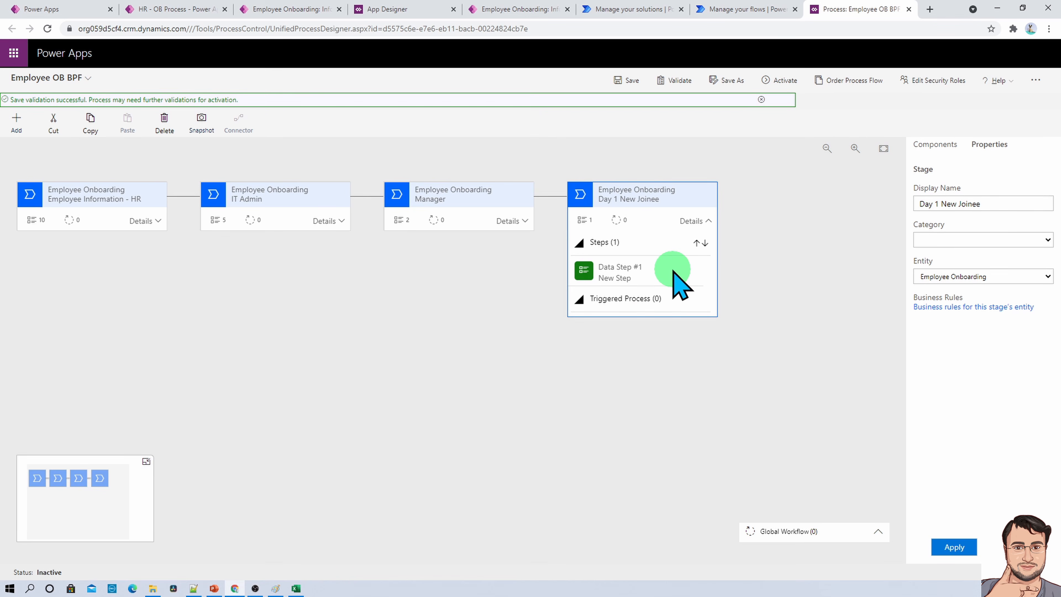
- Select the Day 1 New Joinee stage's first data step and check the stage's fields in the Dataverse-schema workbook in Excel
click(673, 274)
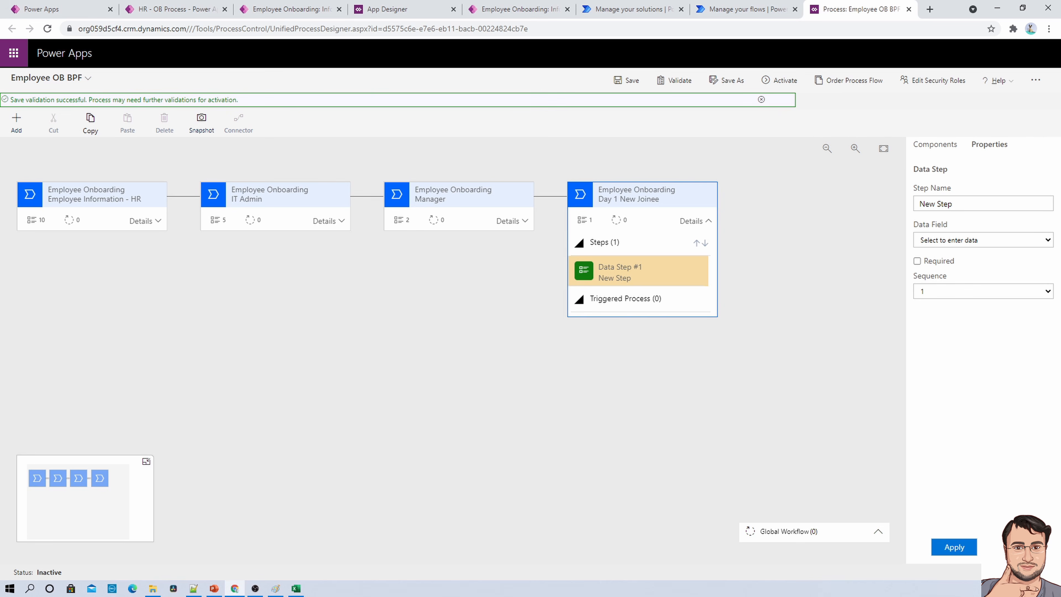
drag(0, 79, 495, 73)
scroll(344, 238, down, 1)
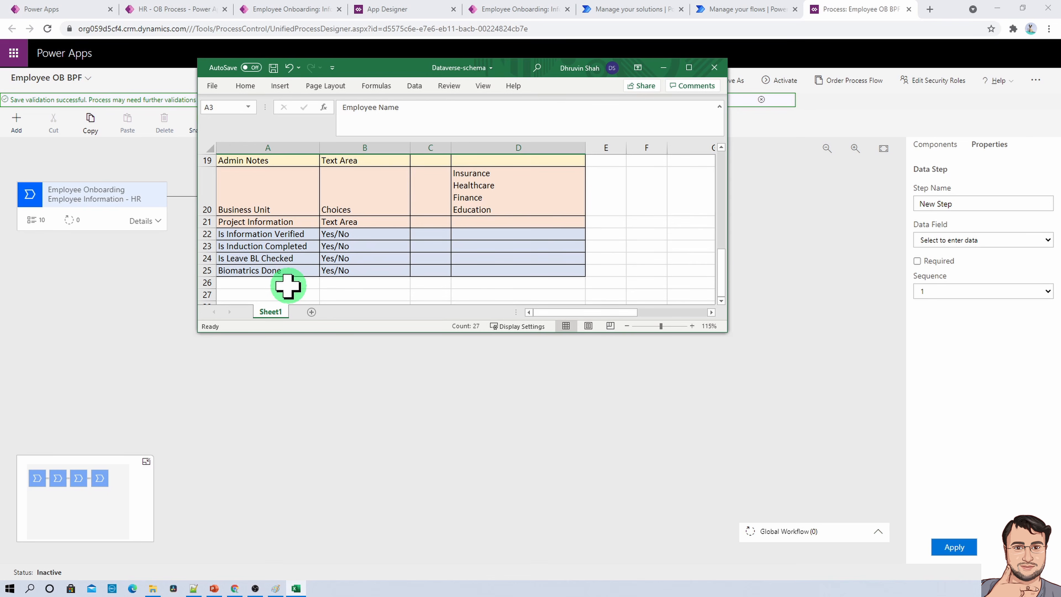
drag(517, 71, 0, 73)
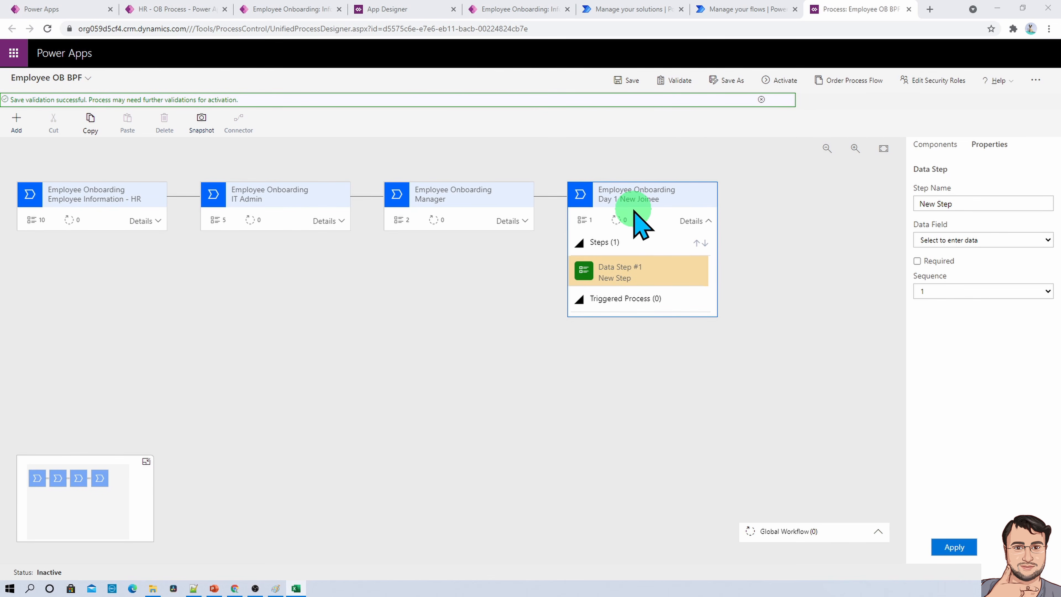
- Bind the Day 1 New Joinee stage's first data step to Is Information Verified, mark it as required and apply it
click(983, 240)
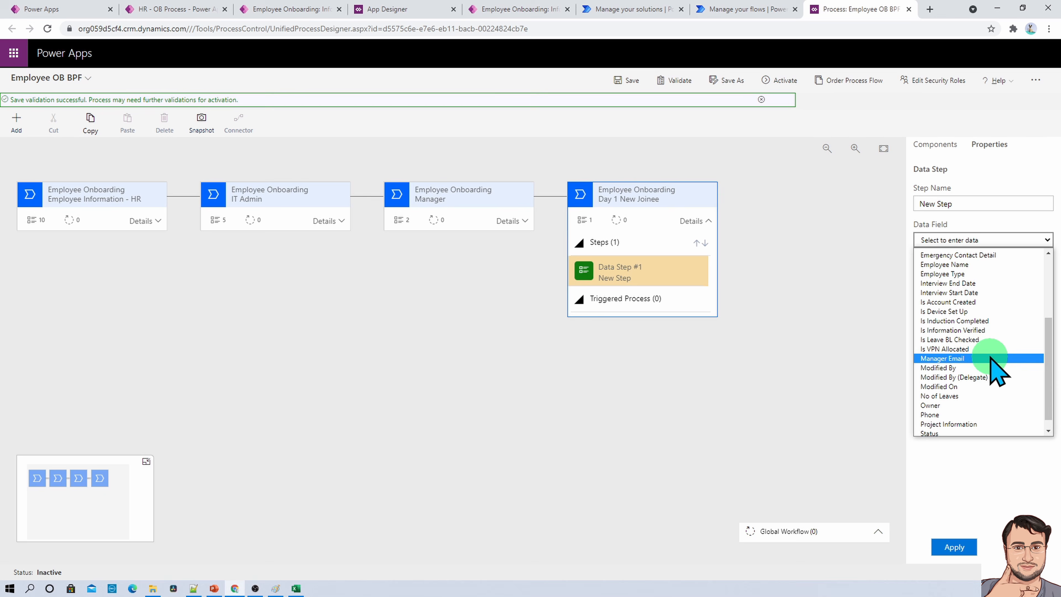
click(989, 330)
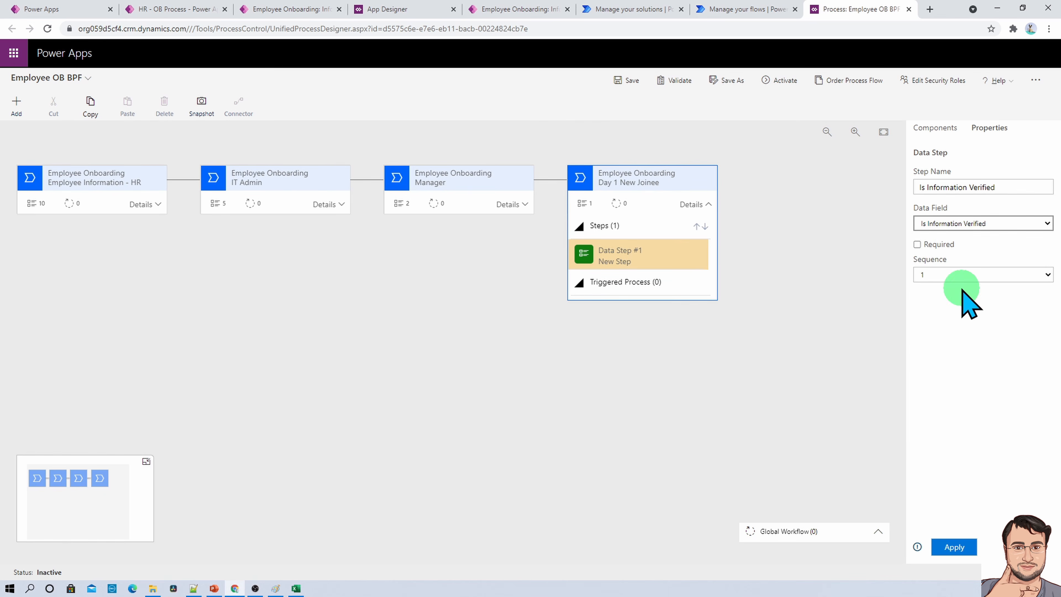
click(917, 244)
click(975, 548)
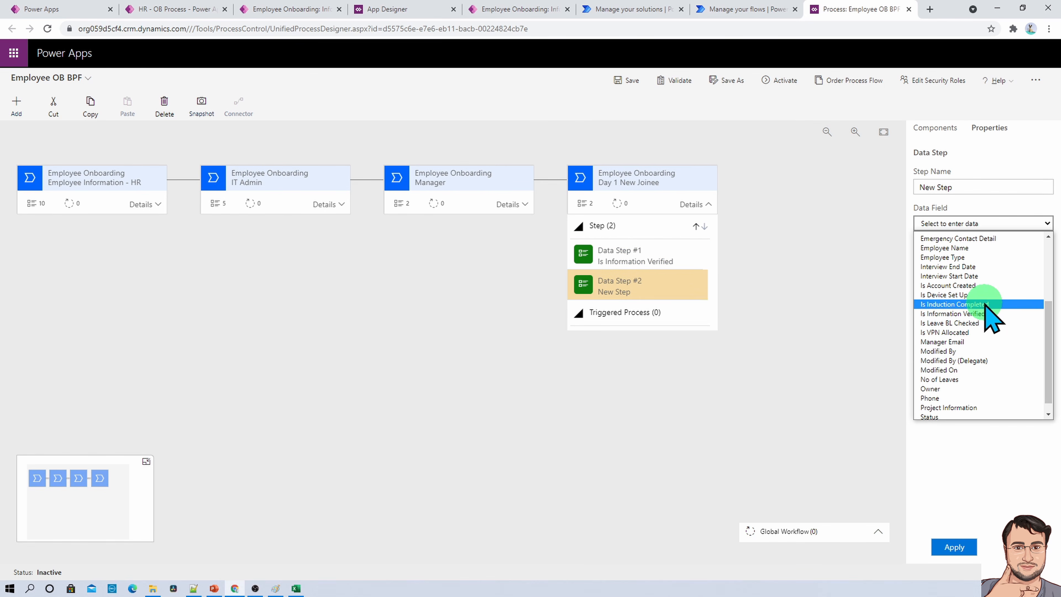
- Add a second data step below Is Information Verified, bind it to Is Induction Completed, mark it as required and apply it
click(985, 304)
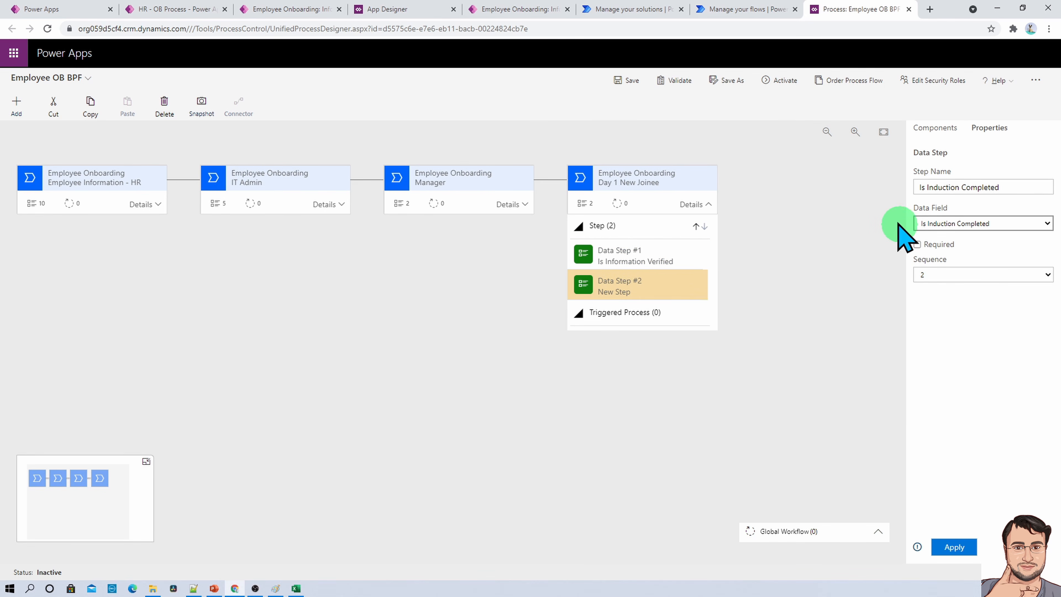
click(917, 244)
click(954, 546)
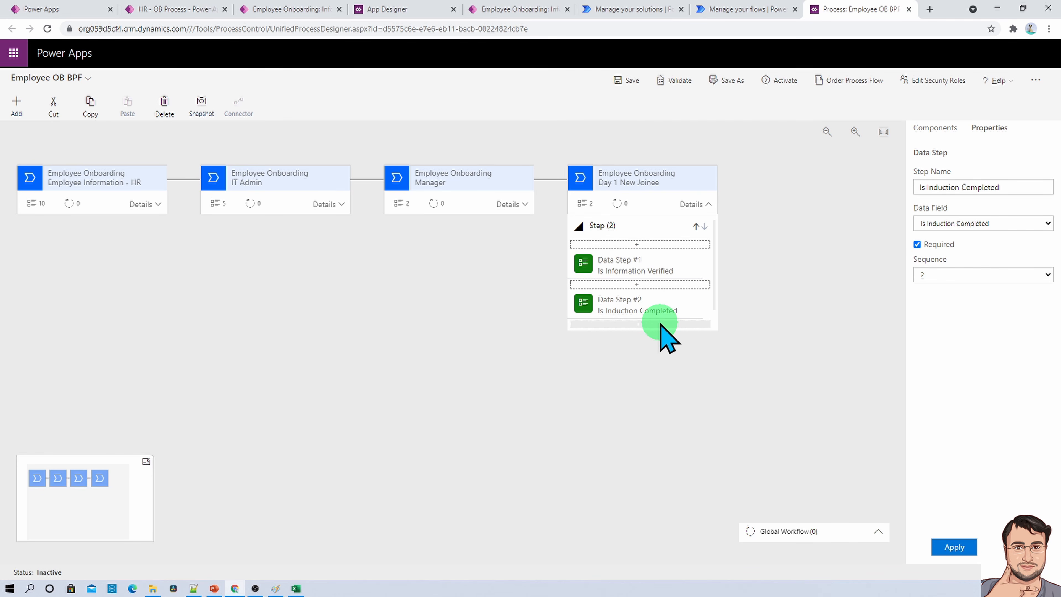
- Add a third data step below Is Induction Completed, bind it to Is Leave BL Checked and apply it
click(660, 323)
click(956, 224)
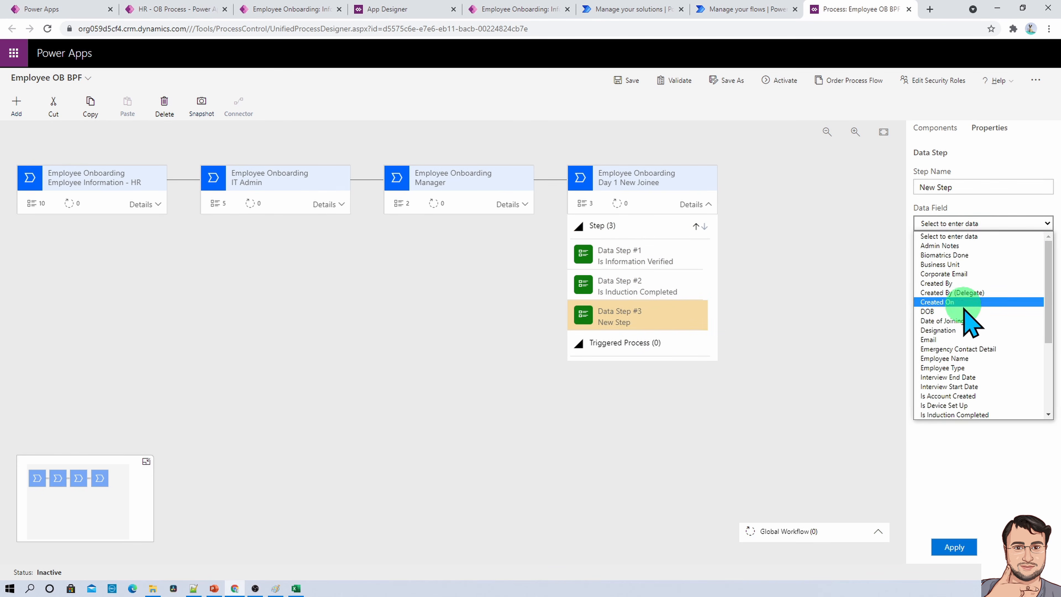
click(954, 546)
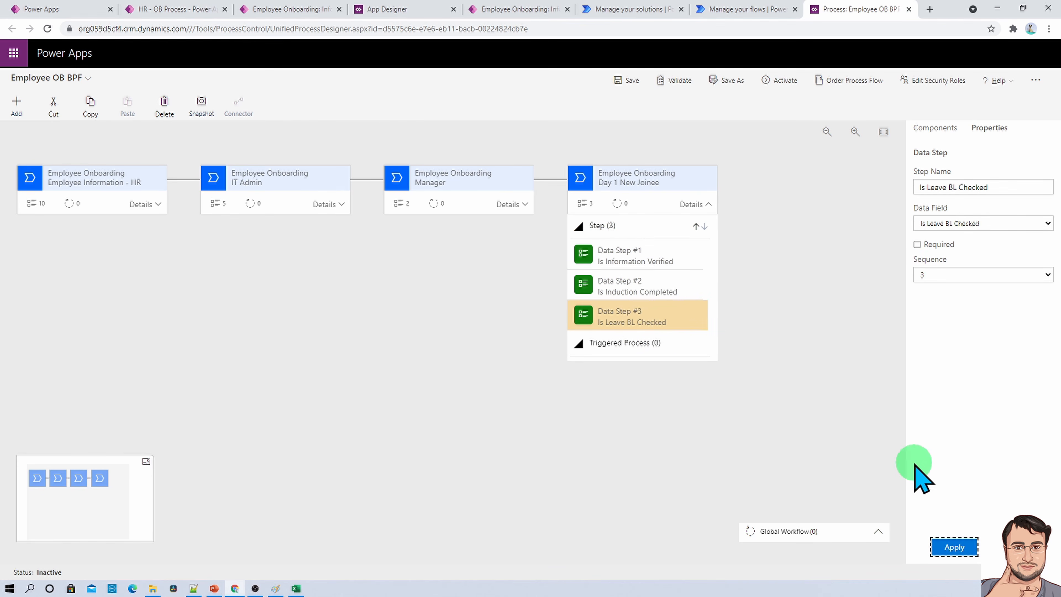
- Add a fourth data step below Is Leave BL Checked, bind it to Biomatrics Done, apply it and save the process flow
click(30, 112)
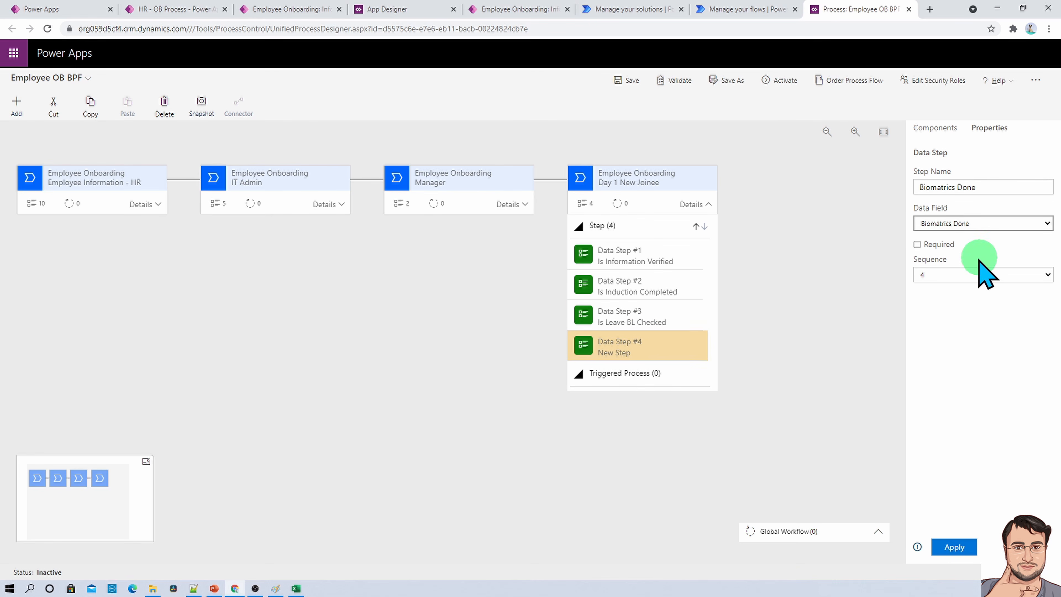
click(953, 546)
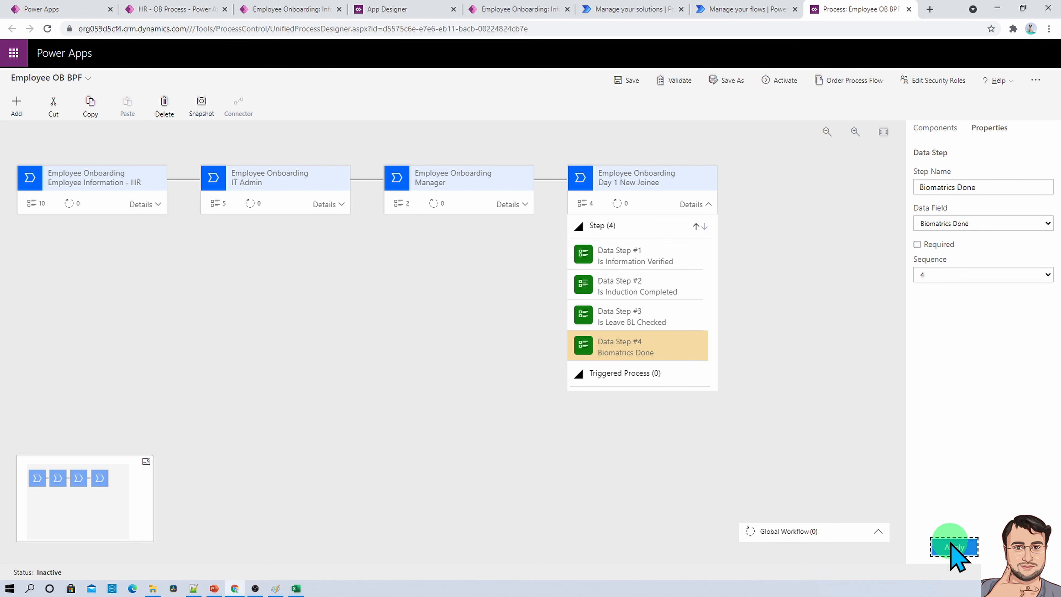
click(951, 551)
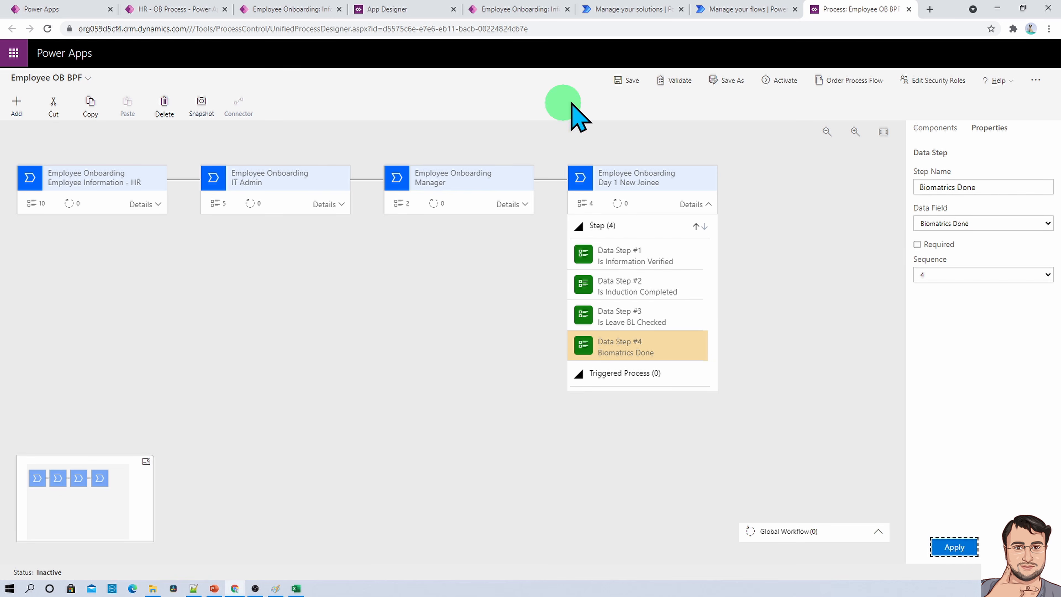
click(625, 81)
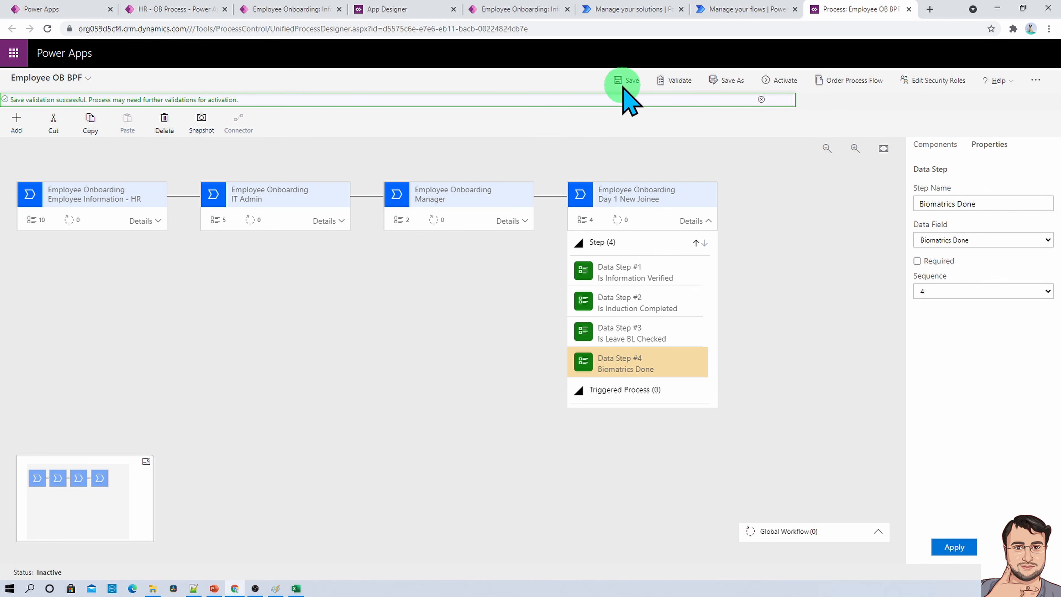
- Validate the Employee OB BPF process flow, then activate it and confirm the activation
click(676, 81)
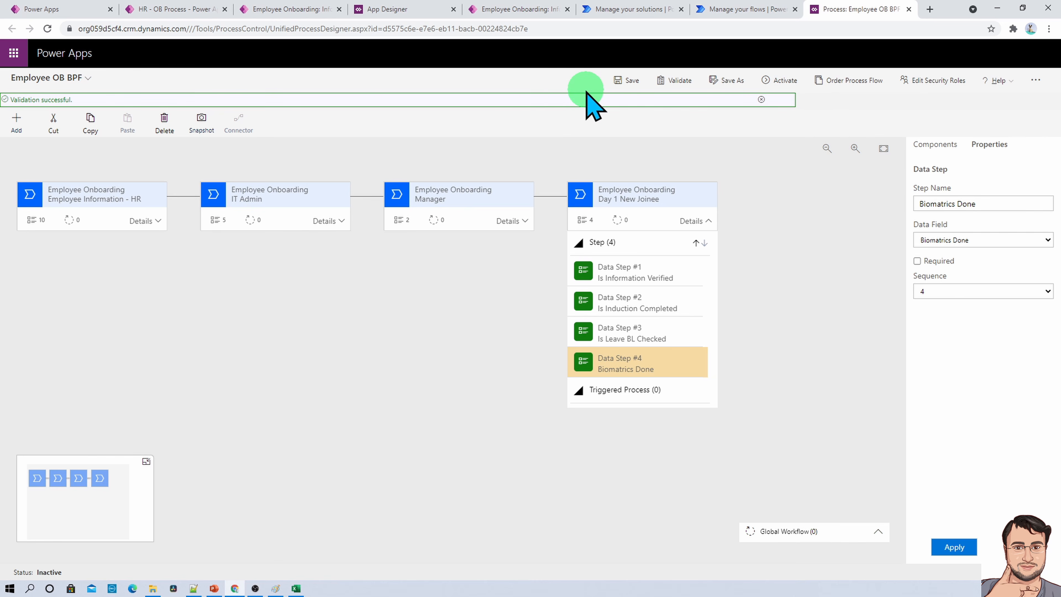
click(780, 81)
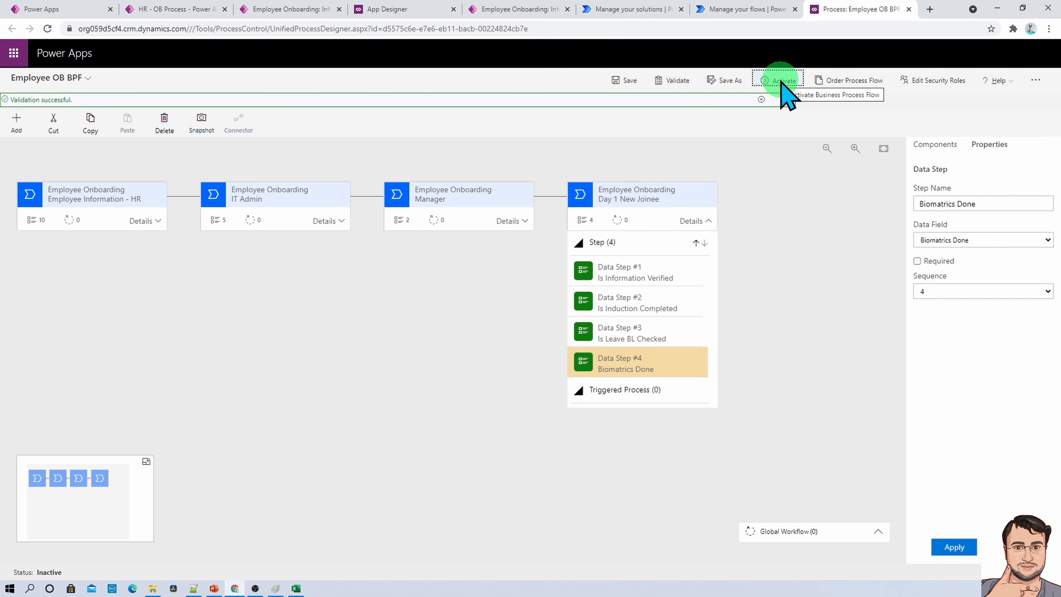
click(782, 81)
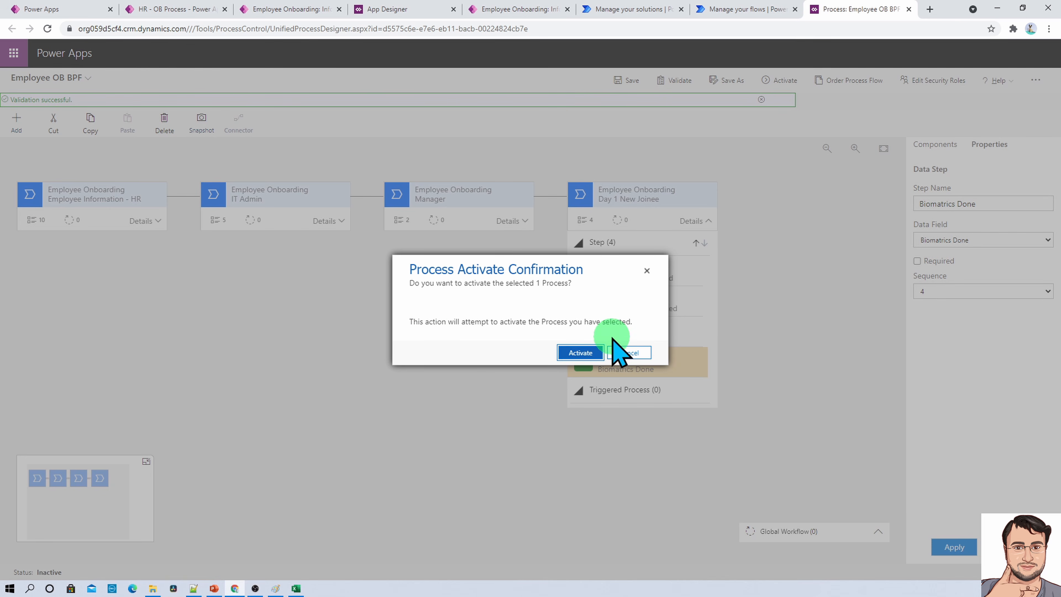
click(573, 353)
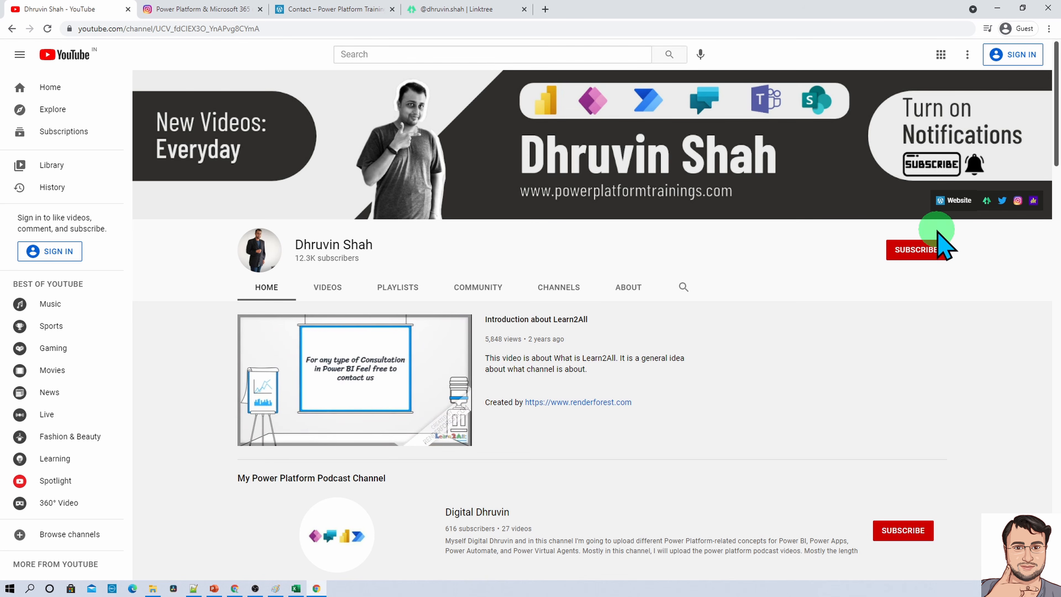
- From the YouTube channel's banner links, view the Power Platform Training website's Contact page and the Linktree page, returning to the channel
click(947, 209)
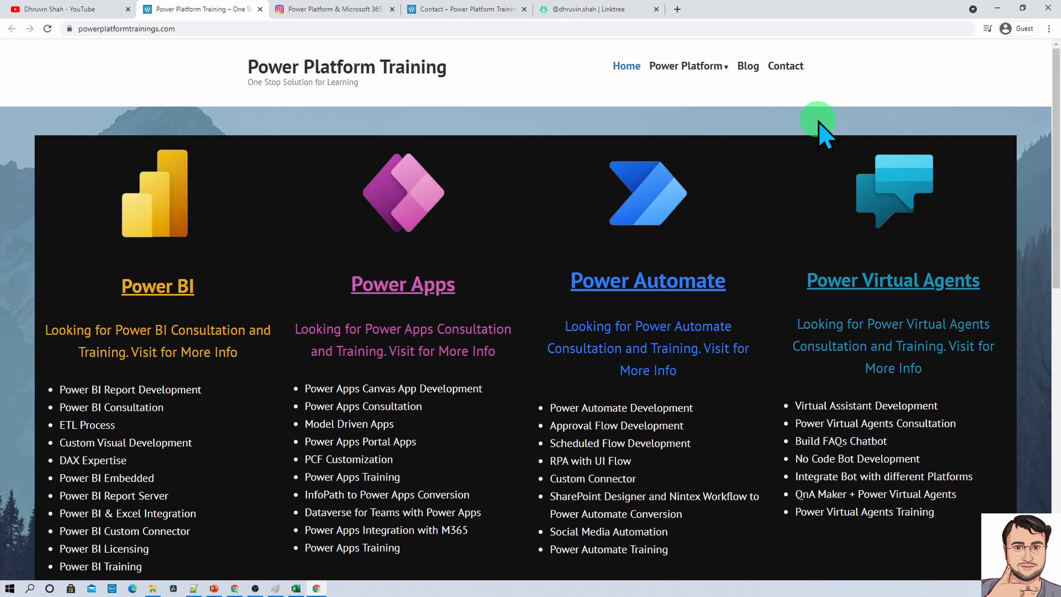
click(780, 68)
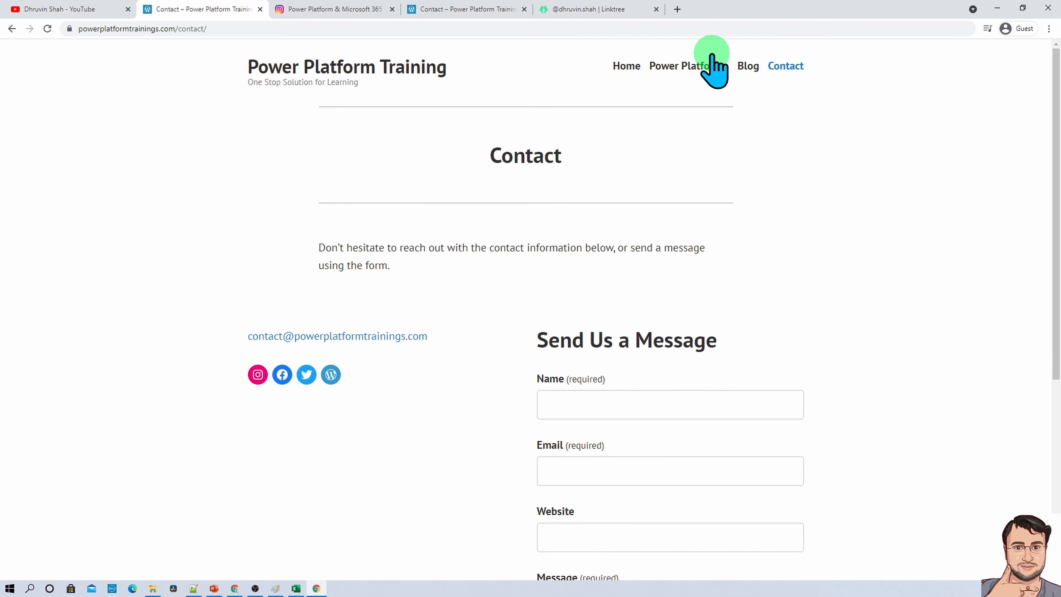
click(105, 15)
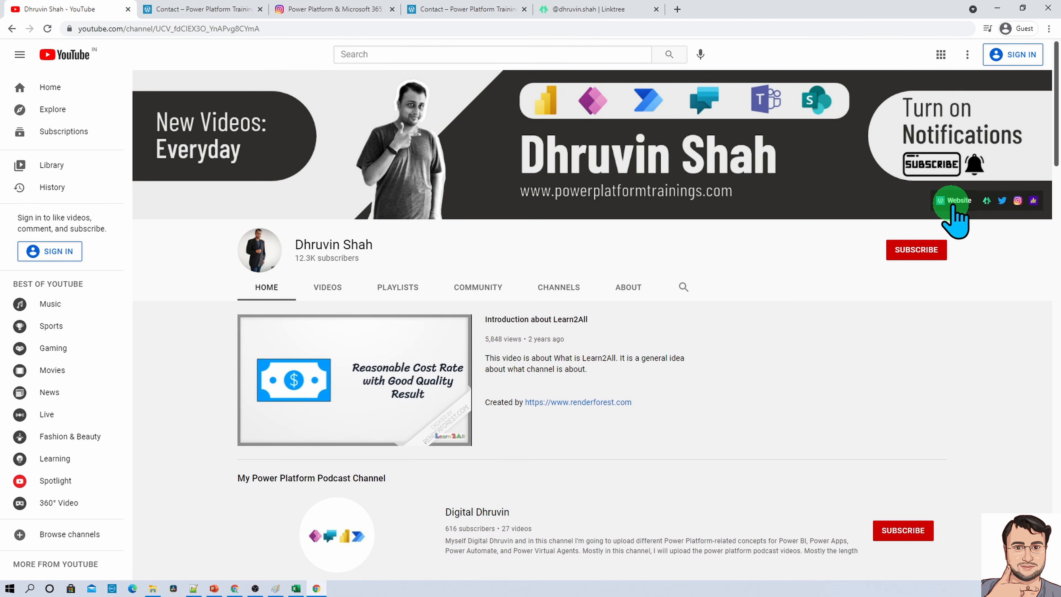
click(986, 201)
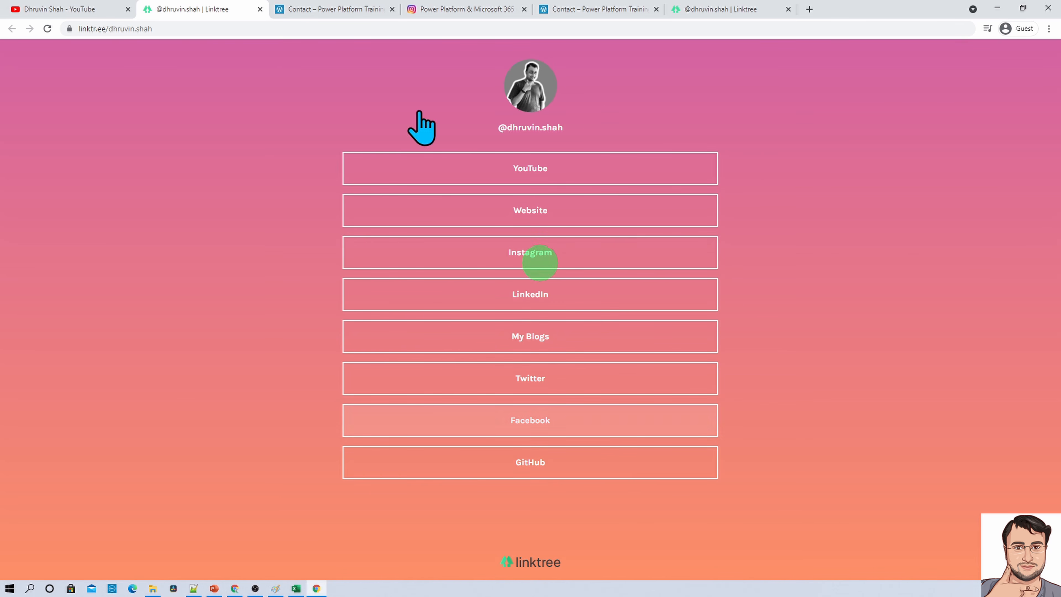
click(70, 9)
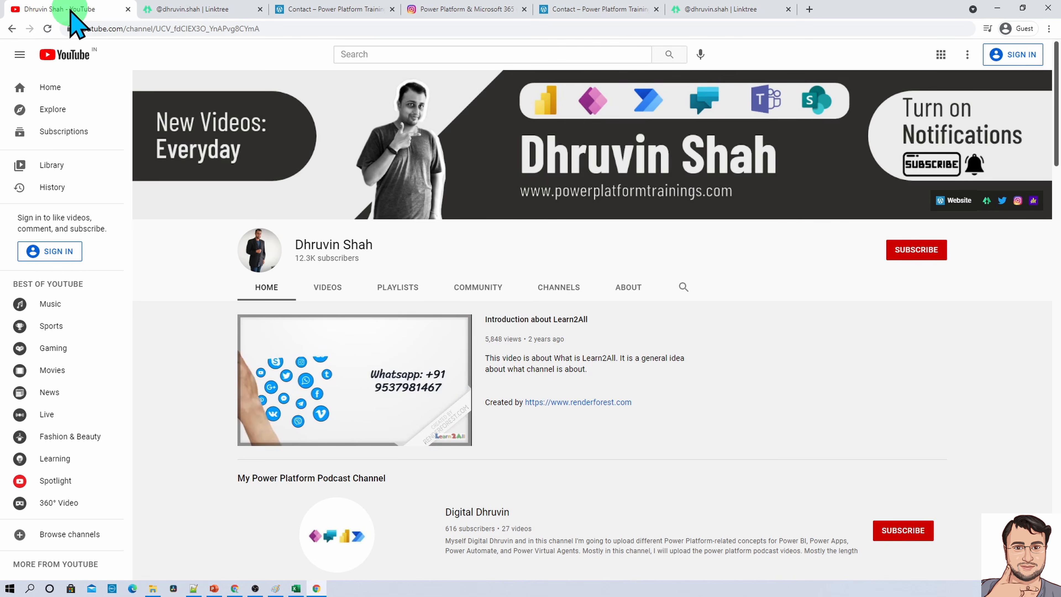
- From the channel's banner links, view the Instagram profile's IGTV videos and The Power Platform Show podcast on Anchor, returning to the channel
click(1018, 201)
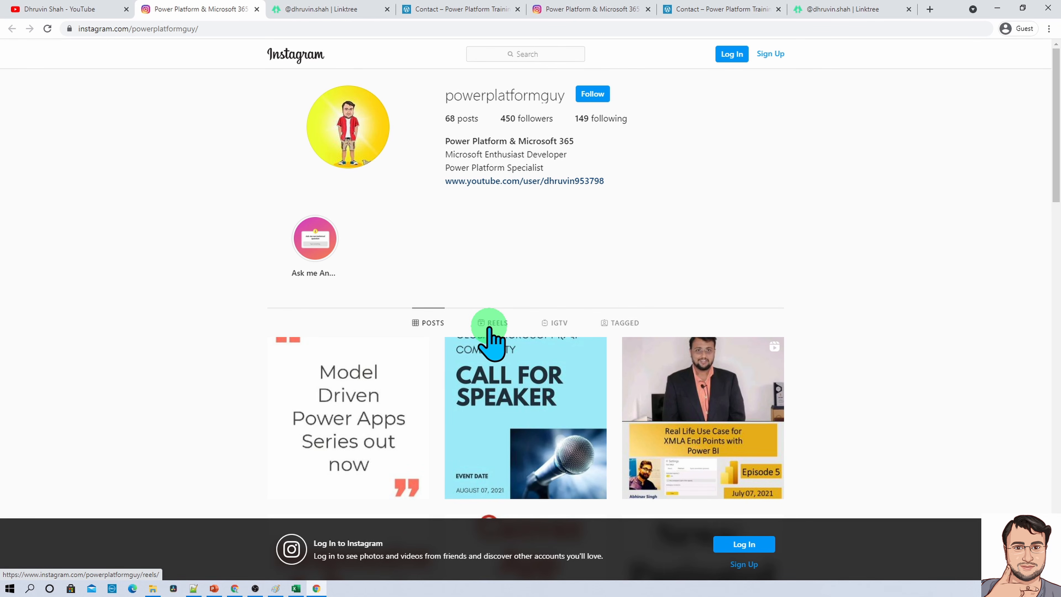
click(557, 330)
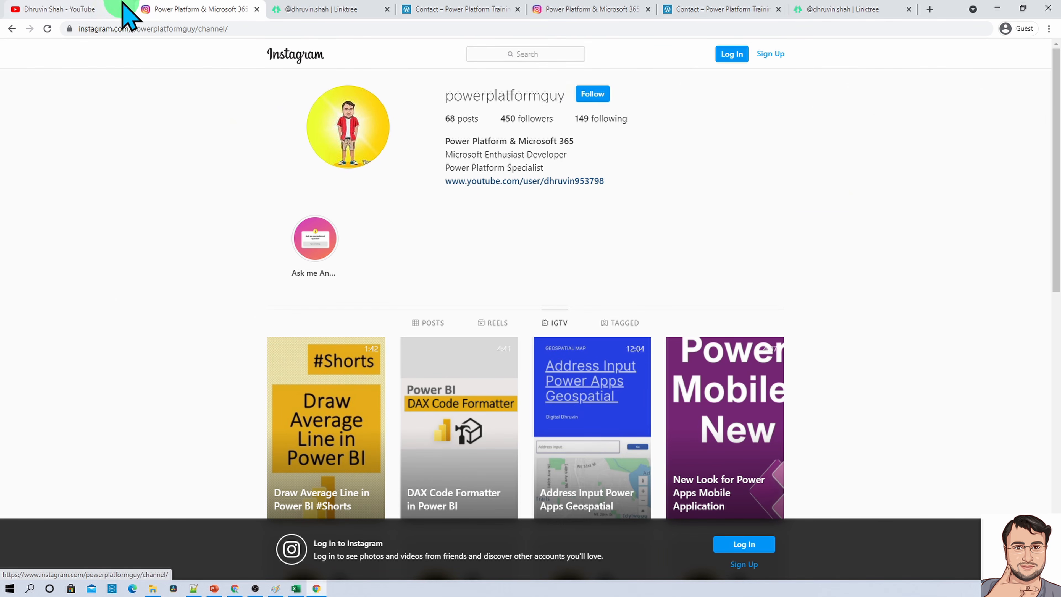
click(88, 9)
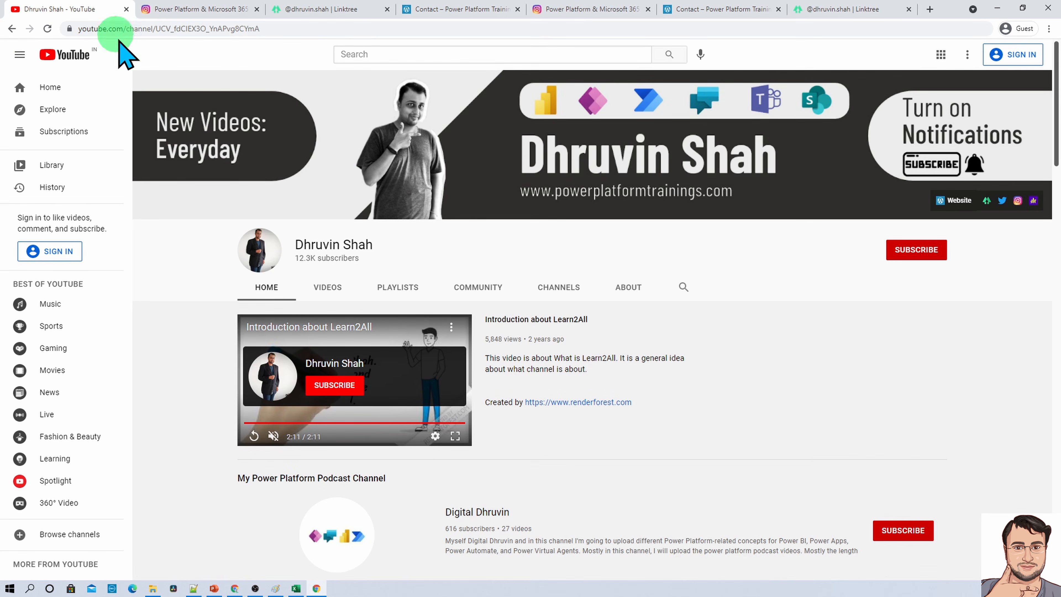
click(1034, 202)
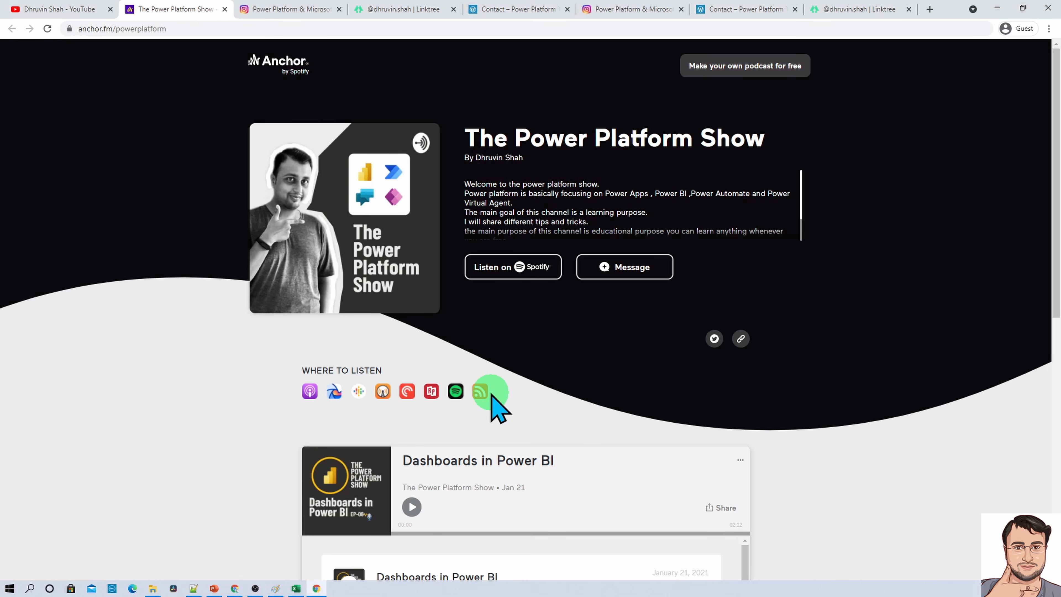
click(64, 10)
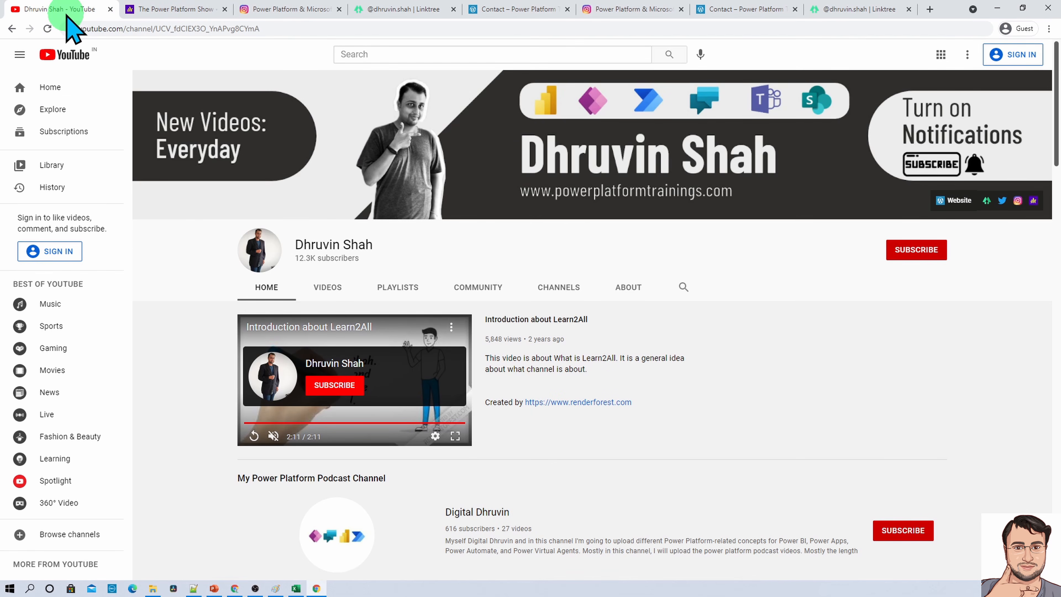